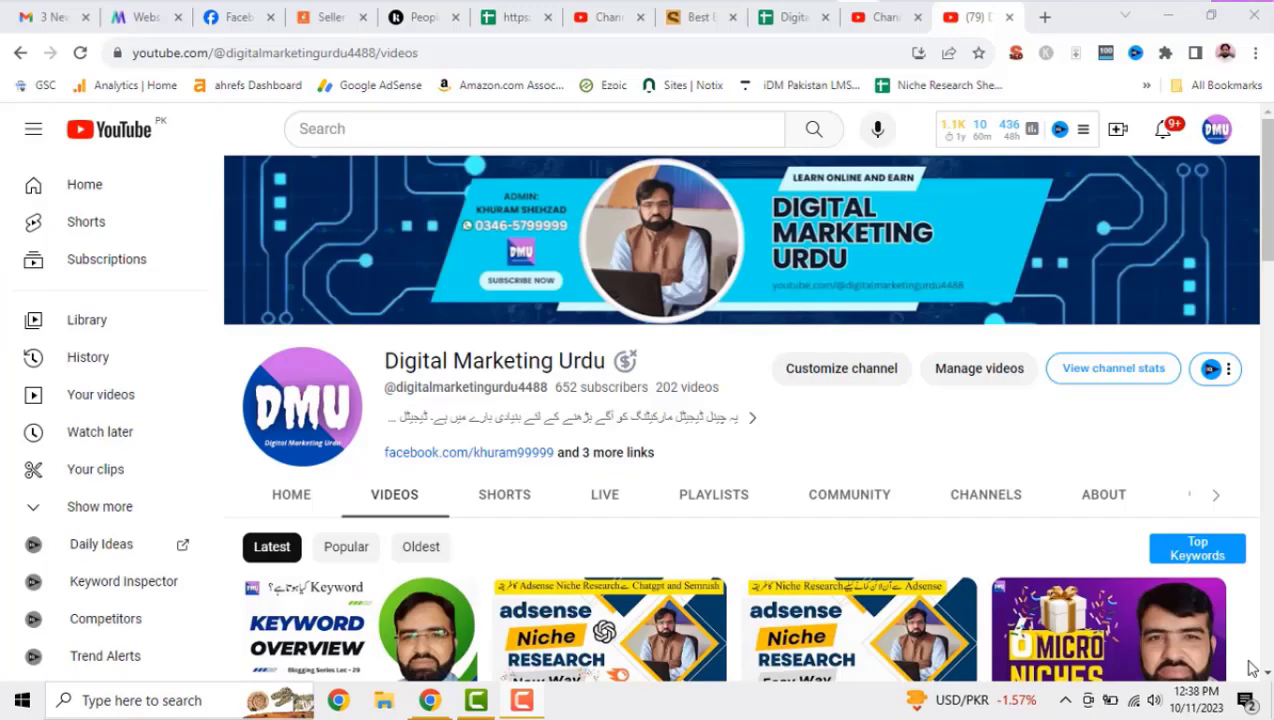
Step: Look through the uploaded videos on the Digital Marketing Urdu channel
scroll(1249, 668, down, 2)
scroll(1249, 668, down, 1)
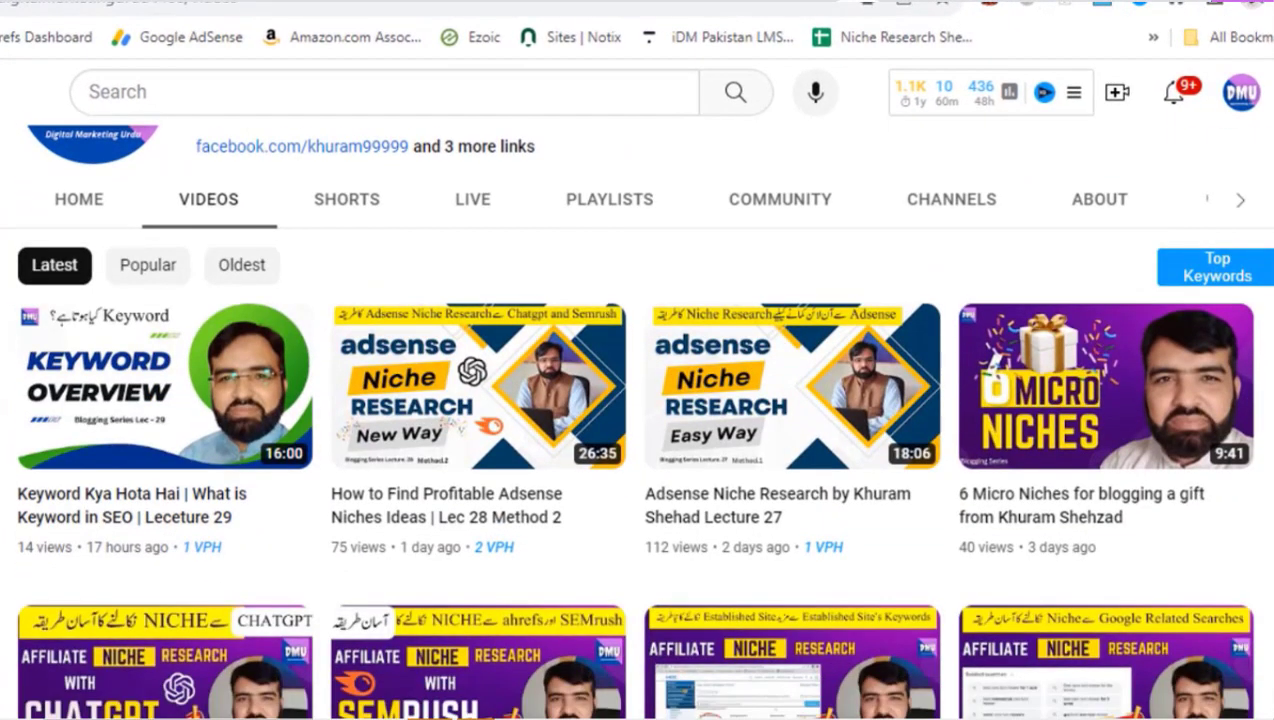
scroll(642, 448, down, 4)
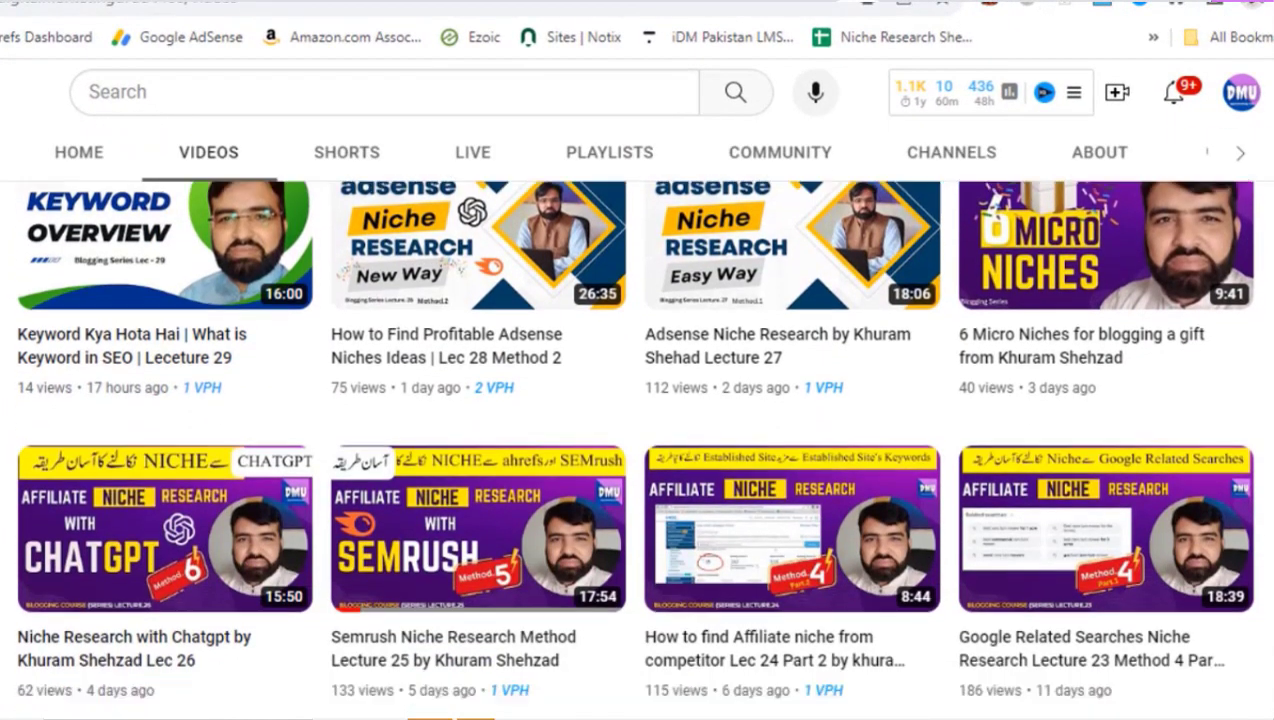
scroll(633, 453, down, 2)
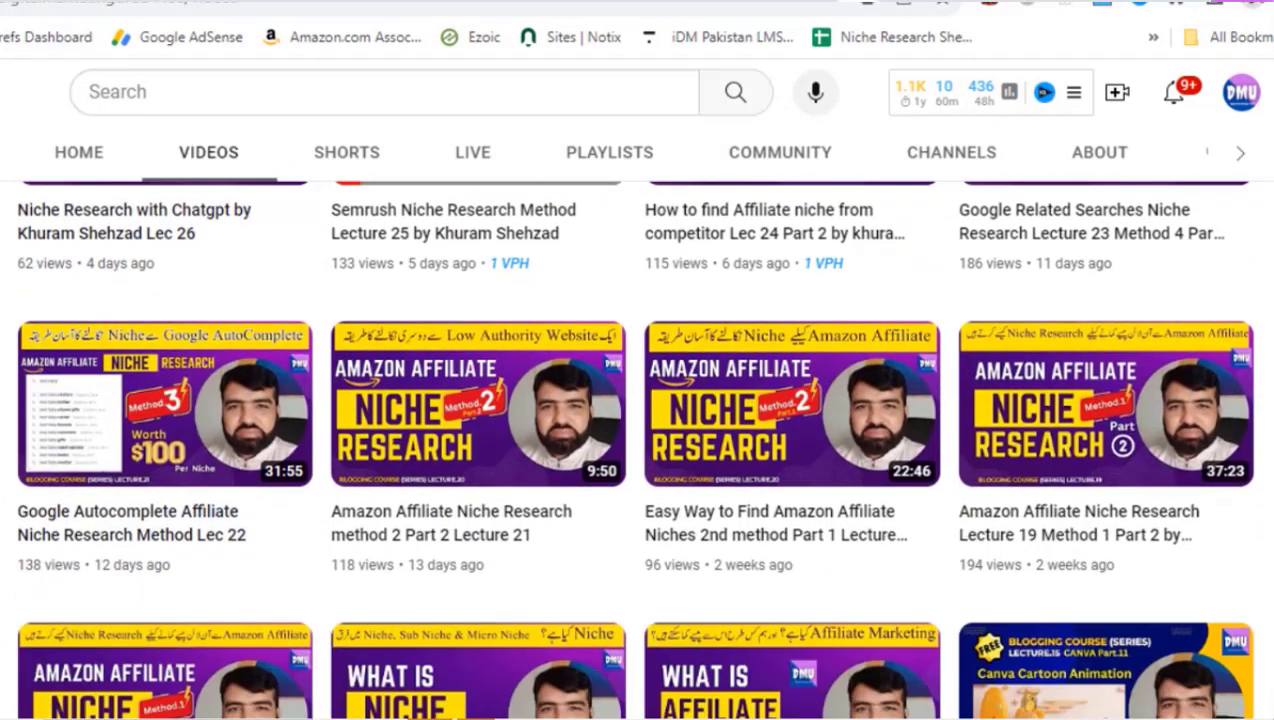
scroll(633, 453, down, 2)
scroll(633, 449, down, 1)
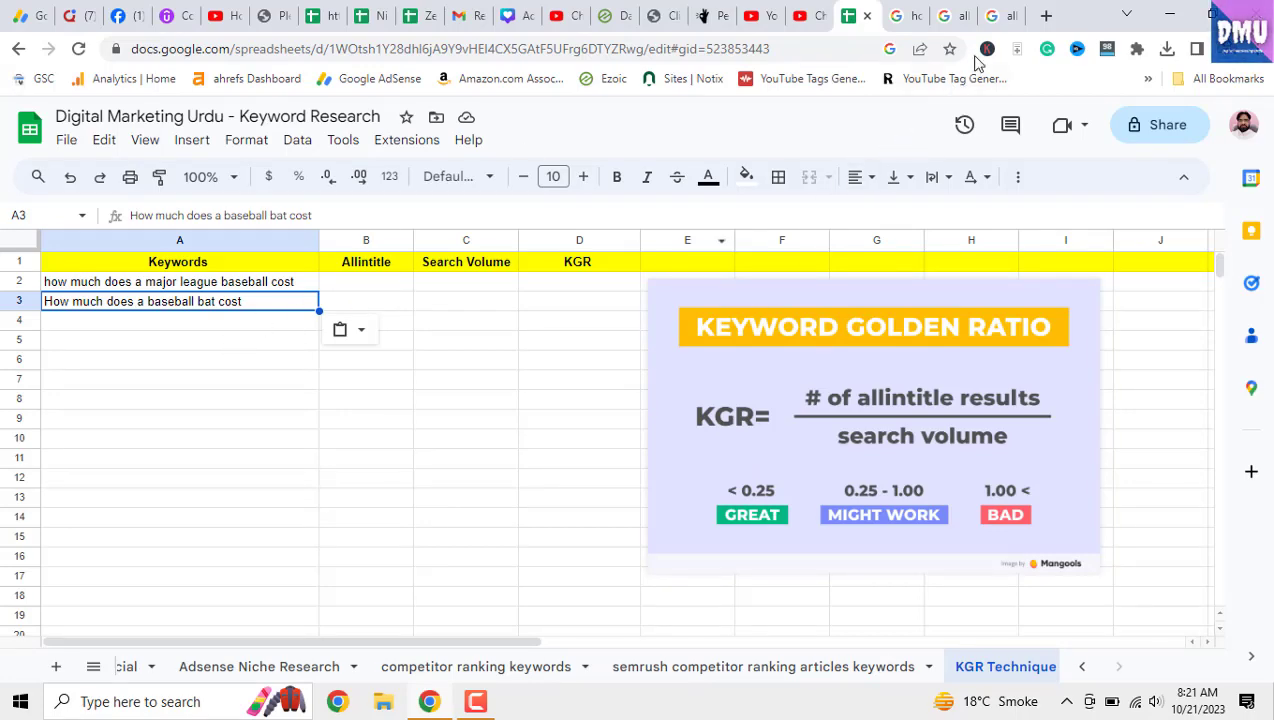
Step: Copy the keyword "How much does baseball cost" from the allintitle search query, without the allintitle prefix
click(995, 16)
drag(226, 142, 440, 142)
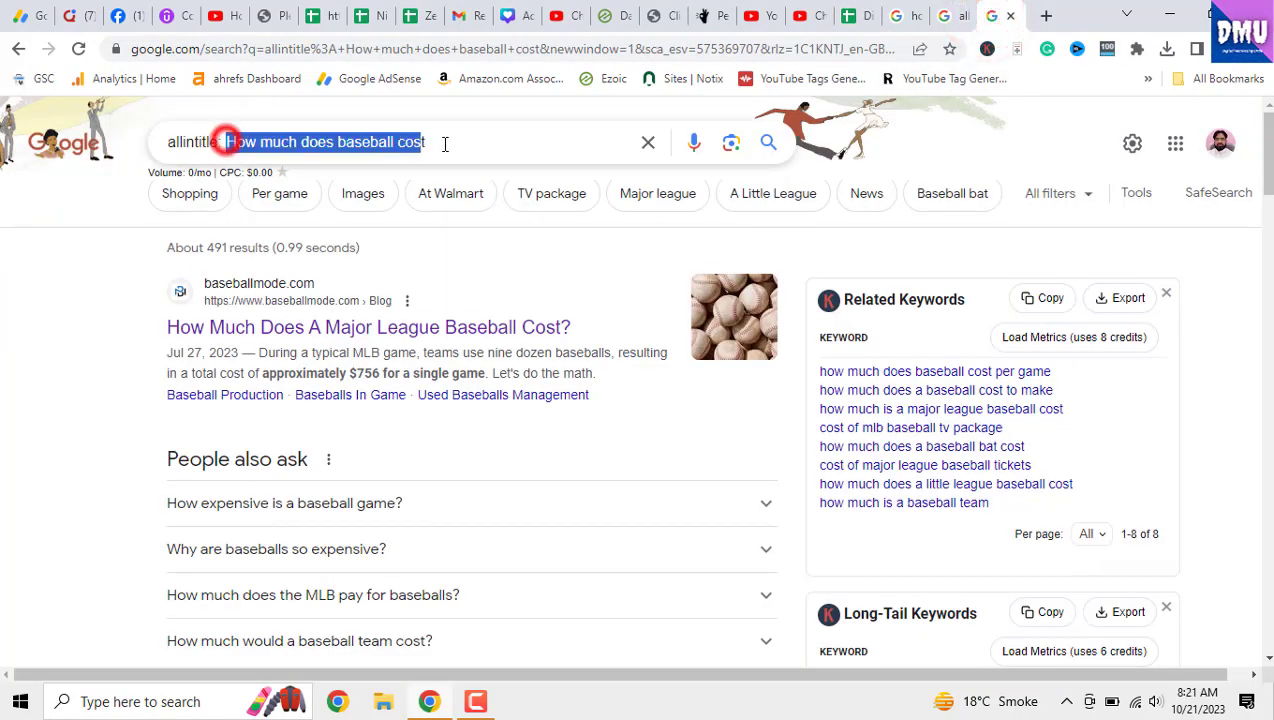
right_click(437, 142)
click(478, 203)
Step: Remove the allintitle prefix from the "How much does baseball cost" query and check the other two keyword searches
click(20, 49)
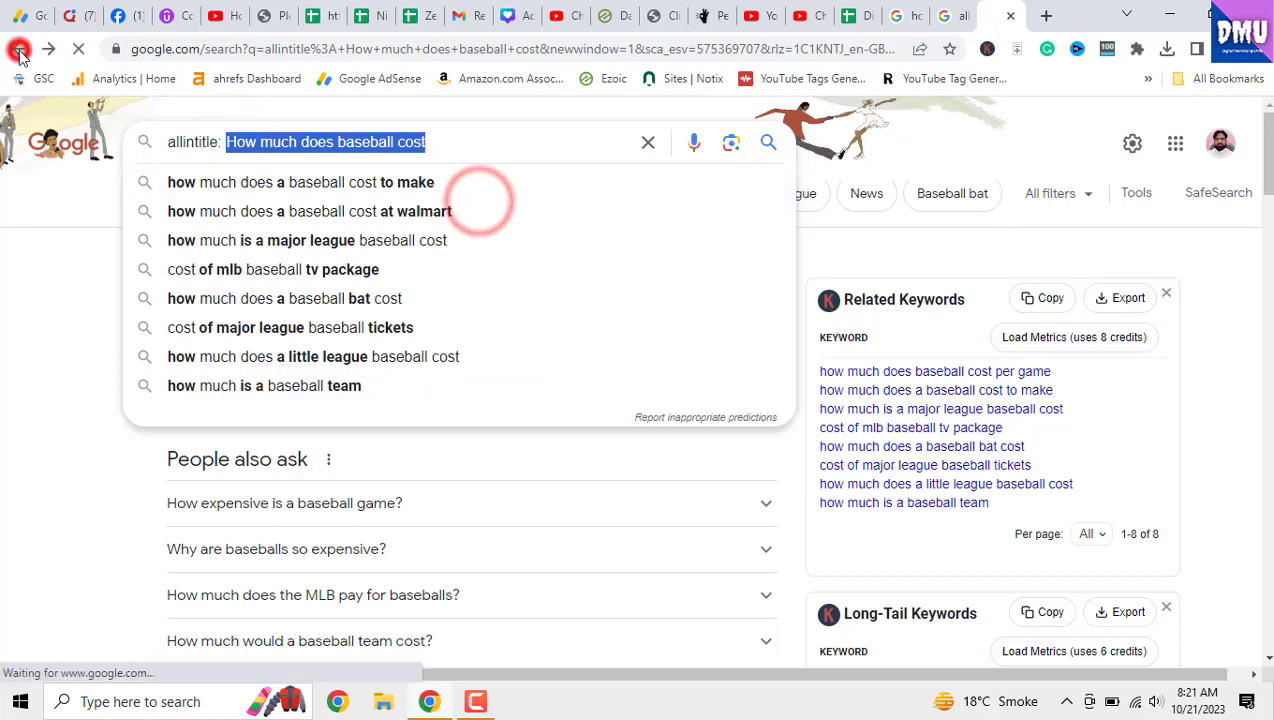
click(24, 50)
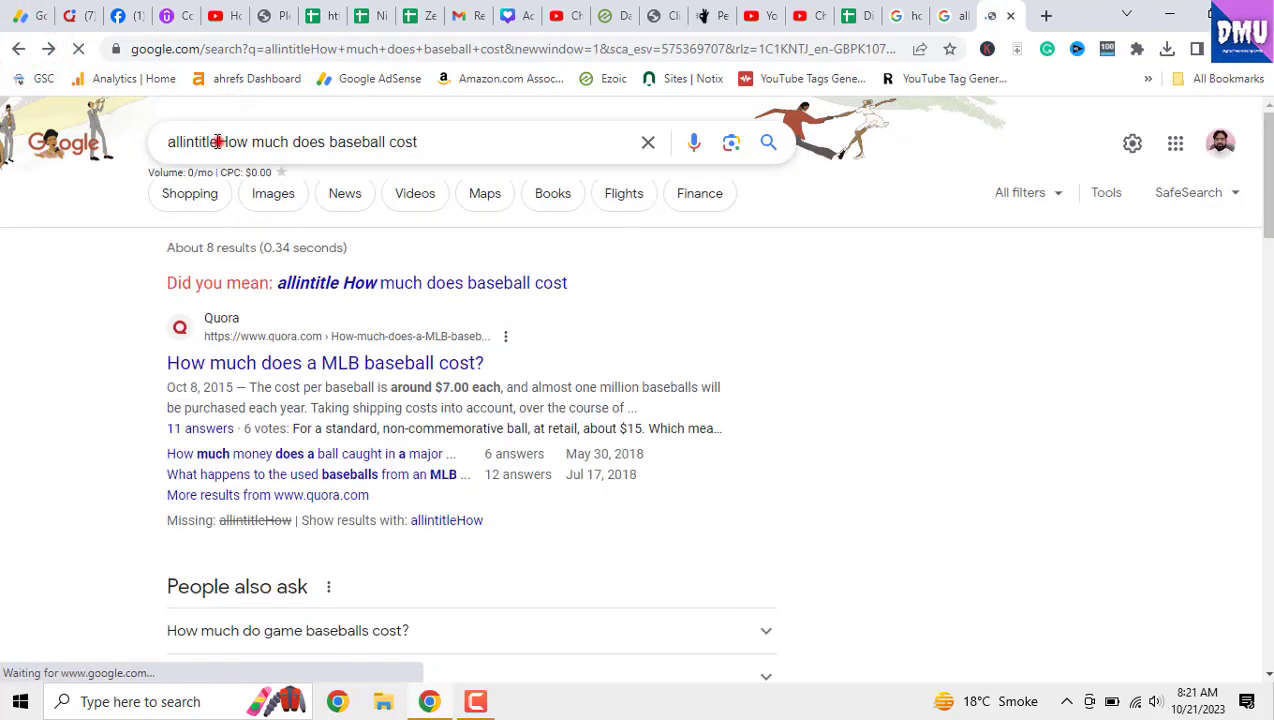
drag(217, 142, 168, 142)
key(BackSpace)
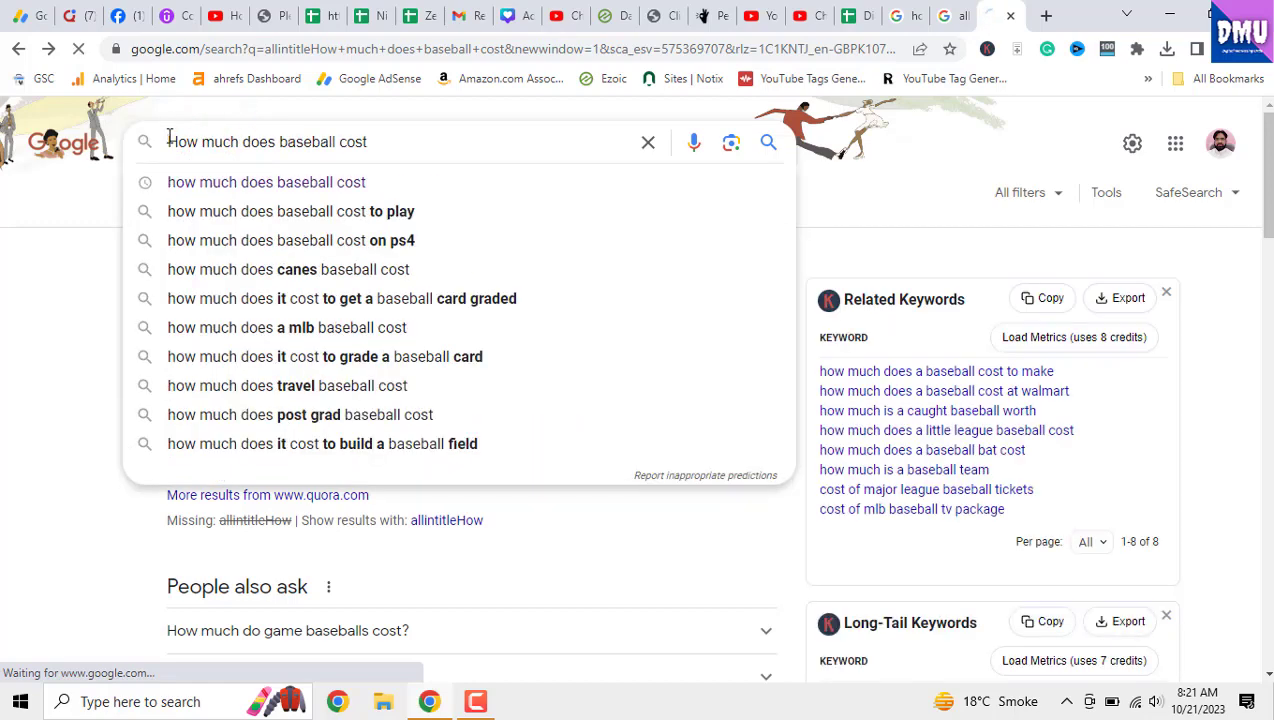
click(942, 15)
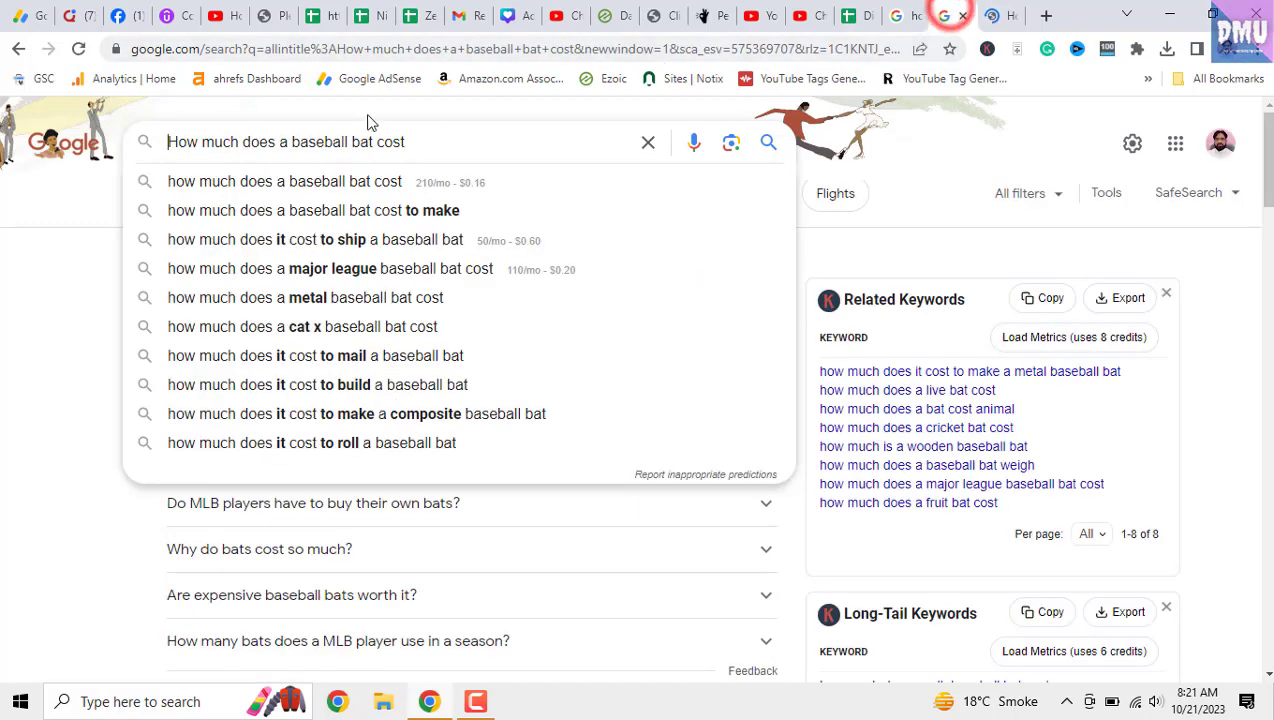
click(934, 180)
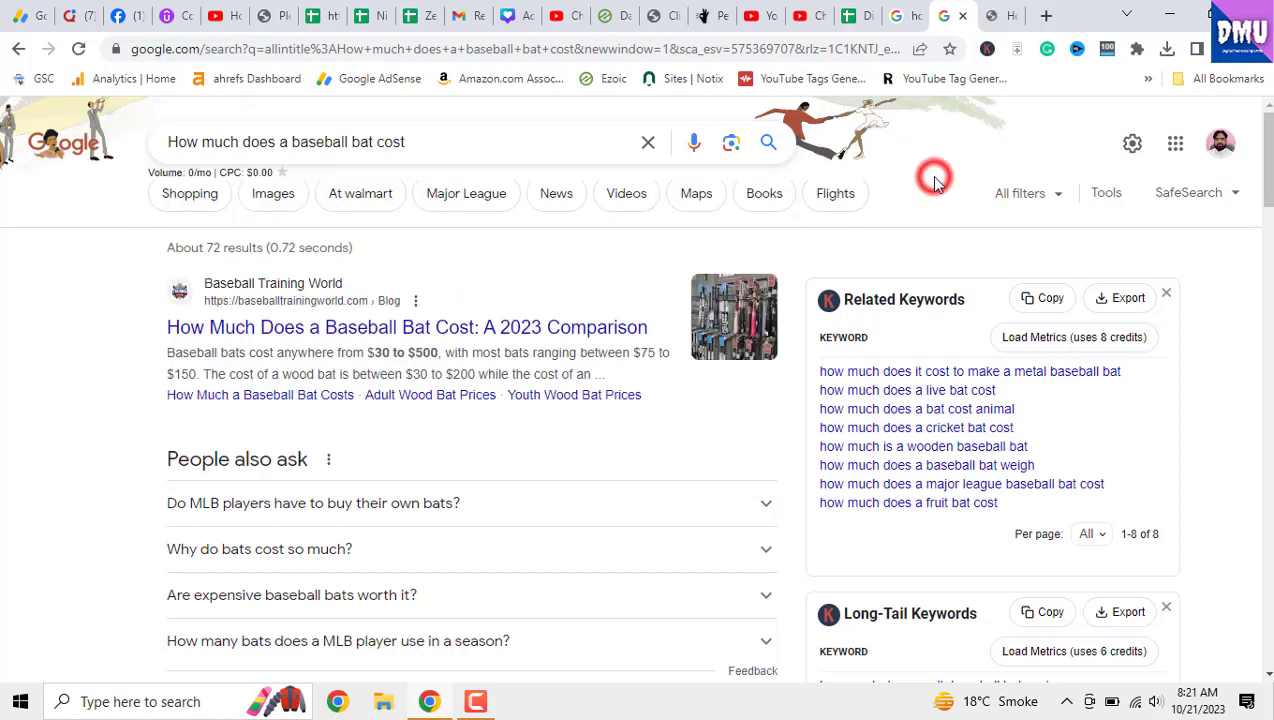
click(893, 18)
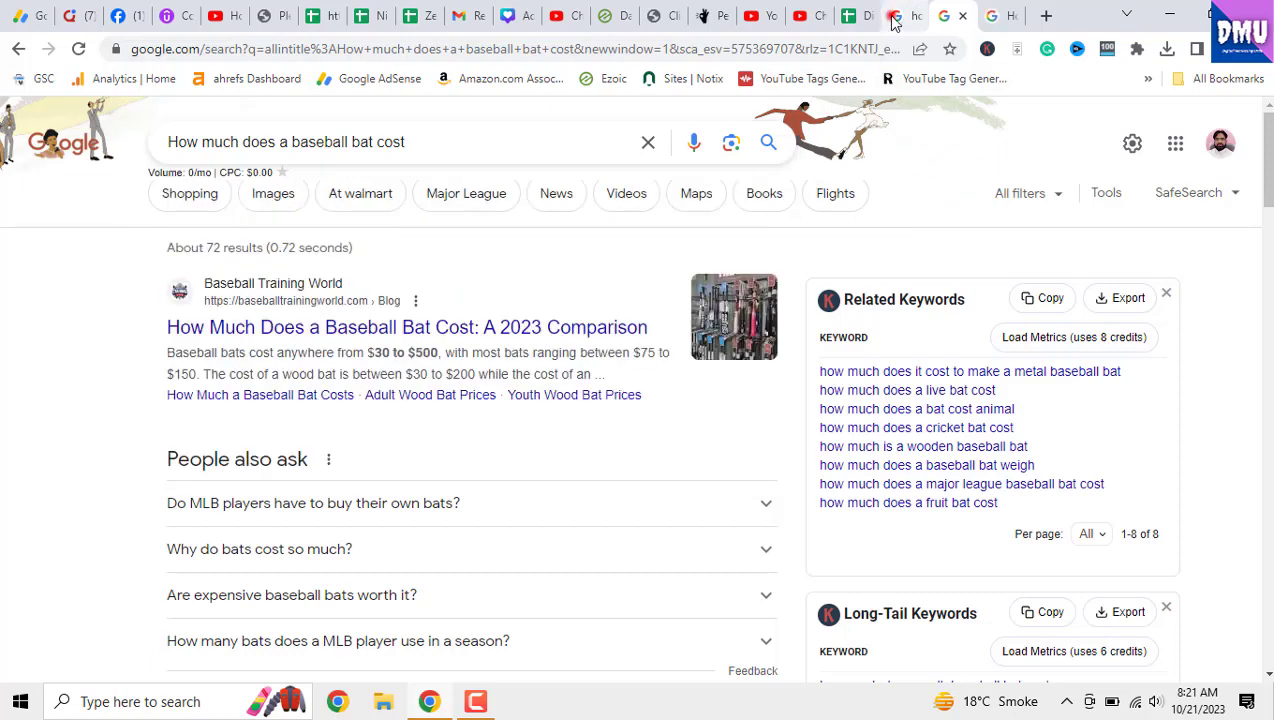
click(938, 165)
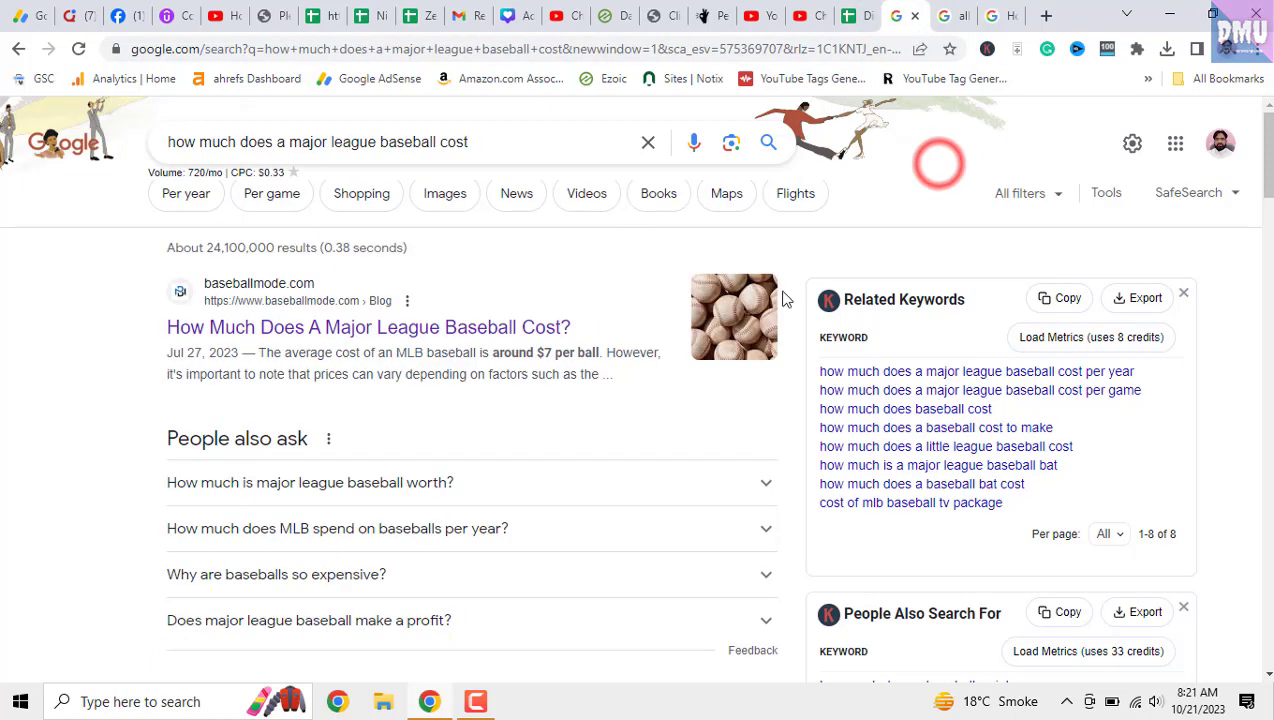
Step: Paste the keyword "How much does baseball cost" into cell A4 of the Keywords column on the KGR Technique sheet
click(857, 28)
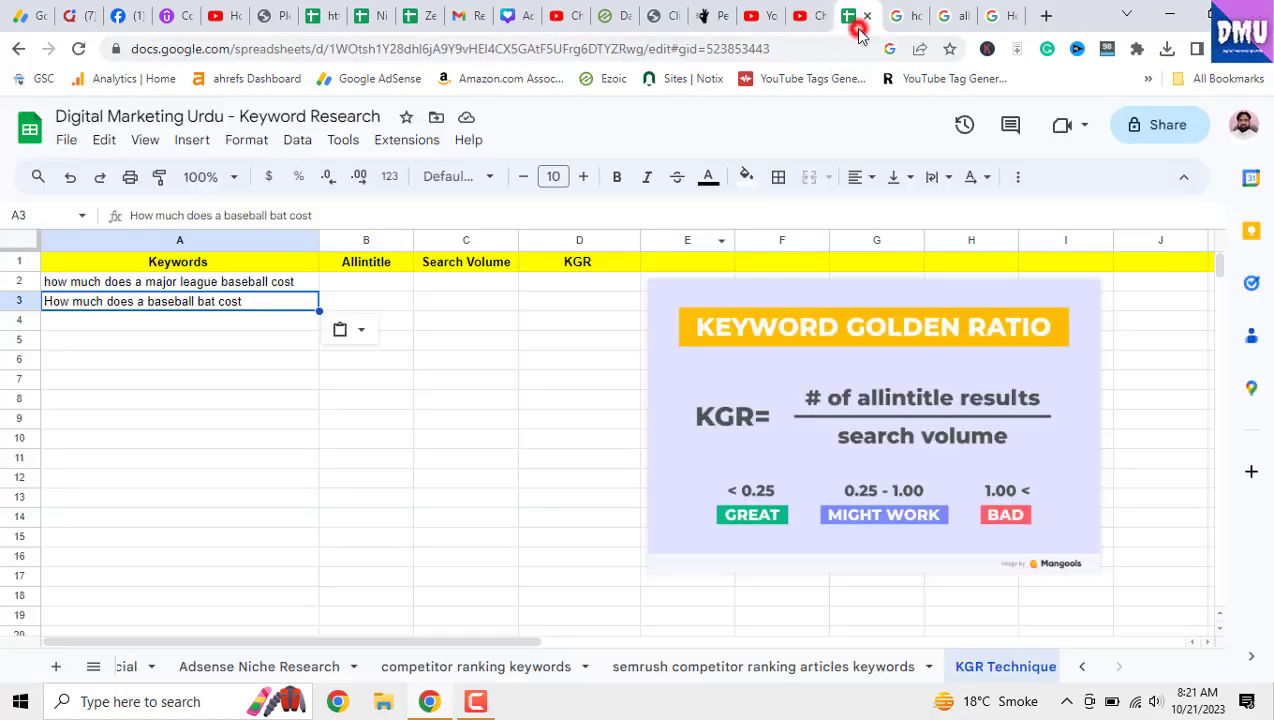
right_click(228, 327)
click(333, 252)
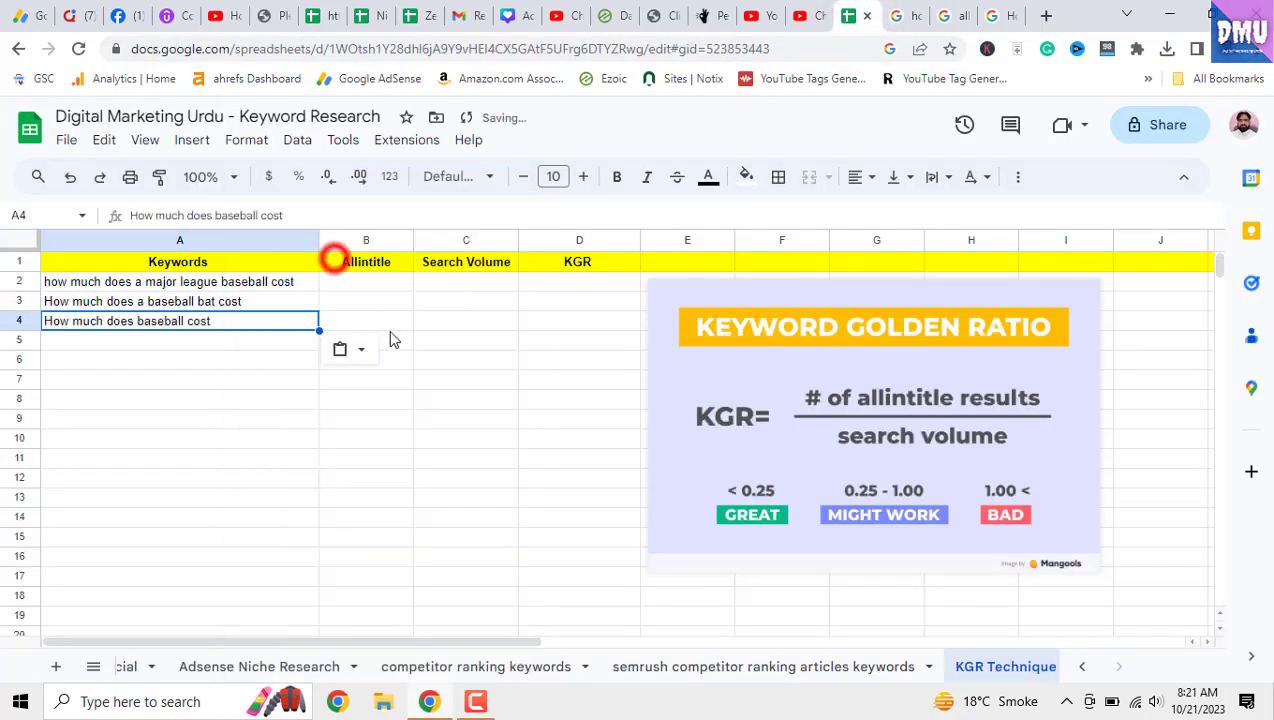
click(433, 378)
drag(284, 283, 278, 327)
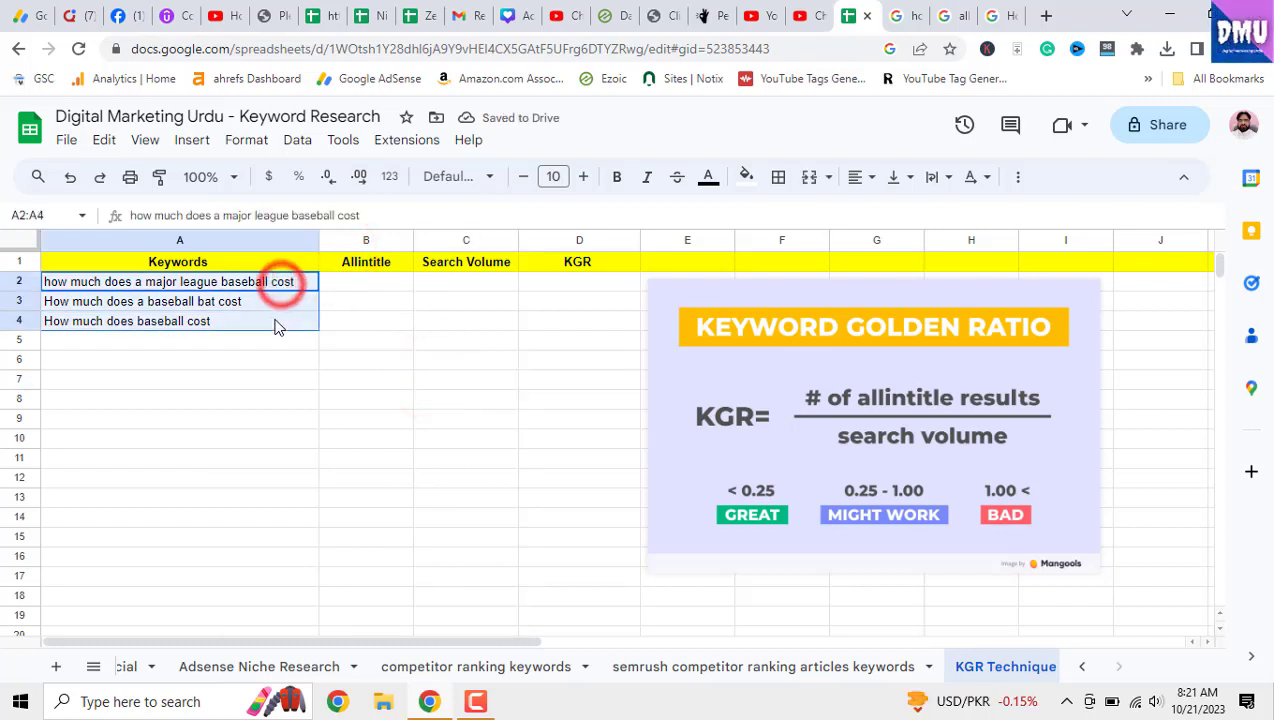
click(426, 381)
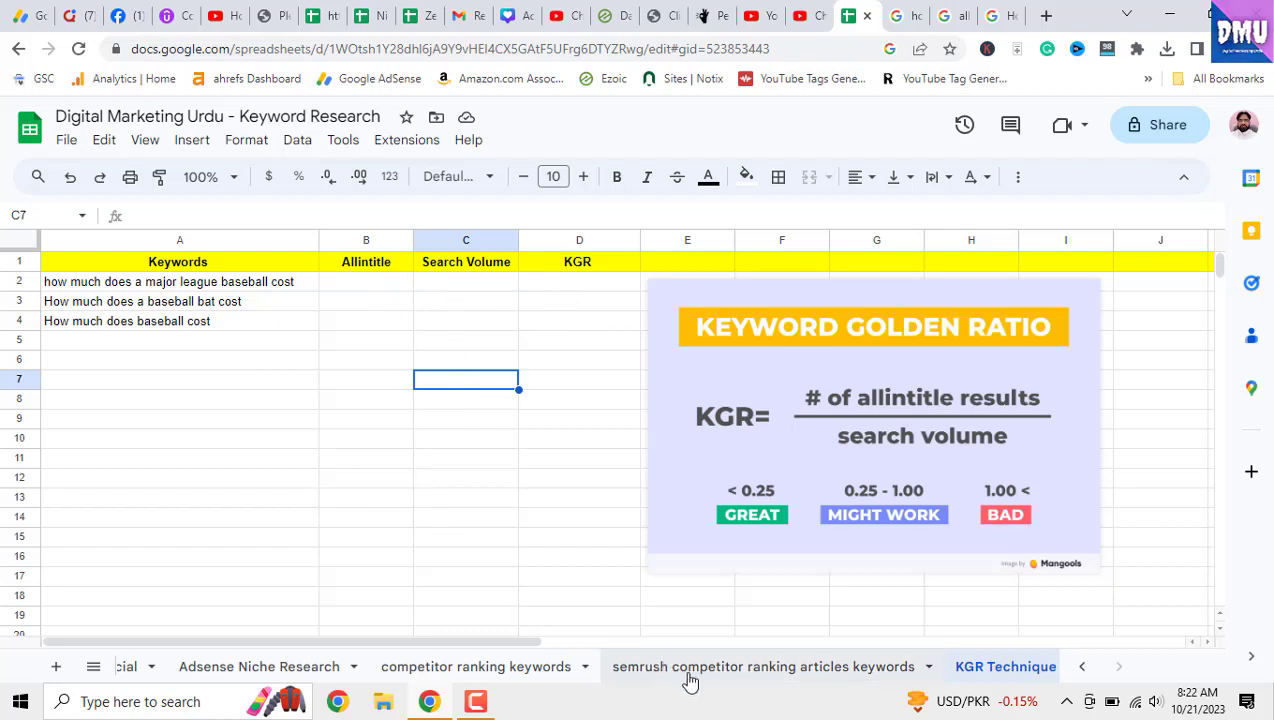
Step: Review the Article Analysis columns on the semrush competitor ranking articles keywords sheet and the keywords on the KGR Technique sheet
click(742, 678)
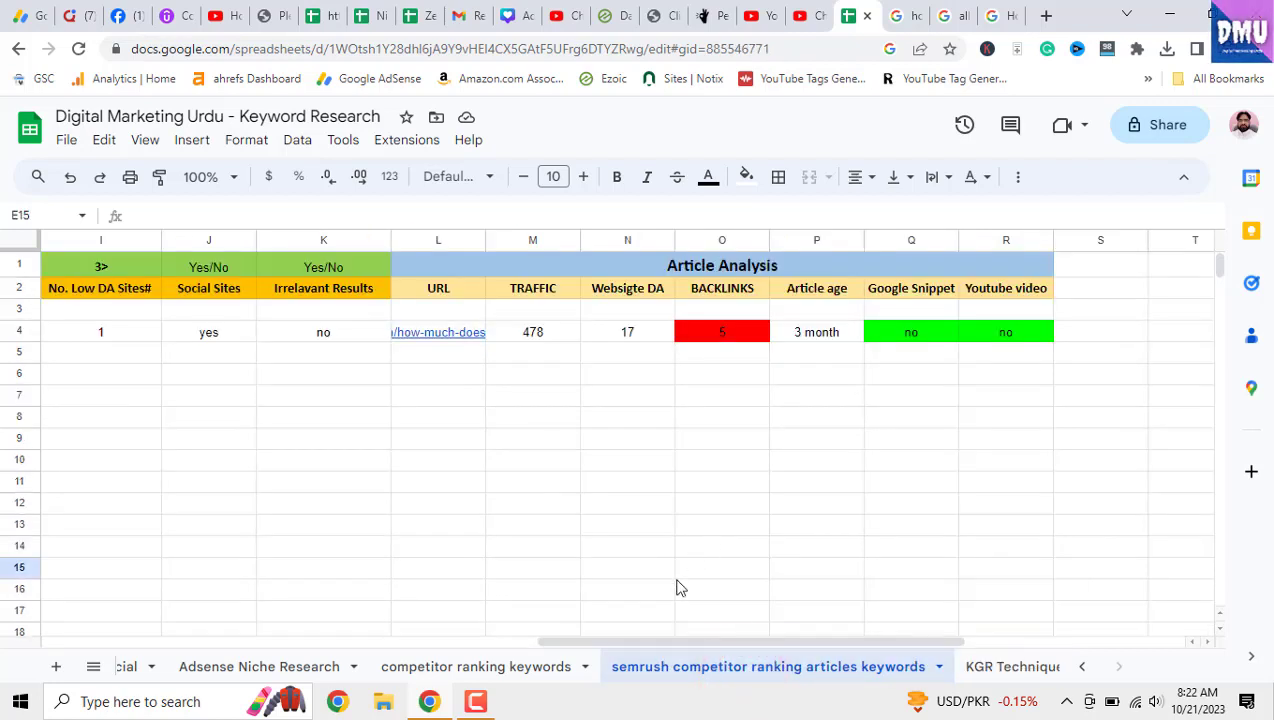
drag(699, 646, 881, 606)
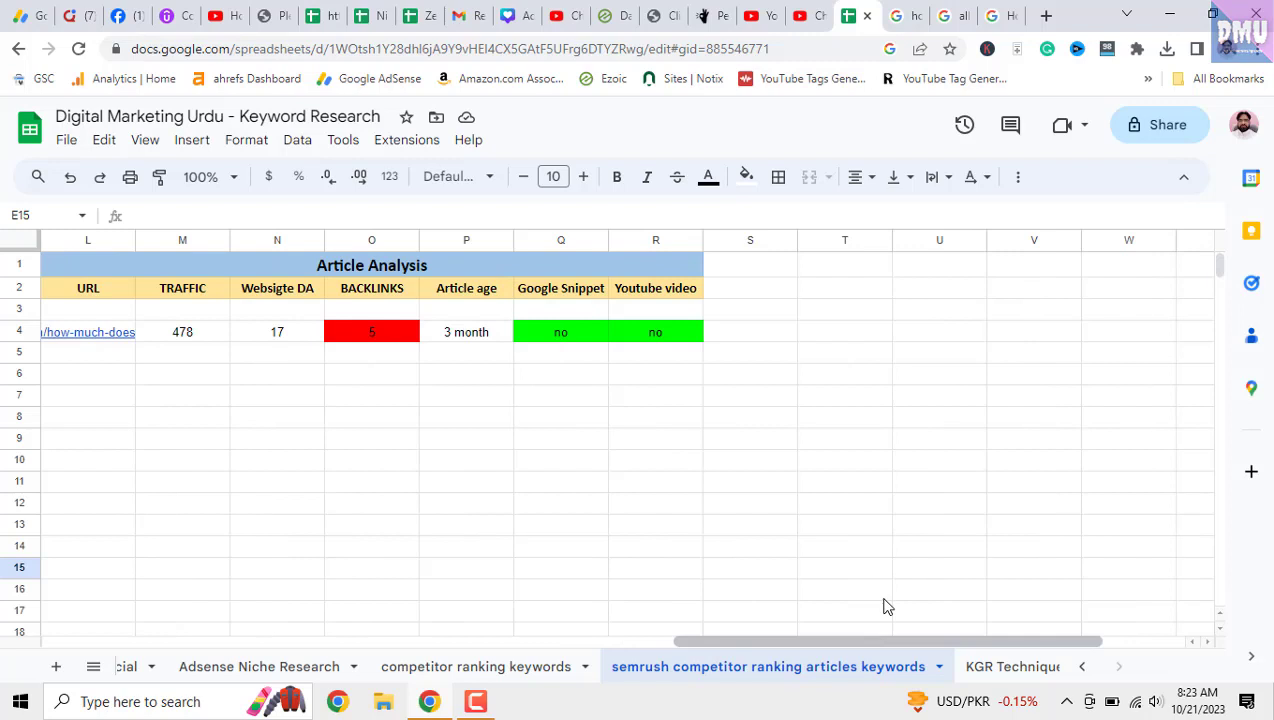
click(759, 265)
drag(812, 280, 913, 279)
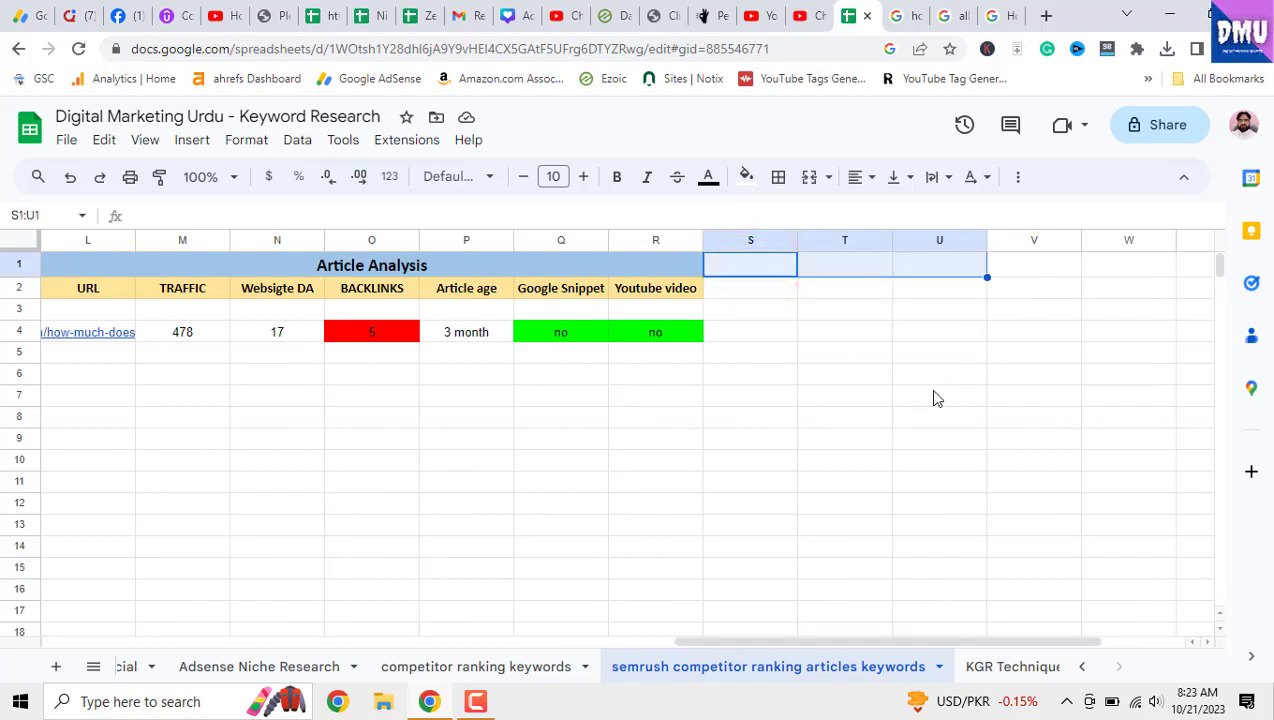
click(1018, 676)
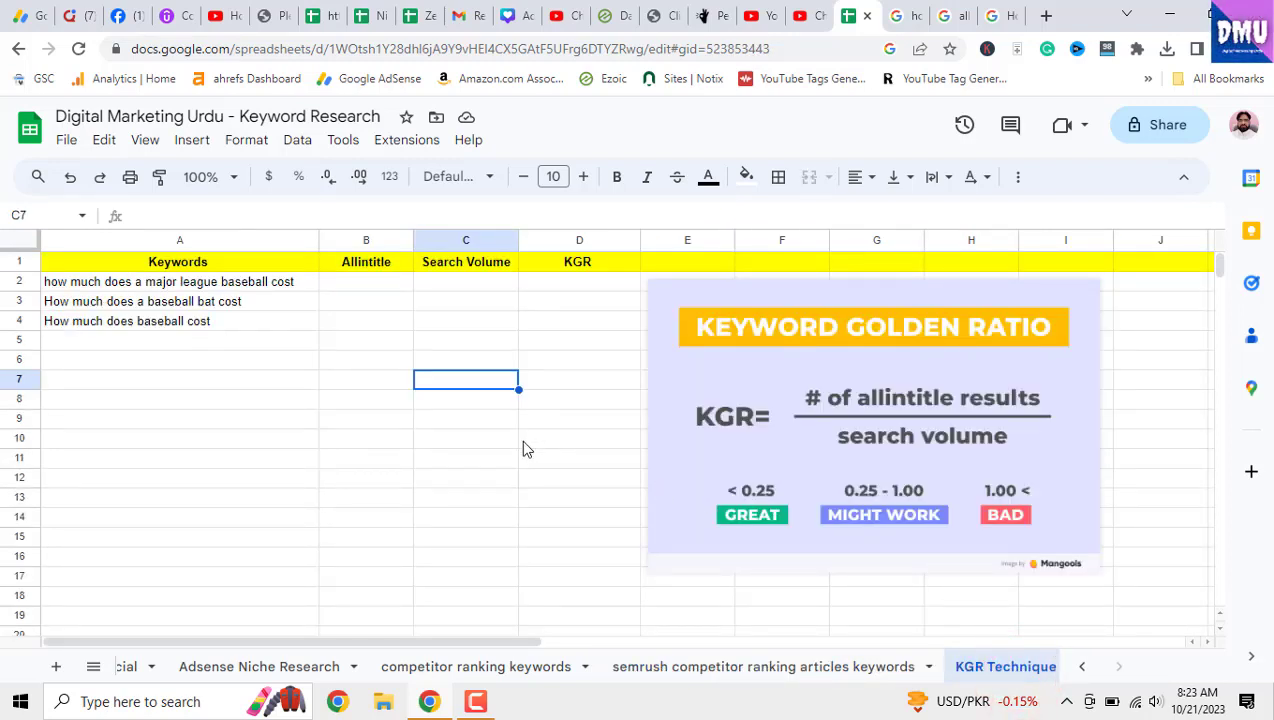
click(271, 283)
drag(271, 283, 270, 318)
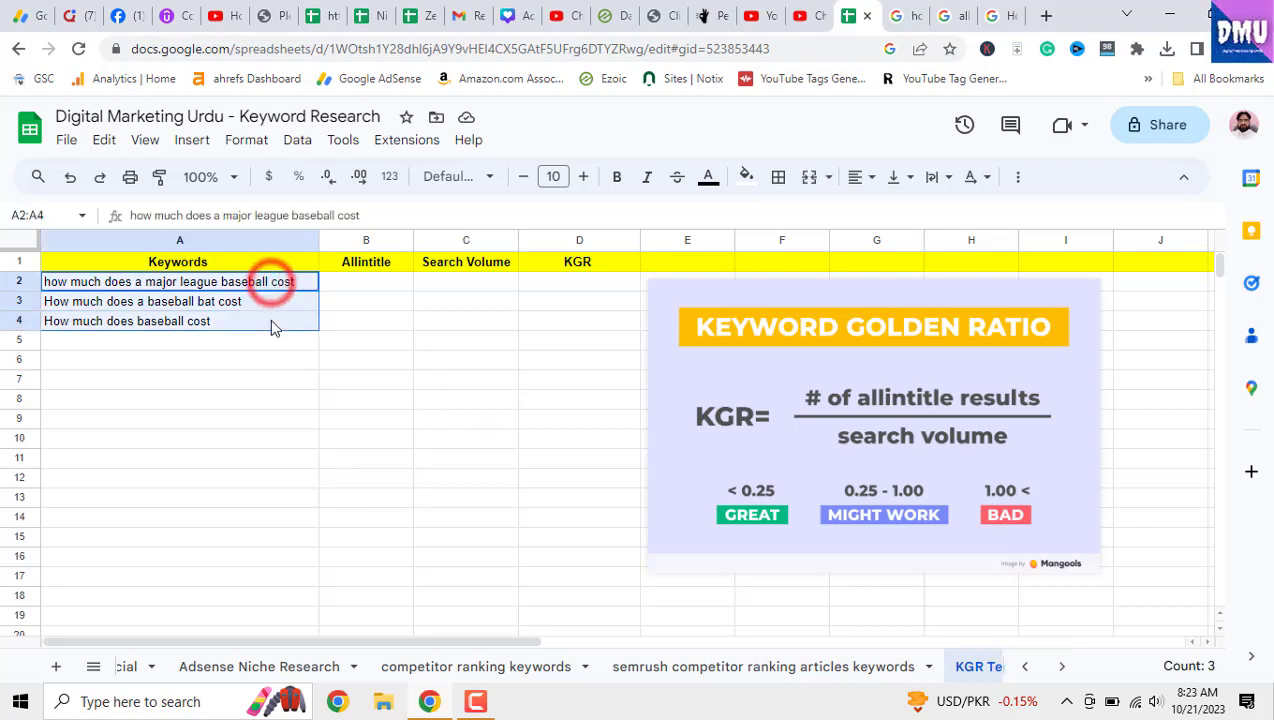
click(307, 398)
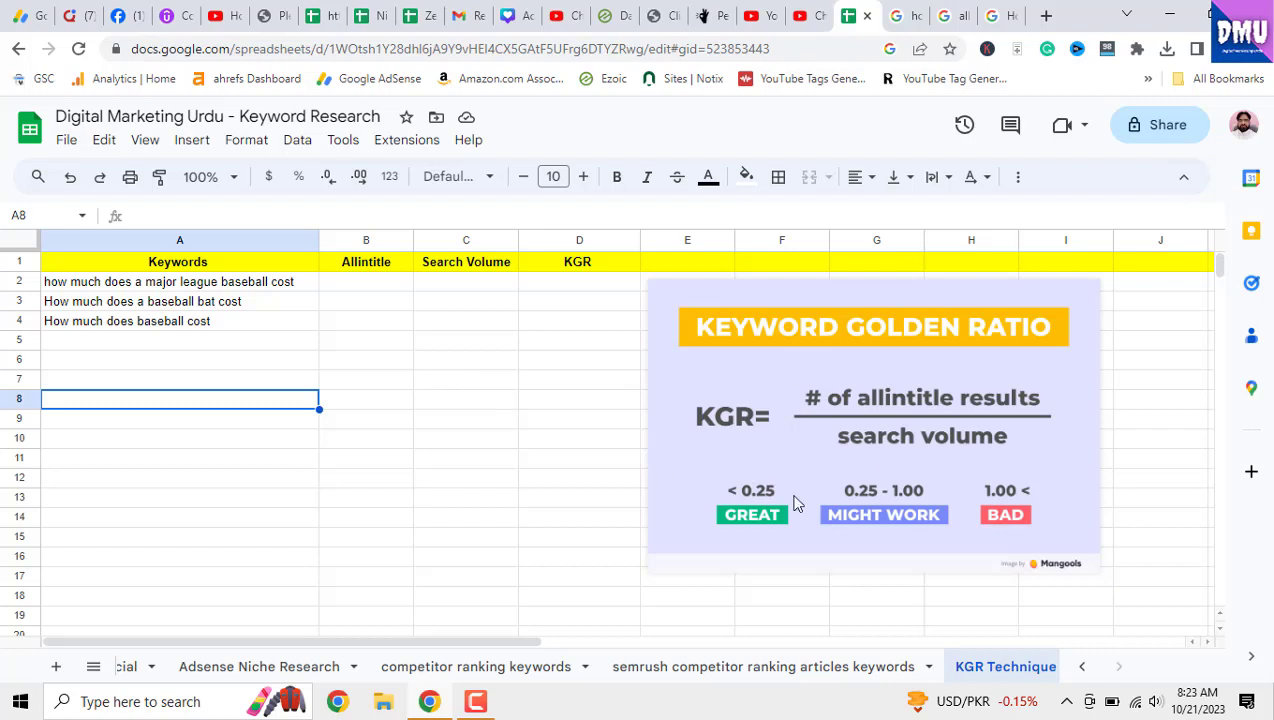
Step: Copy the major league baseball keyword from cell A2 and close the two extra Google search pages
right_click(303, 284)
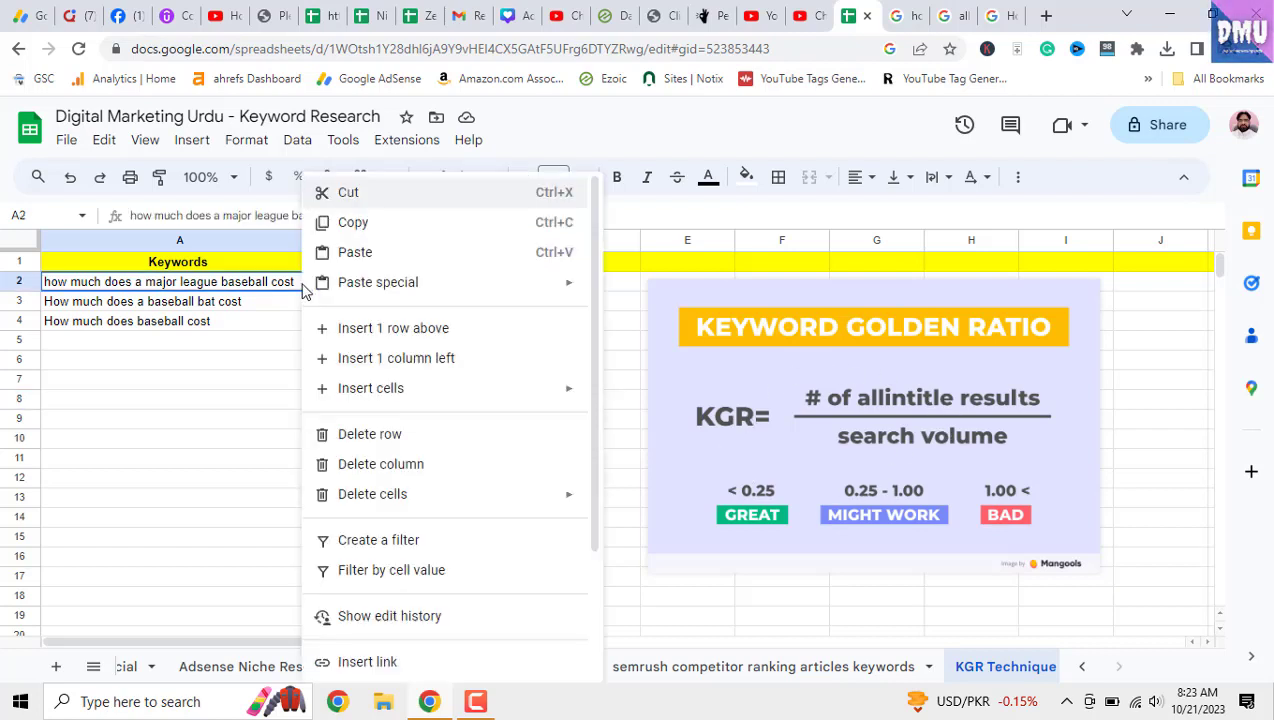
click(360, 224)
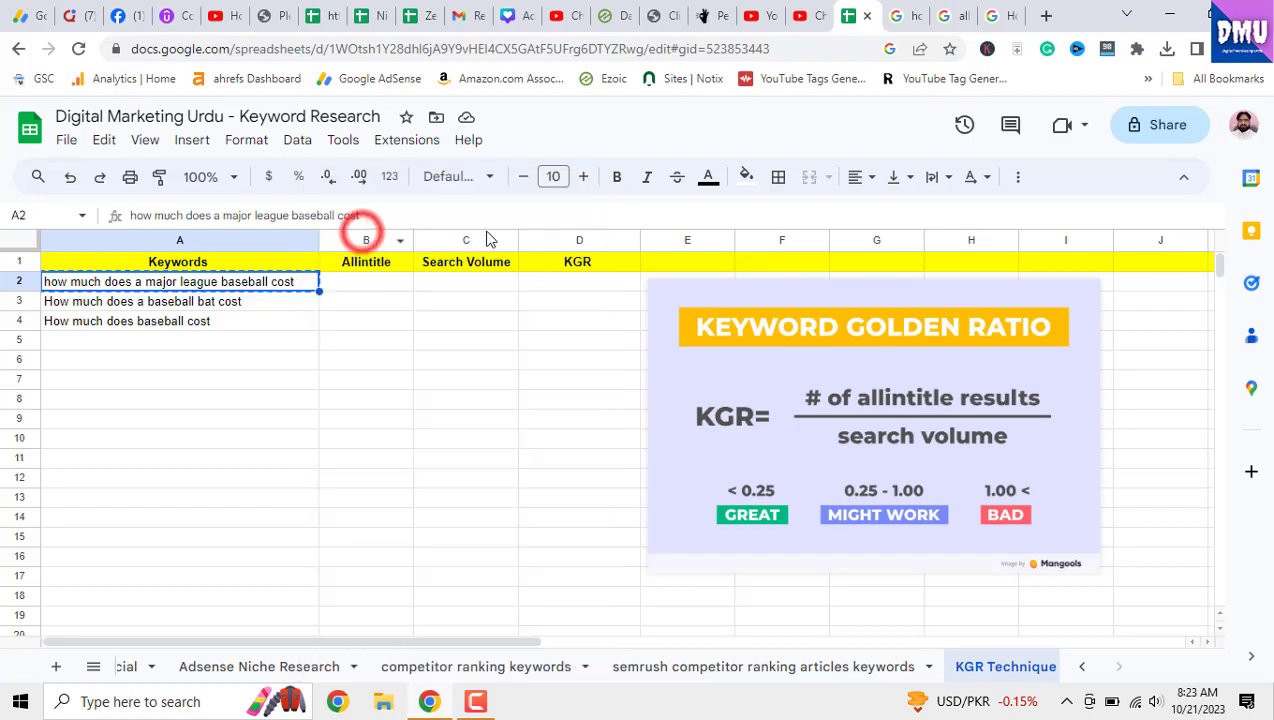
click(905, 16)
click(948, 18)
click(961, 16)
click(961, 16)
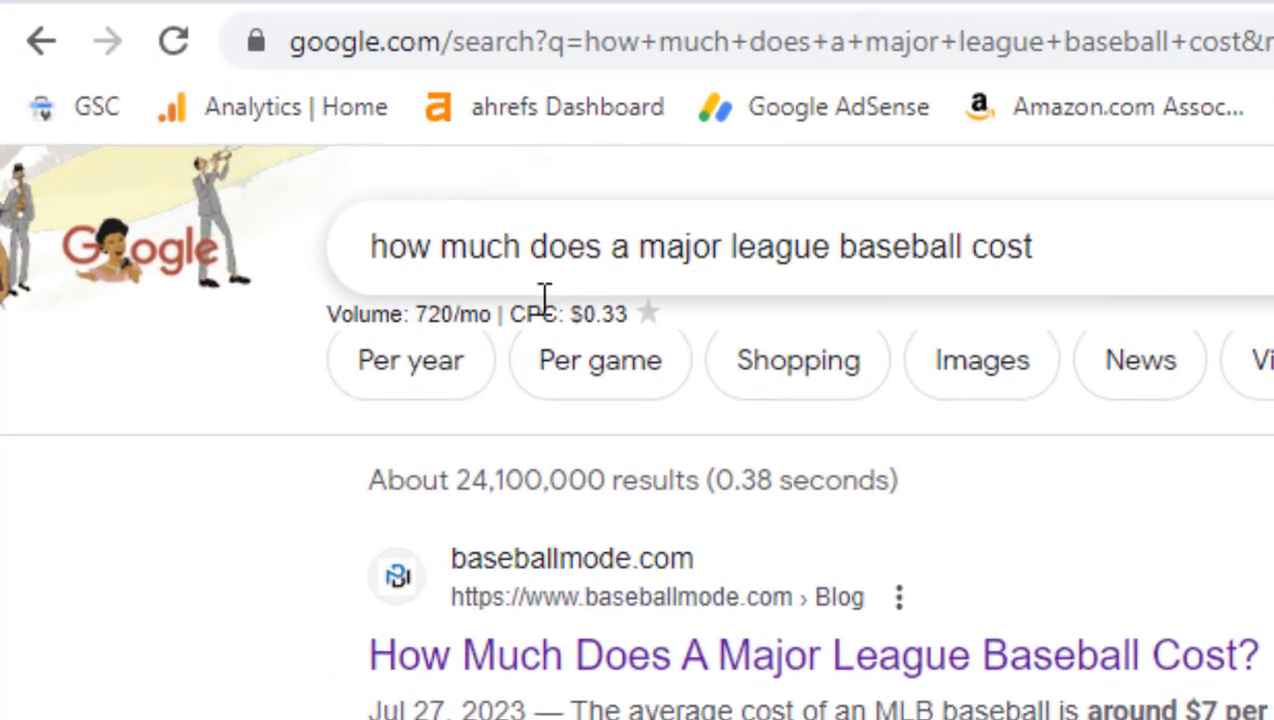
Step: Replace the Google query with the copied keyword "how much does a major league baseball cost" and run the search
drag(1086, 248, 378, 250)
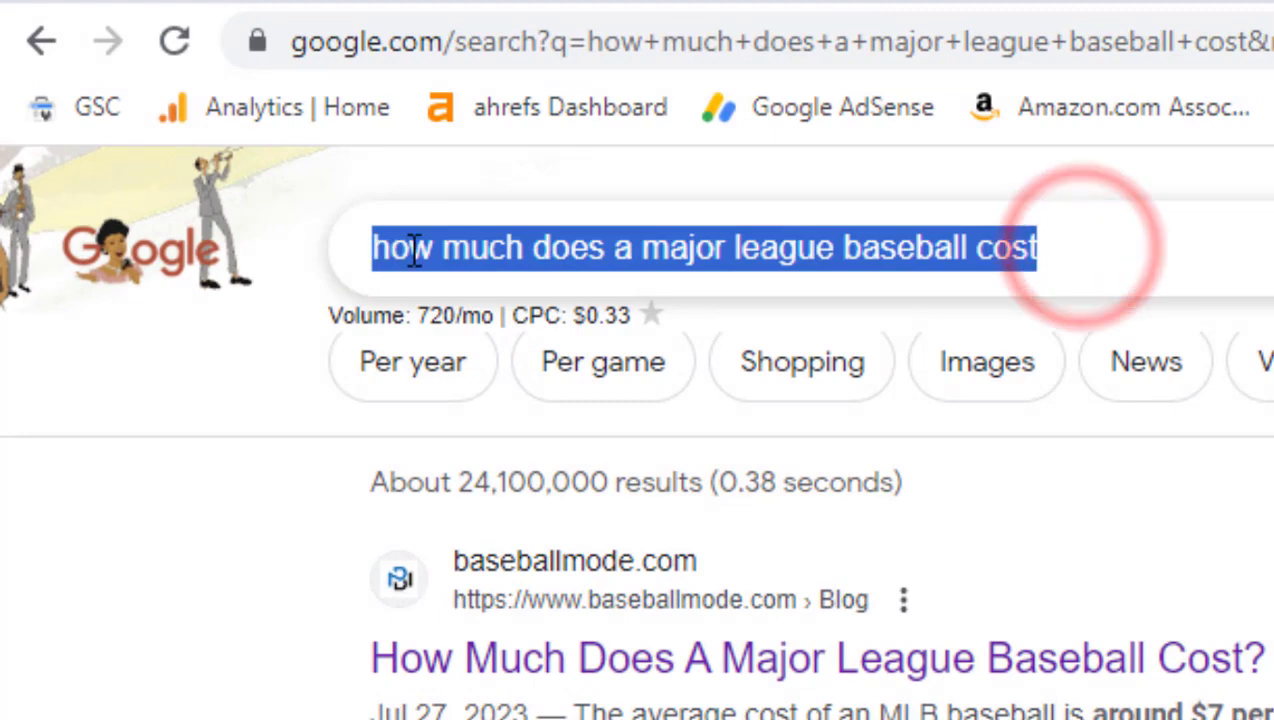
right_click(410, 246)
click(496, 431)
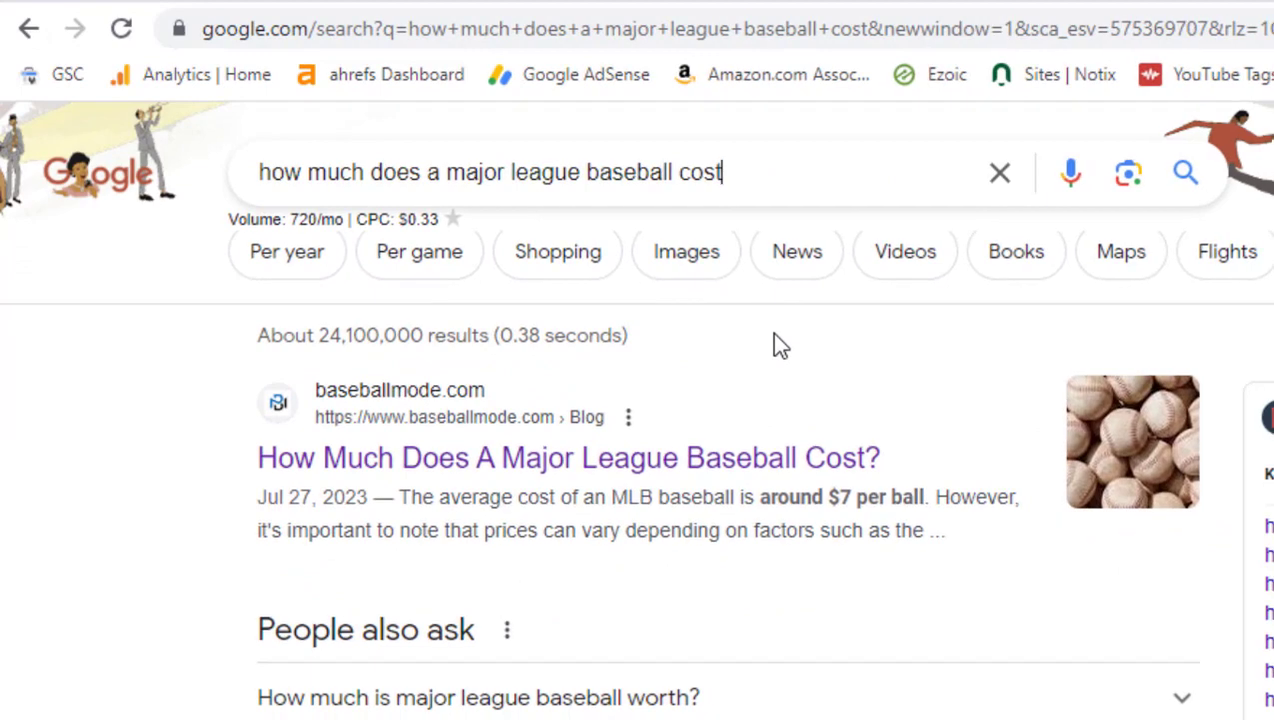
key(Return)
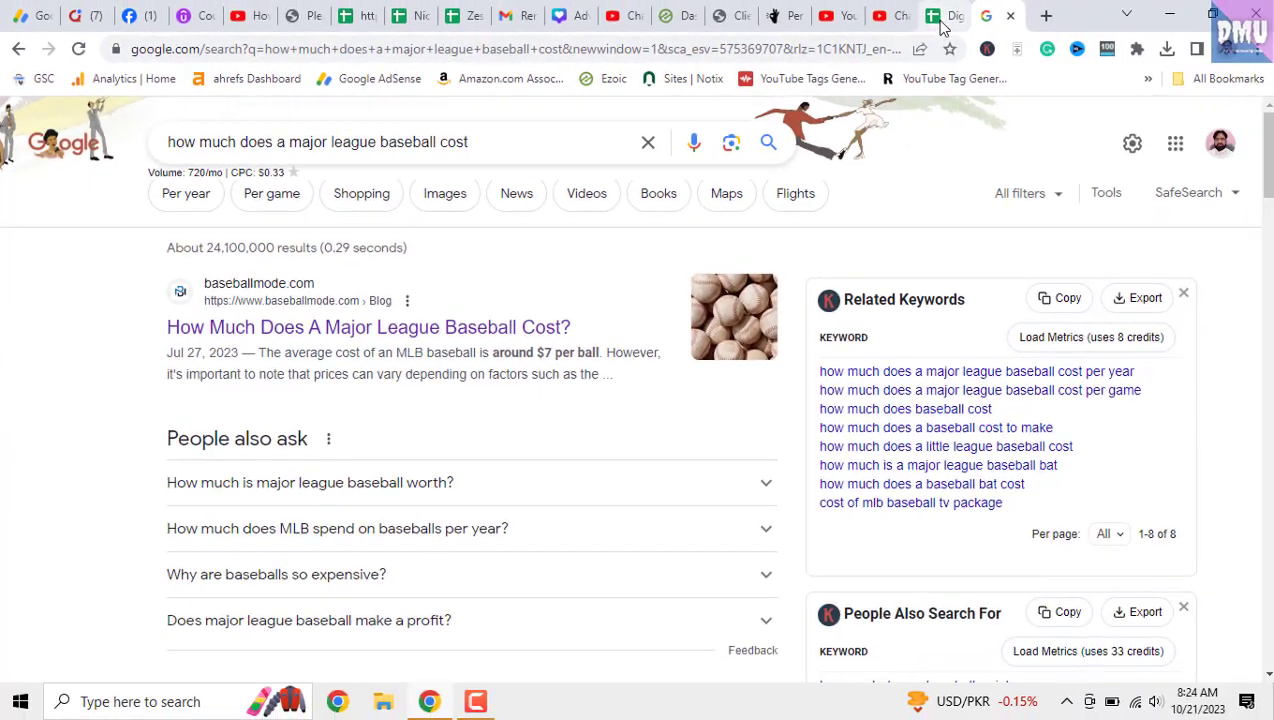
Step: Enter 720 as the Search Volume for "how much does a major league baseball cost" in cell C2
click(940, 27)
click(446, 285)
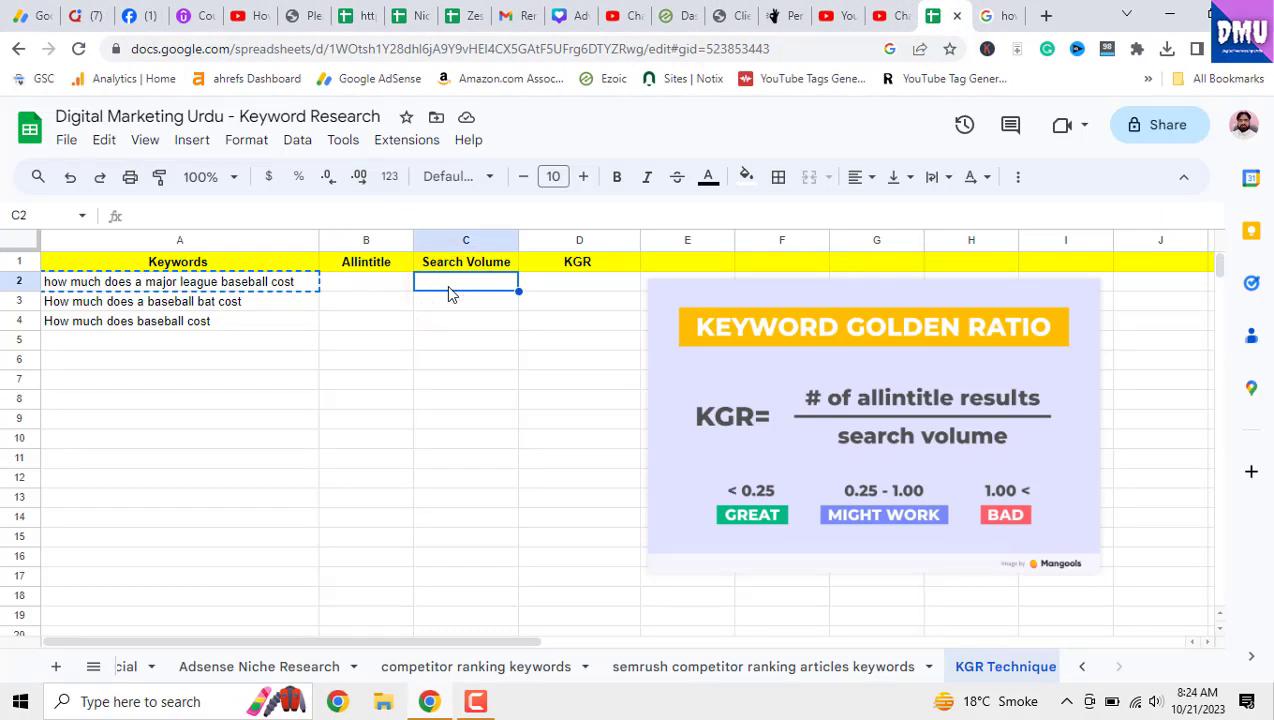
text(720)
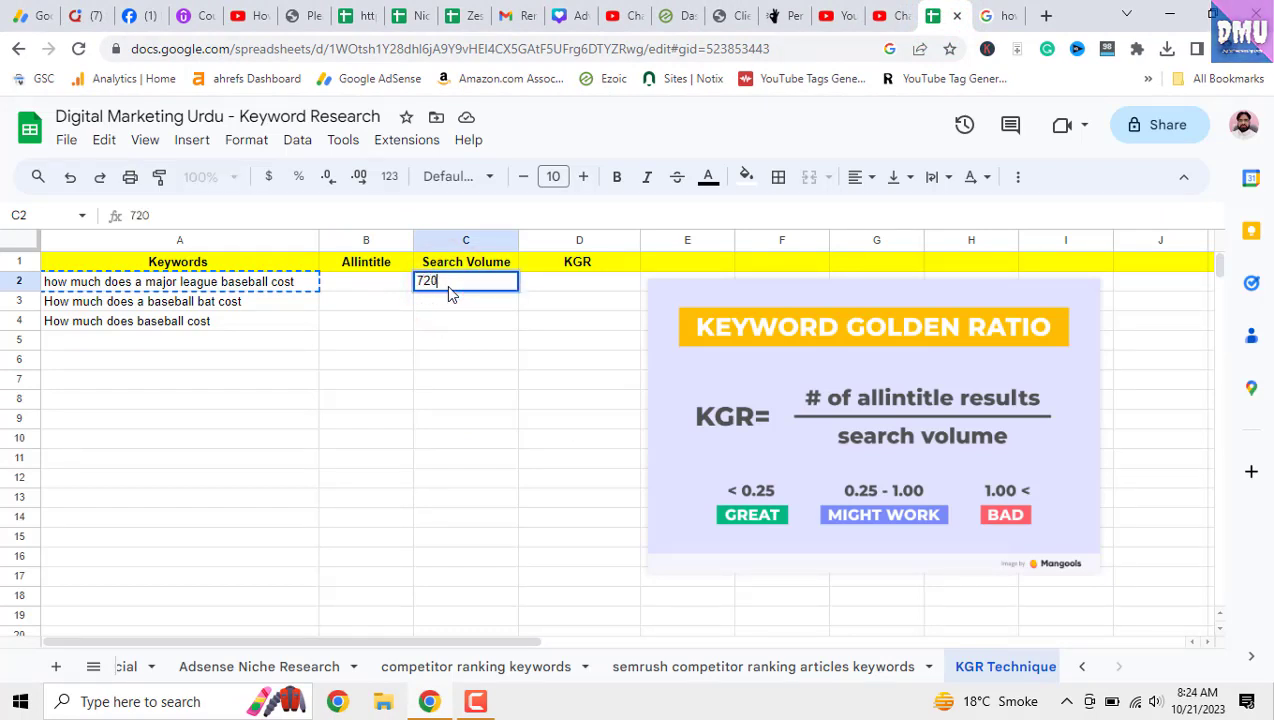
click(448, 287)
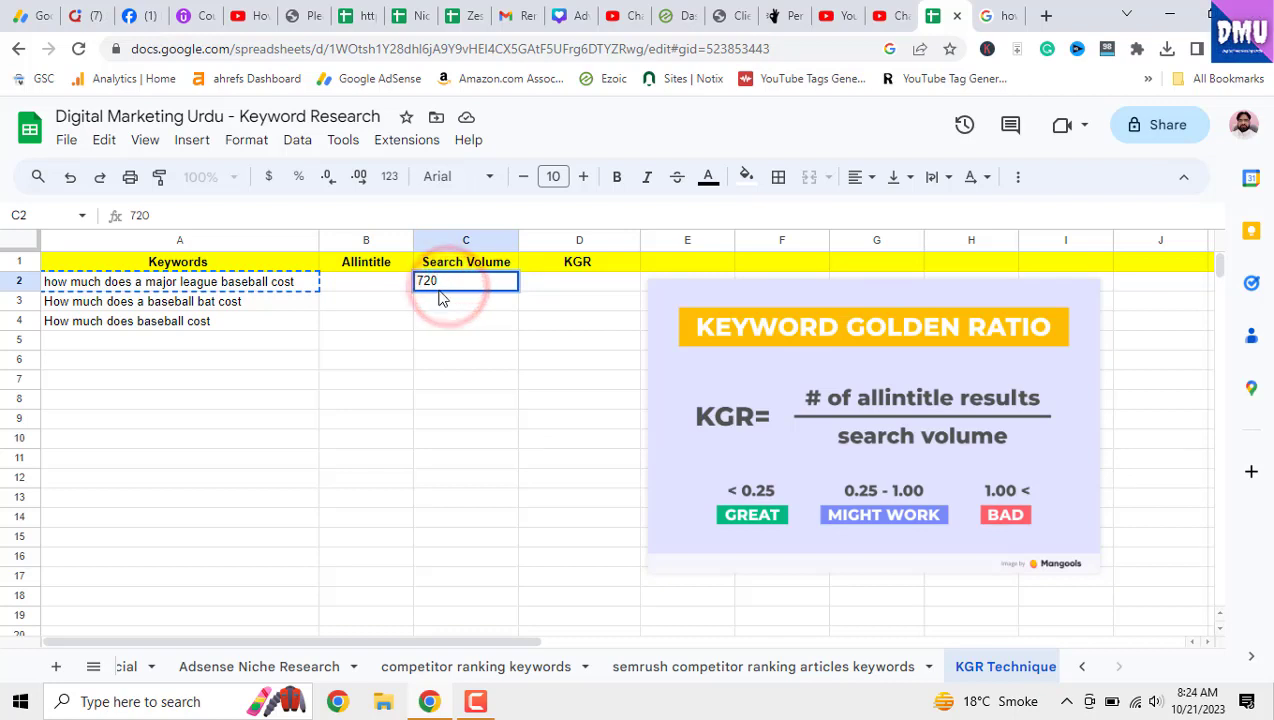
click(399, 286)
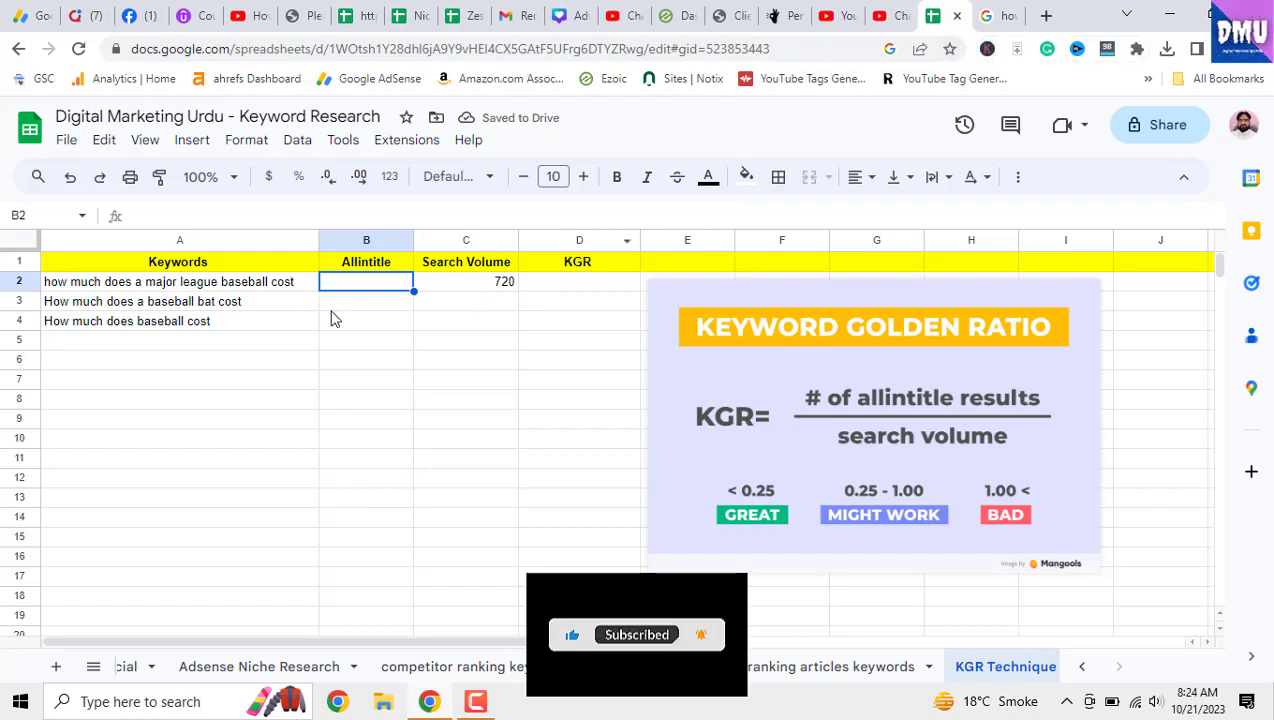
Step: Copy the "Allintitle" header text from cell B1 of the KGR Technique sheet
click(993, 17)
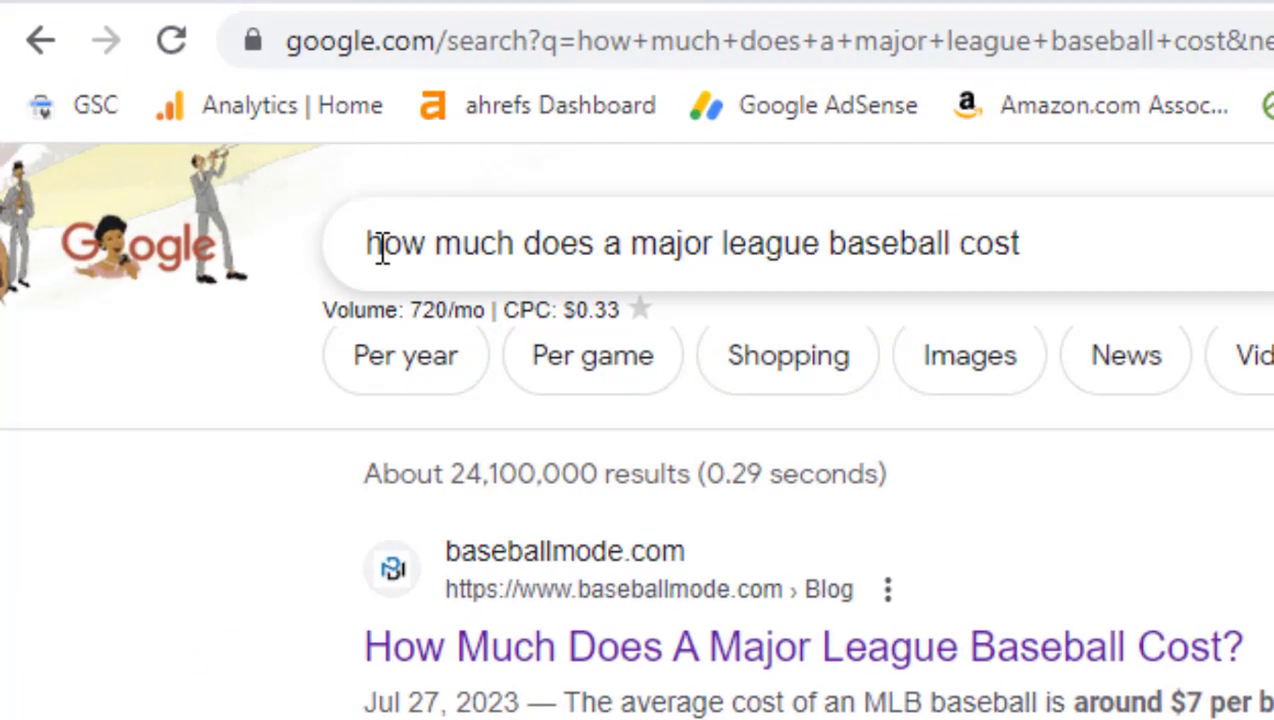
key(ctrl+shift+Tab)
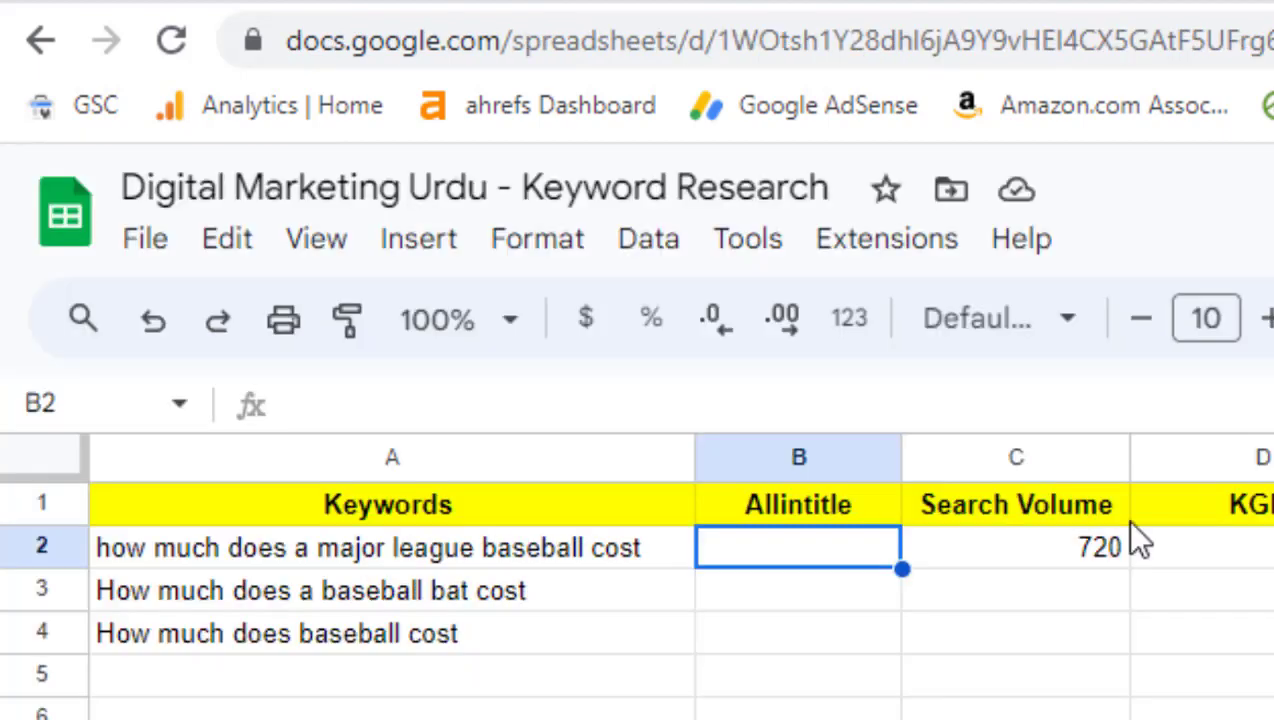
click(870, 506)
right_click(870, 506)
click(981, 418)
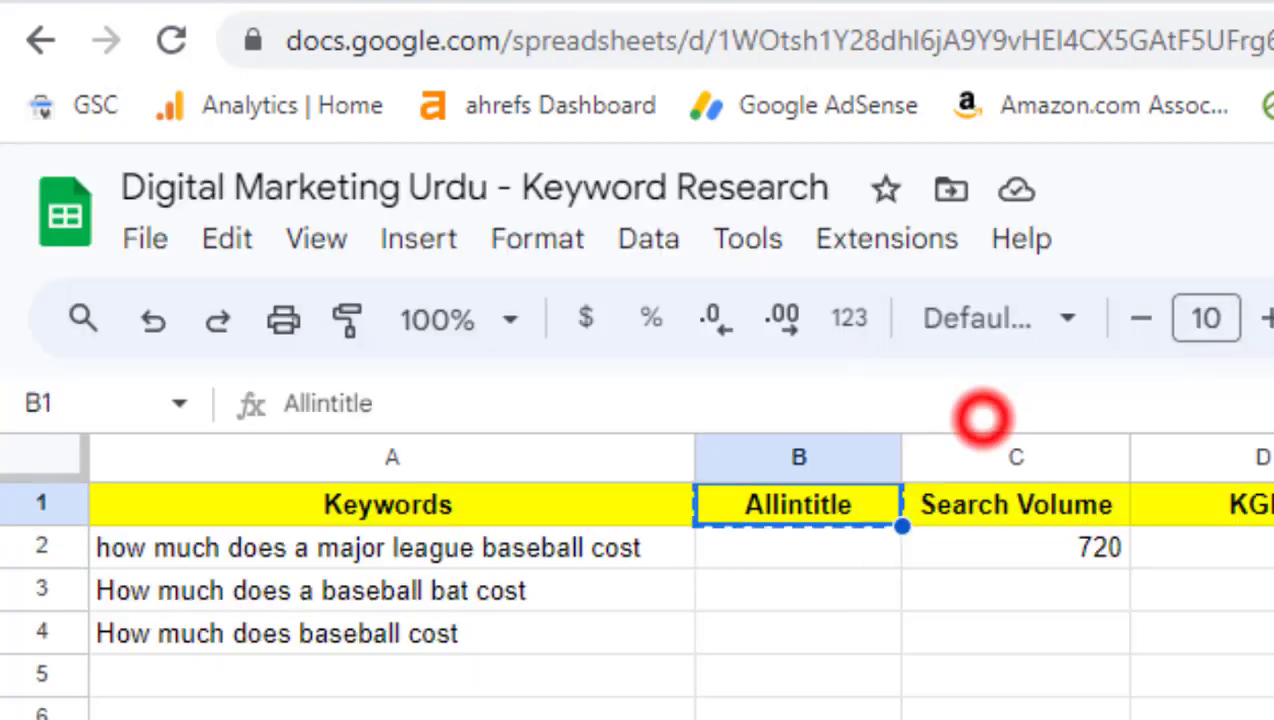
Step: Prefix the Google query "how much does a major league baseball cost" with "Allintitle:" and run the search
key(ctrl+Tab)
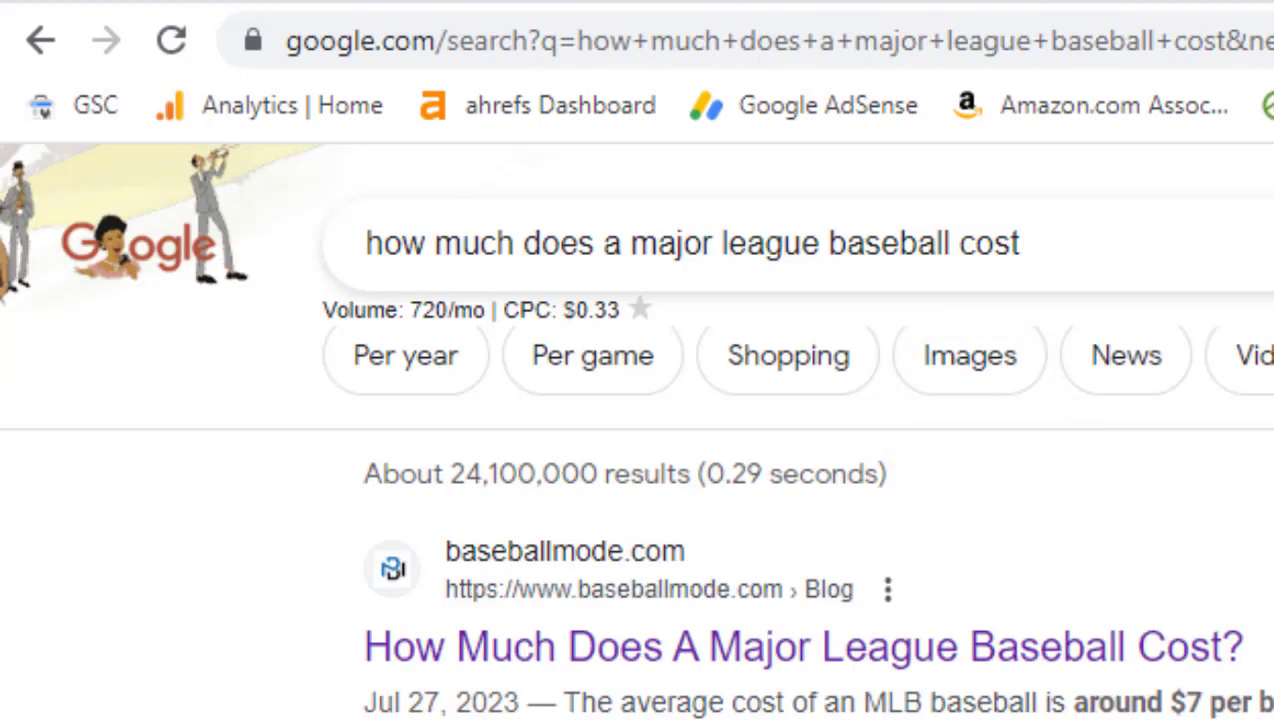
click(372, 243)
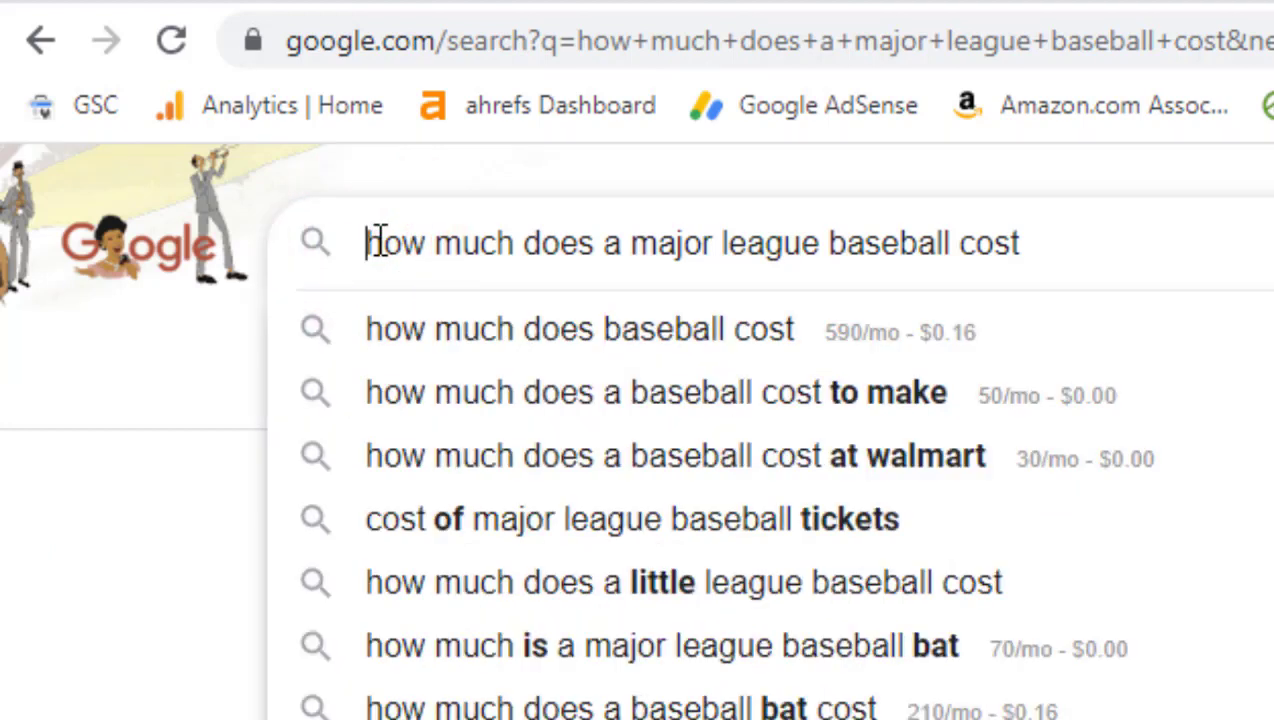
text(Allintitle)
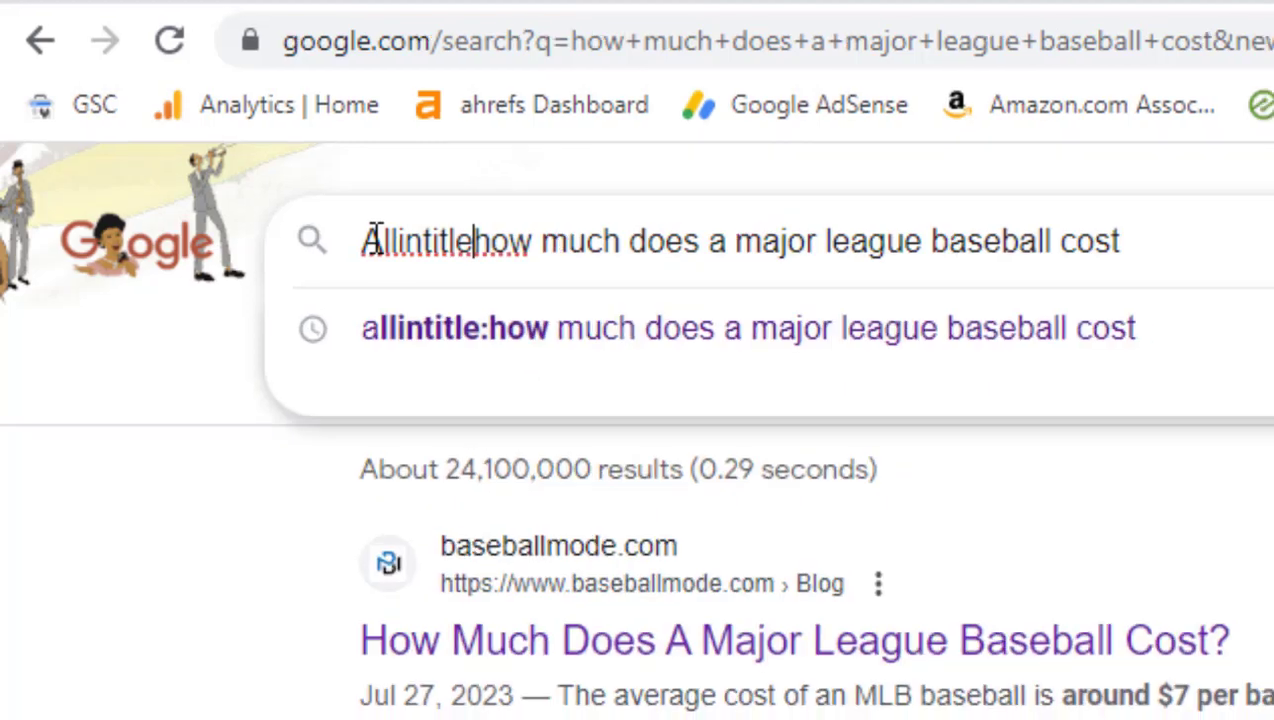
text(:)
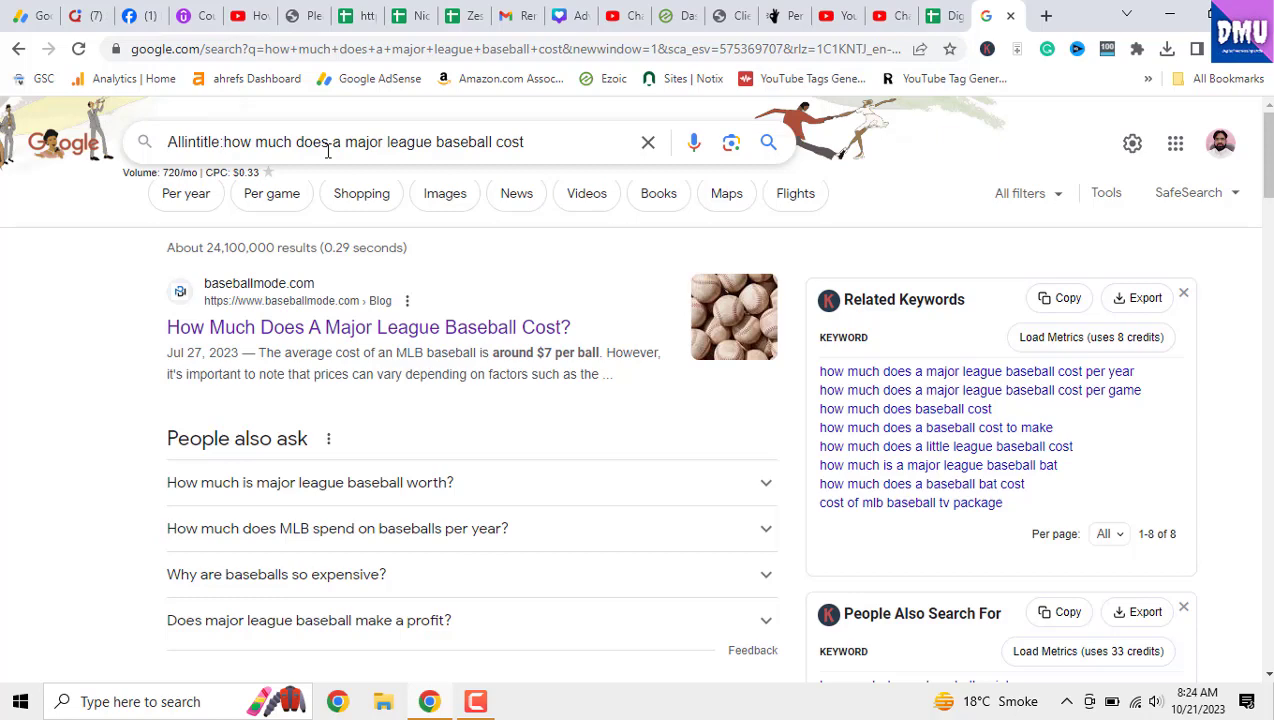
key(Return)
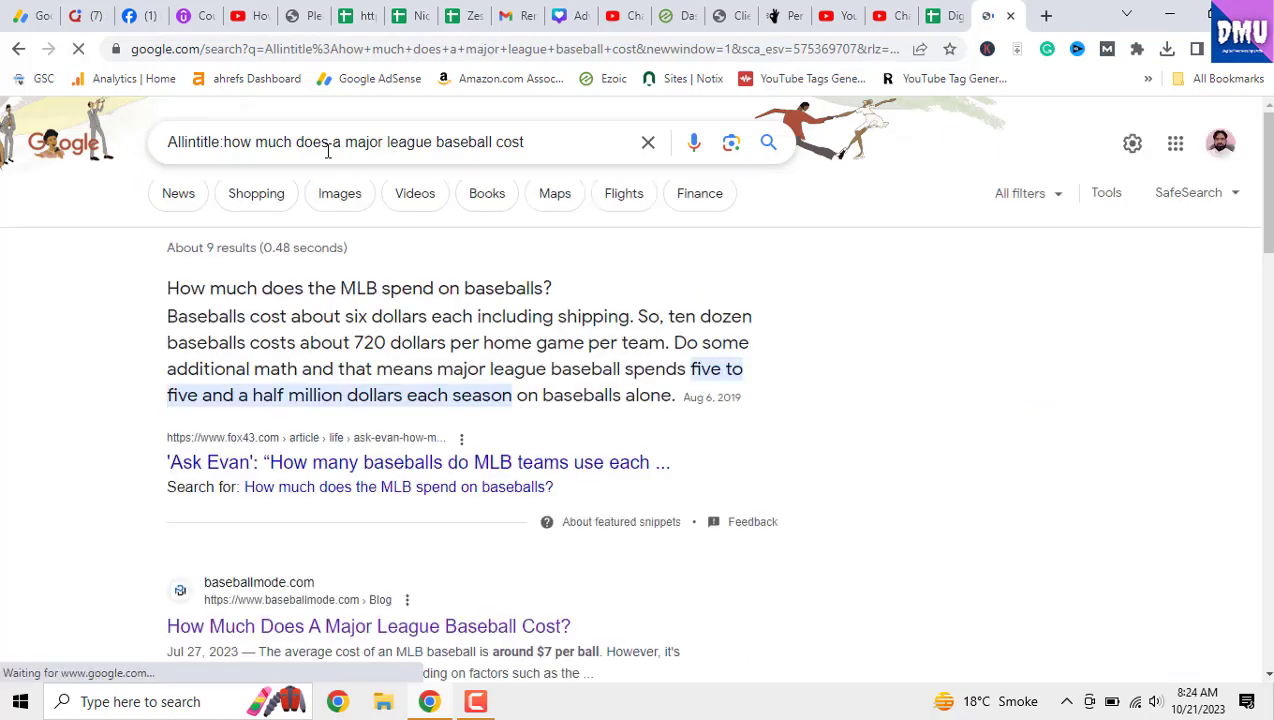
Step: Check the allintitle result count on Google and enter 9 as the Allintitle value in cell B2
drag(163, 250, 254, 252)
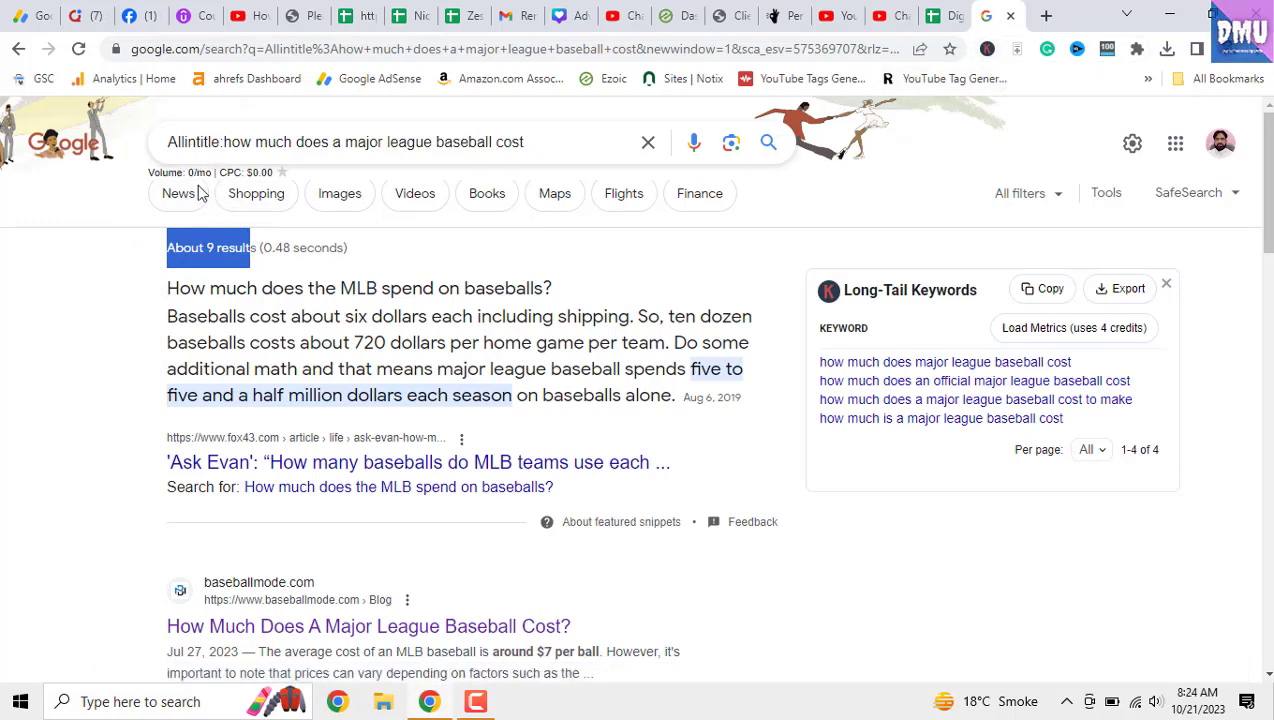
click(257, 250)
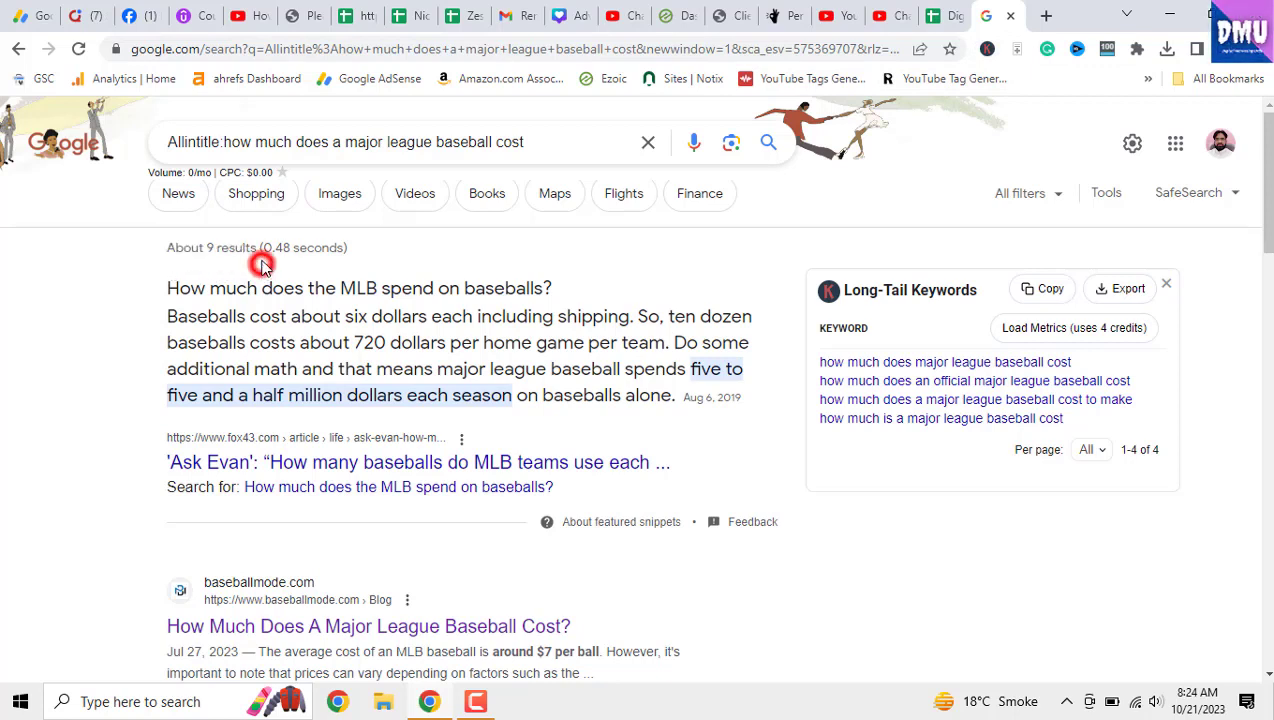
drag(226, 252, 206, 250)
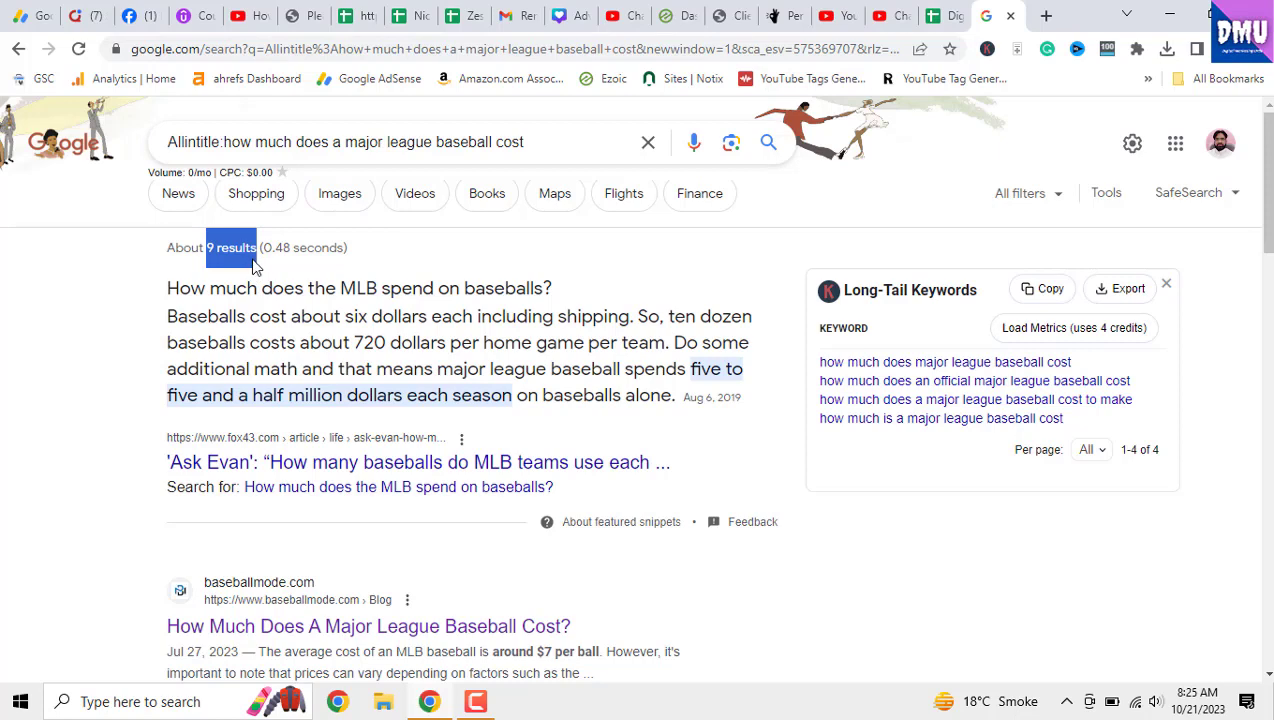
click(950, 20)
click(393, 285)
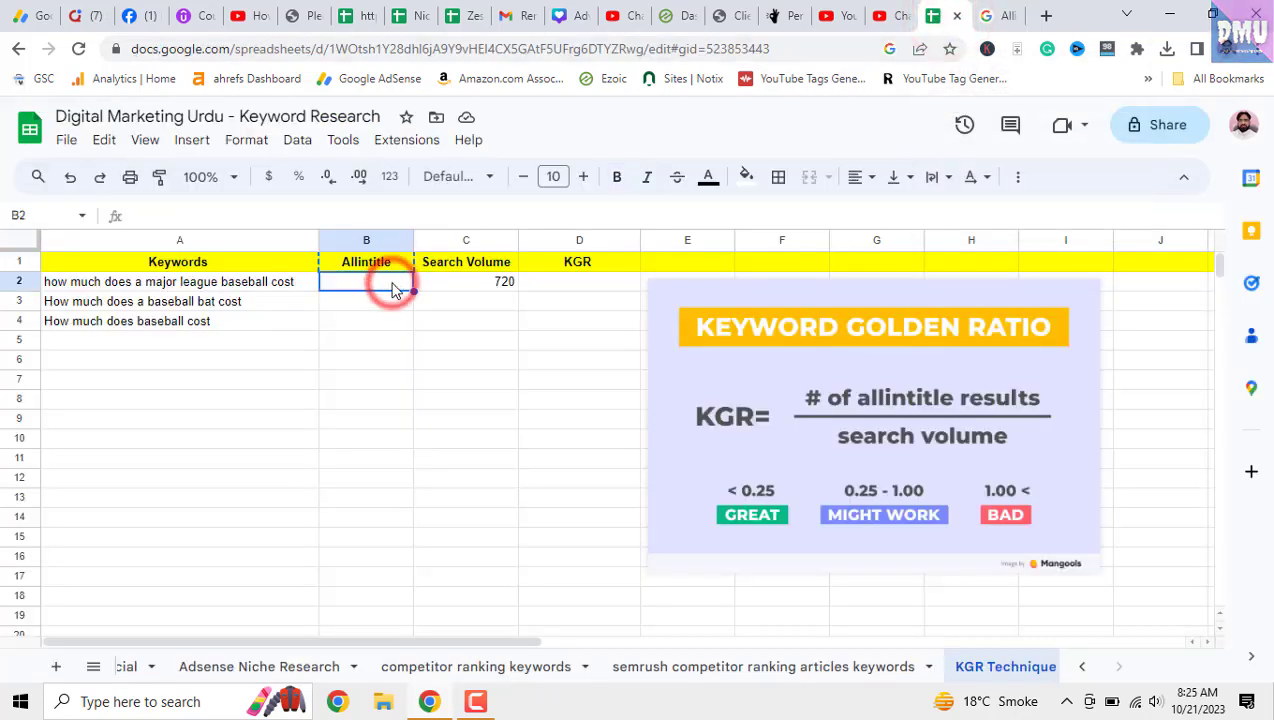
text(9)
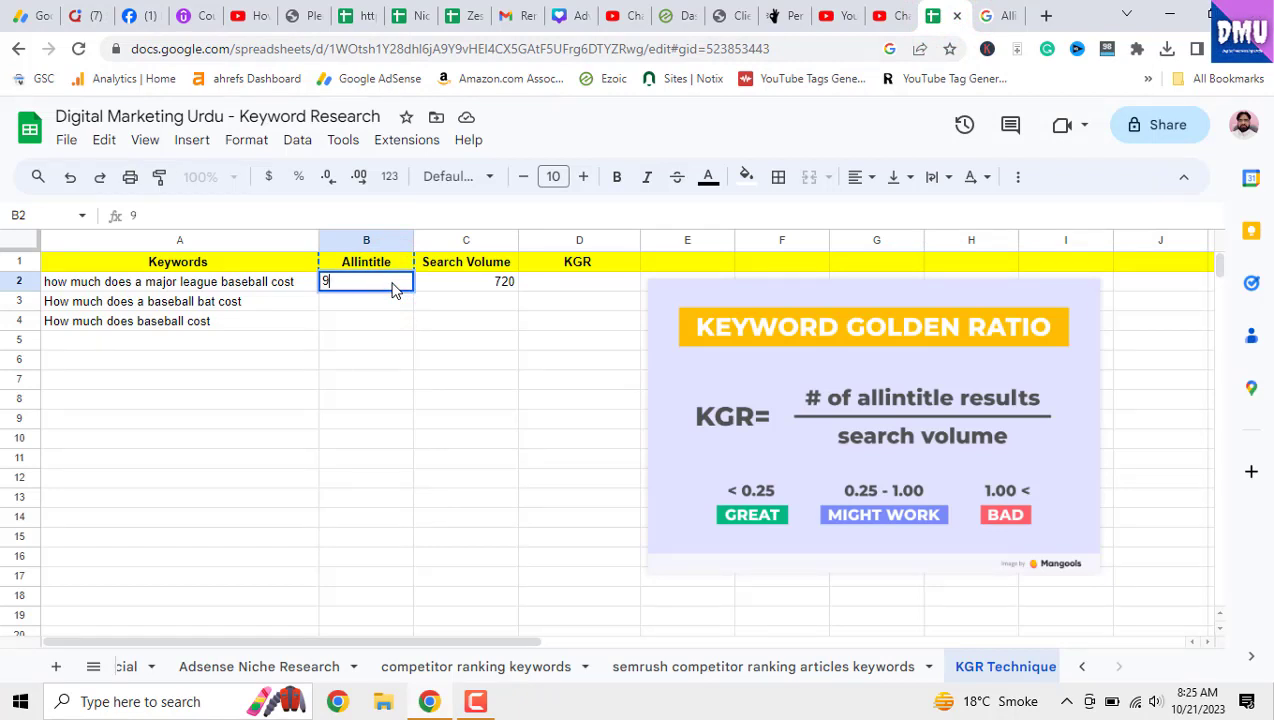
click(428, 340)
Step: Open the Windows Calculator beside the sheet's figures and divide the allintitle count 9 by the search volume 720
click(552, 284)
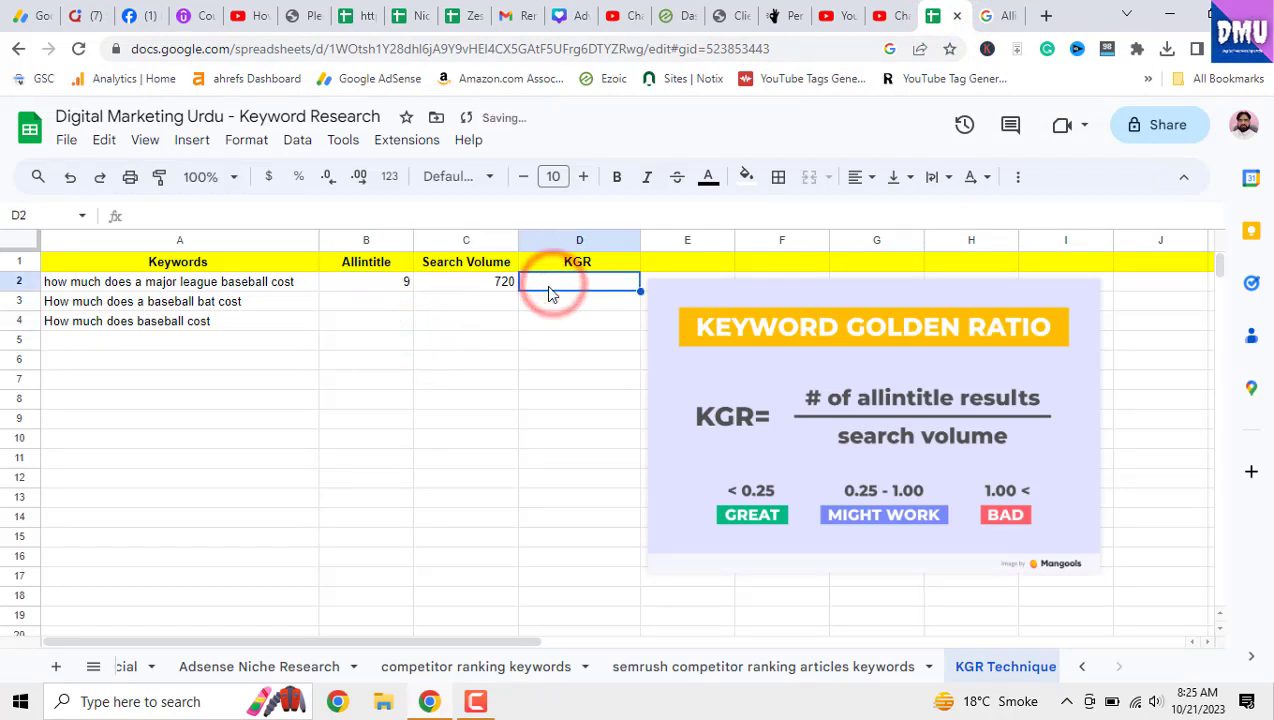
click(22, 700)
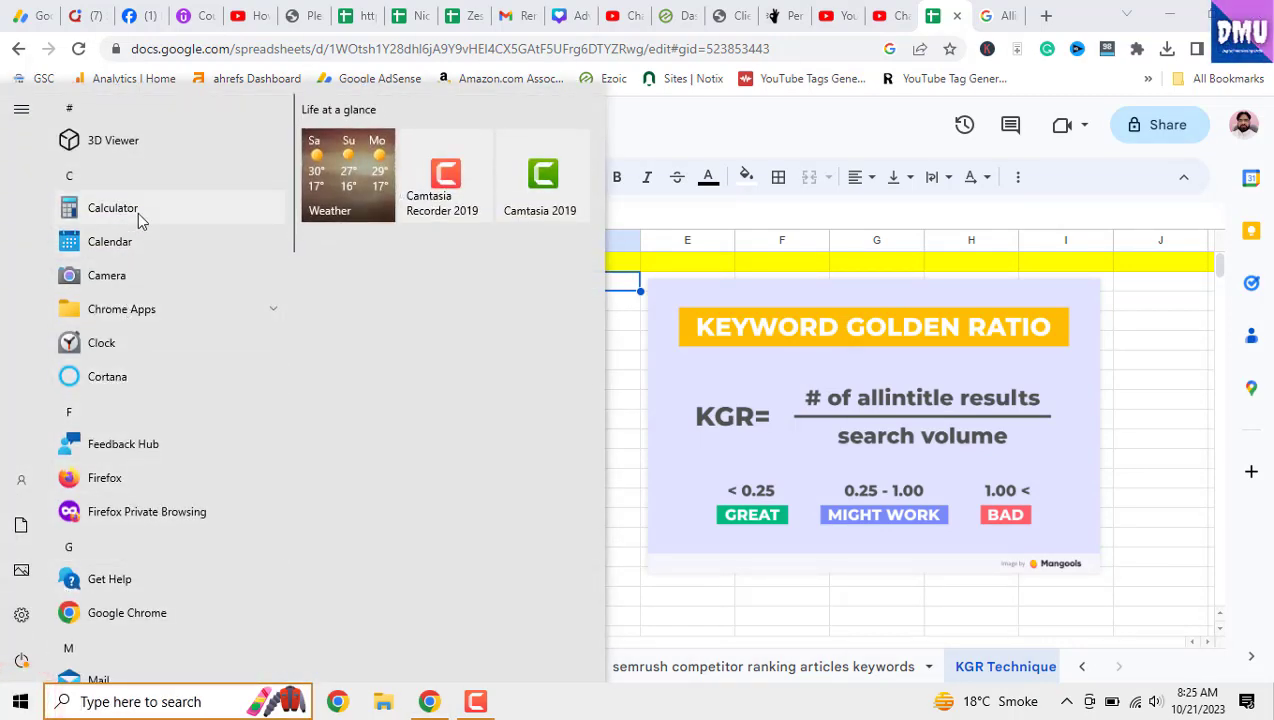
click(139, 215)
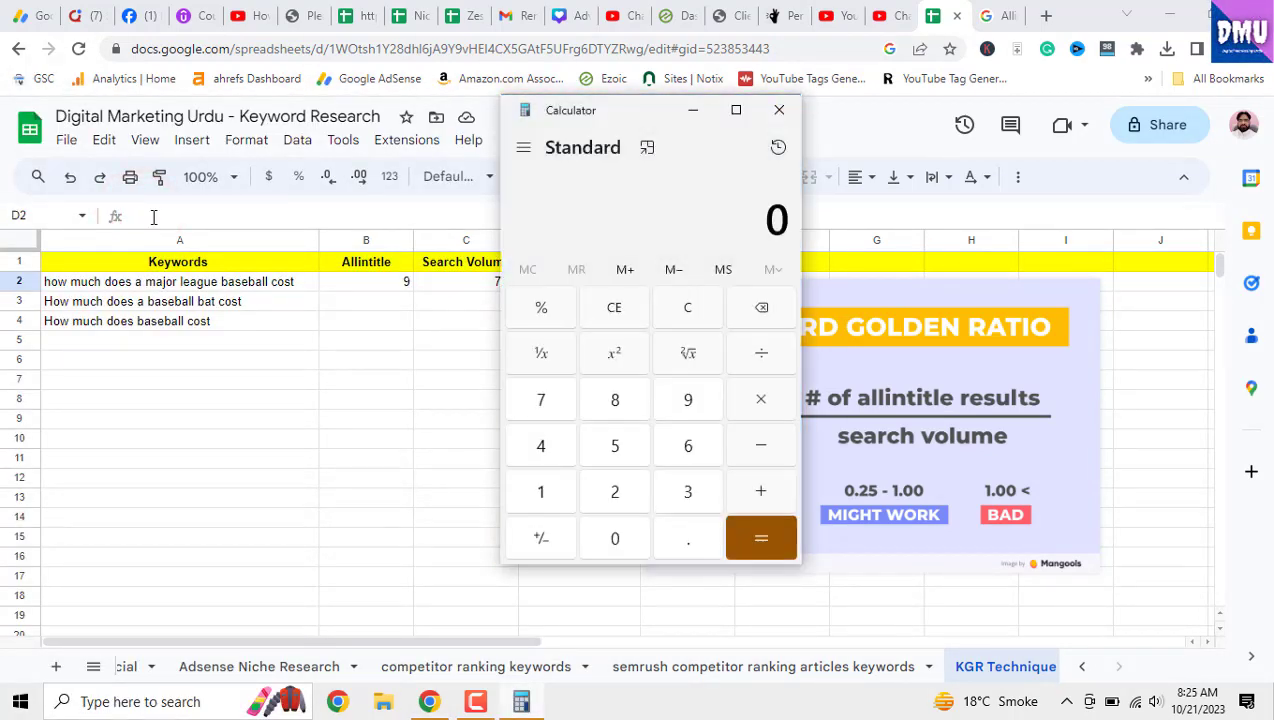
drag(578, 118, 131, 137)
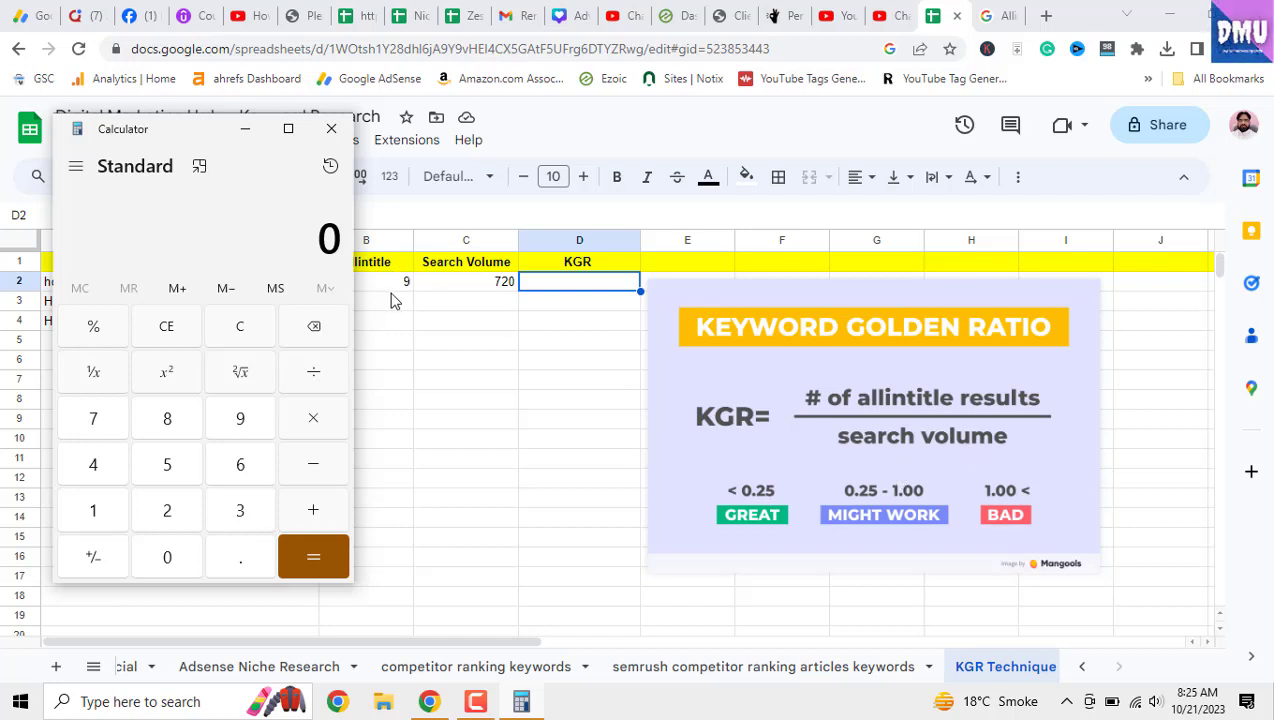
click(234, 428)
click(316, 372)
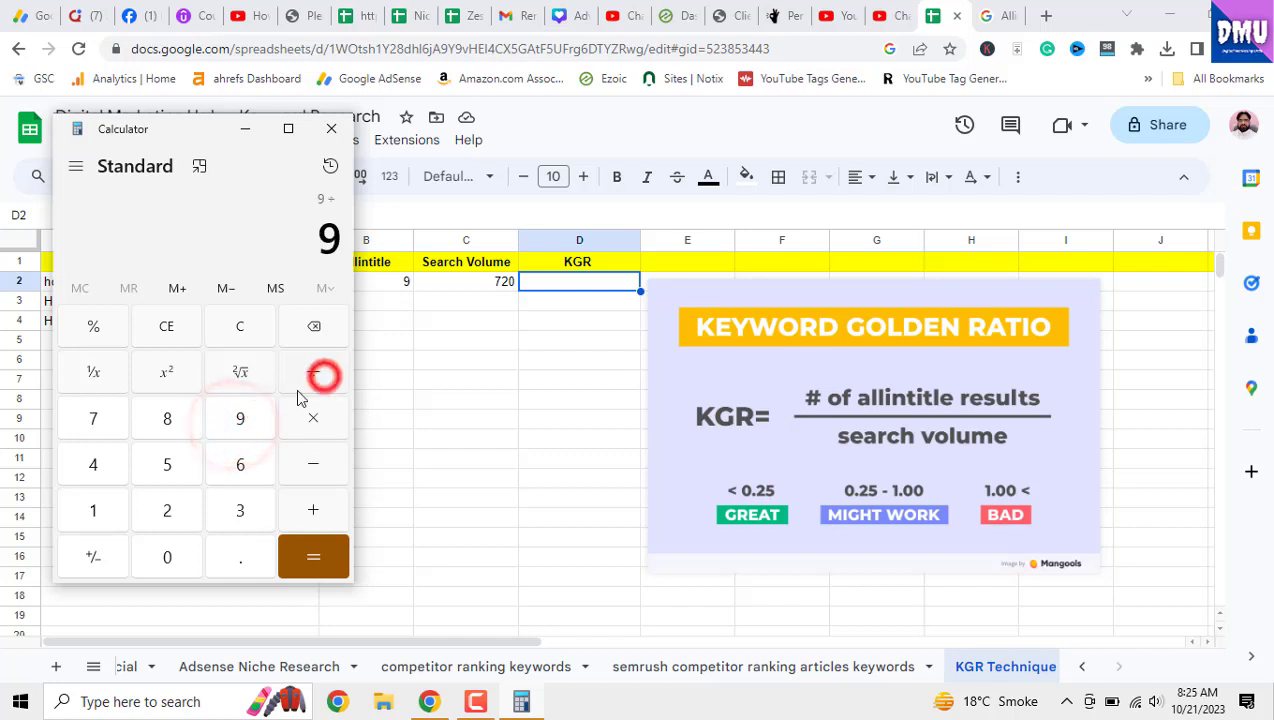
click(93, 415)
click(164, 511)
click(185, 565)
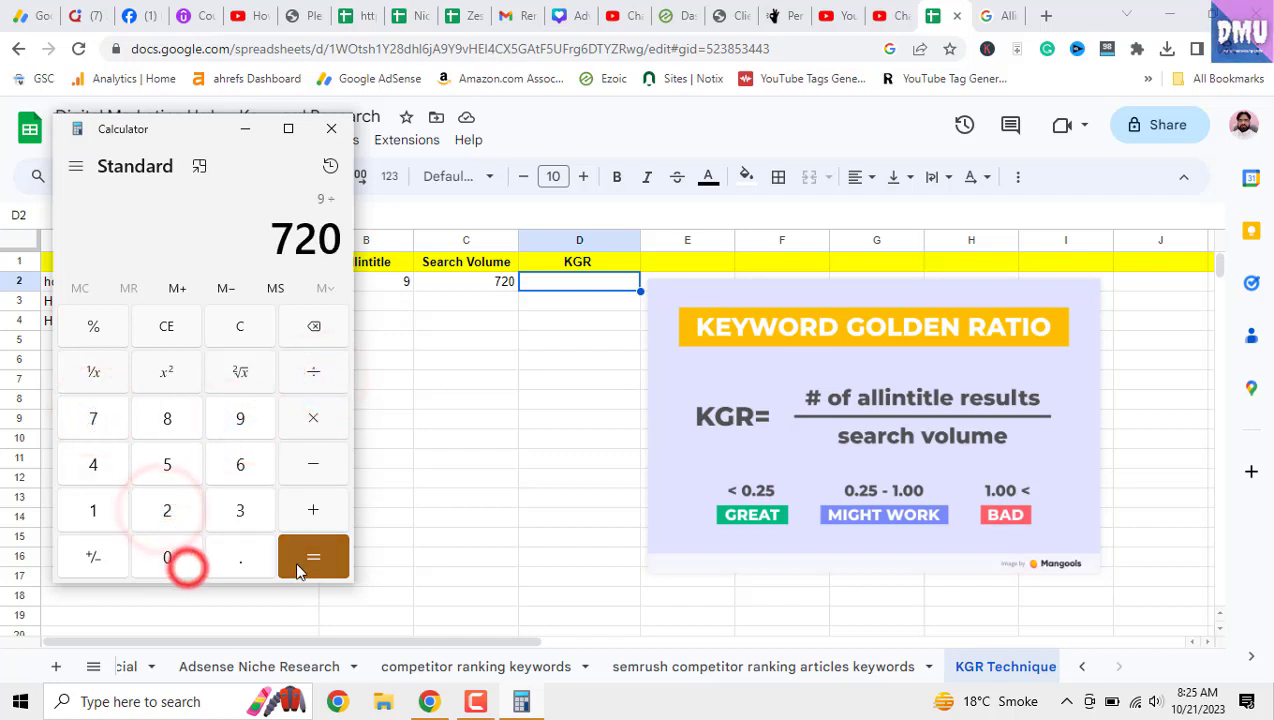
click(296, 561)
Step: Copy the calculated 0.0125 into KGR cell D2 as values only and fill the cell bright green
drag(218, 238, 332, 240)
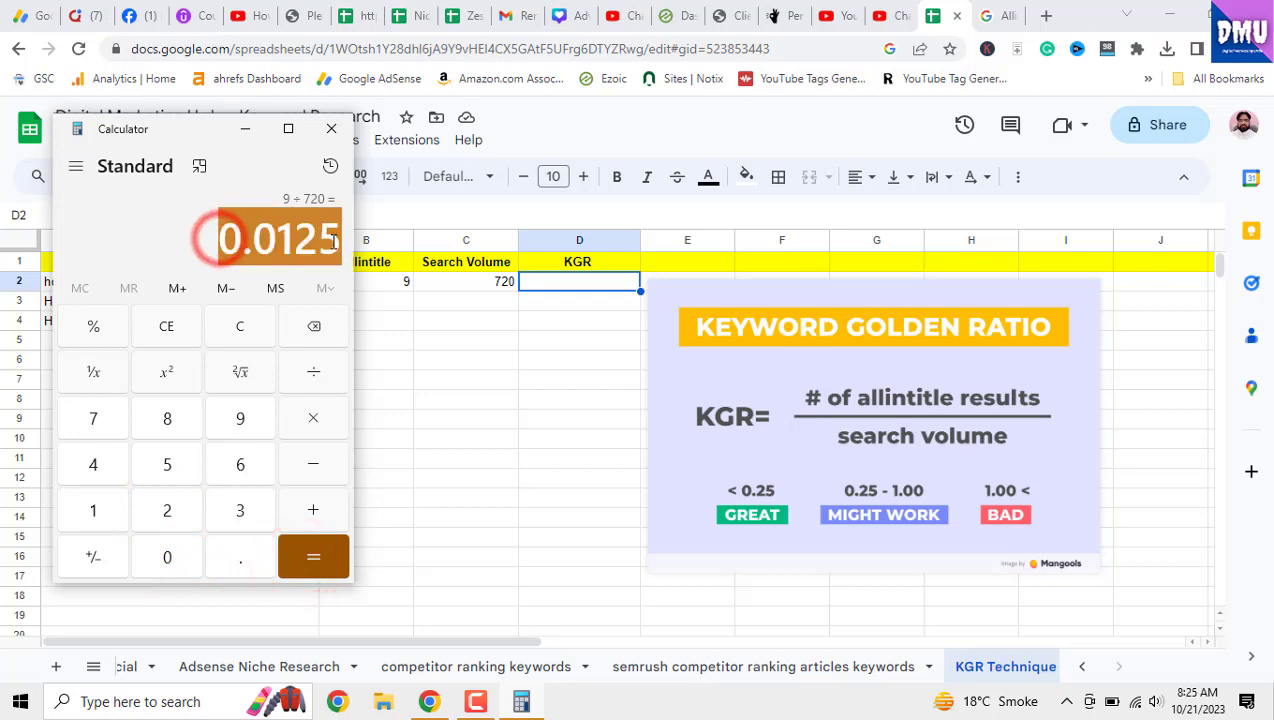
right_click(336, 247)
click(351, 258)
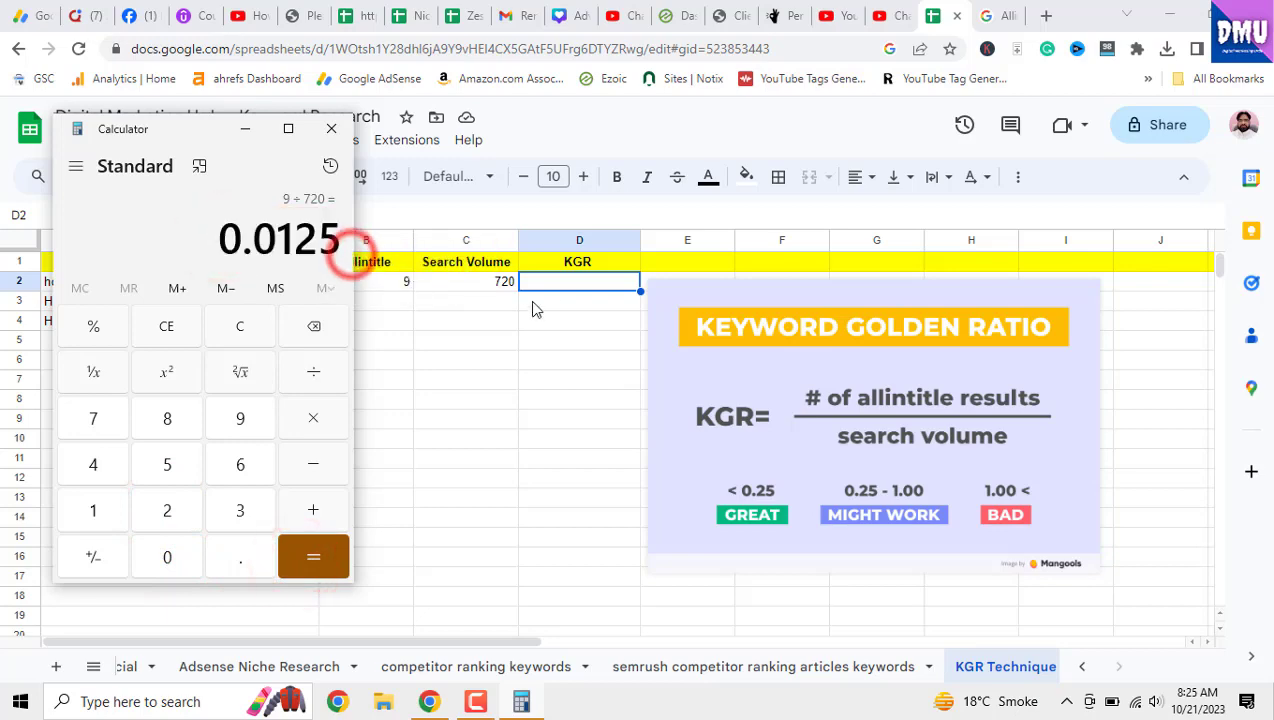
right_click(560, 290)
mouse_move(676, 298)
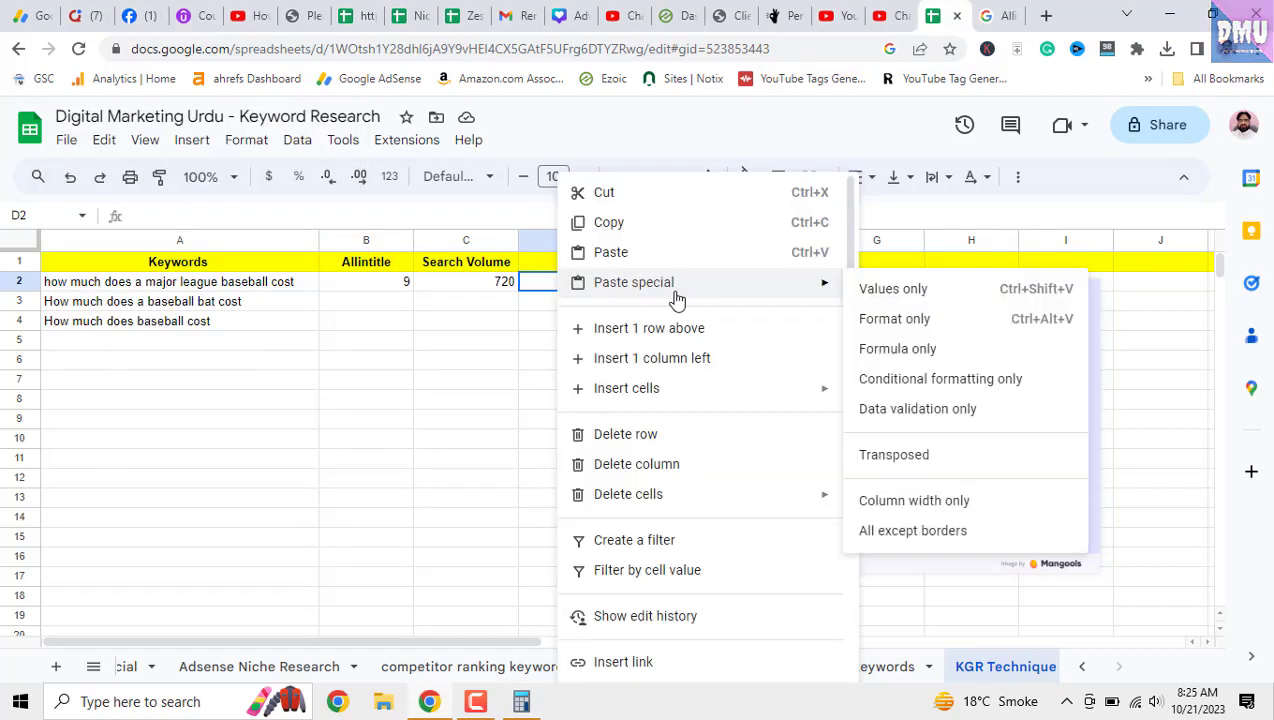
click(895, 298)
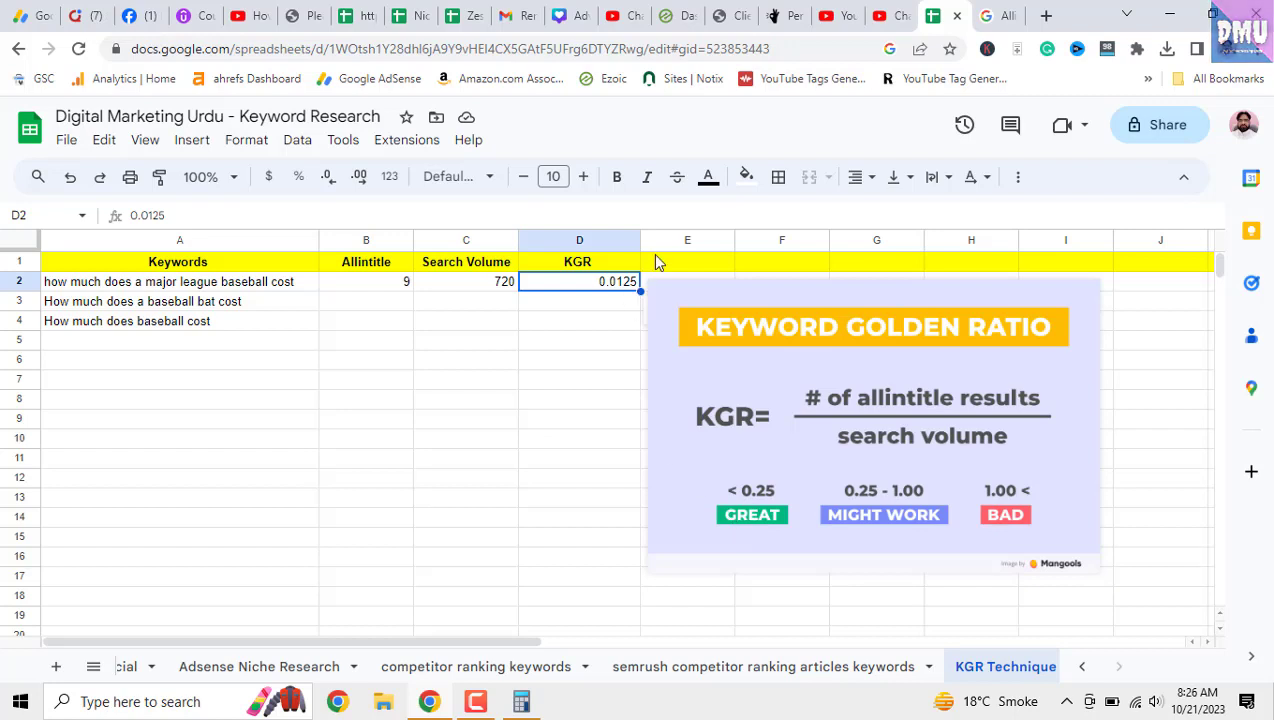
click(745, 176)
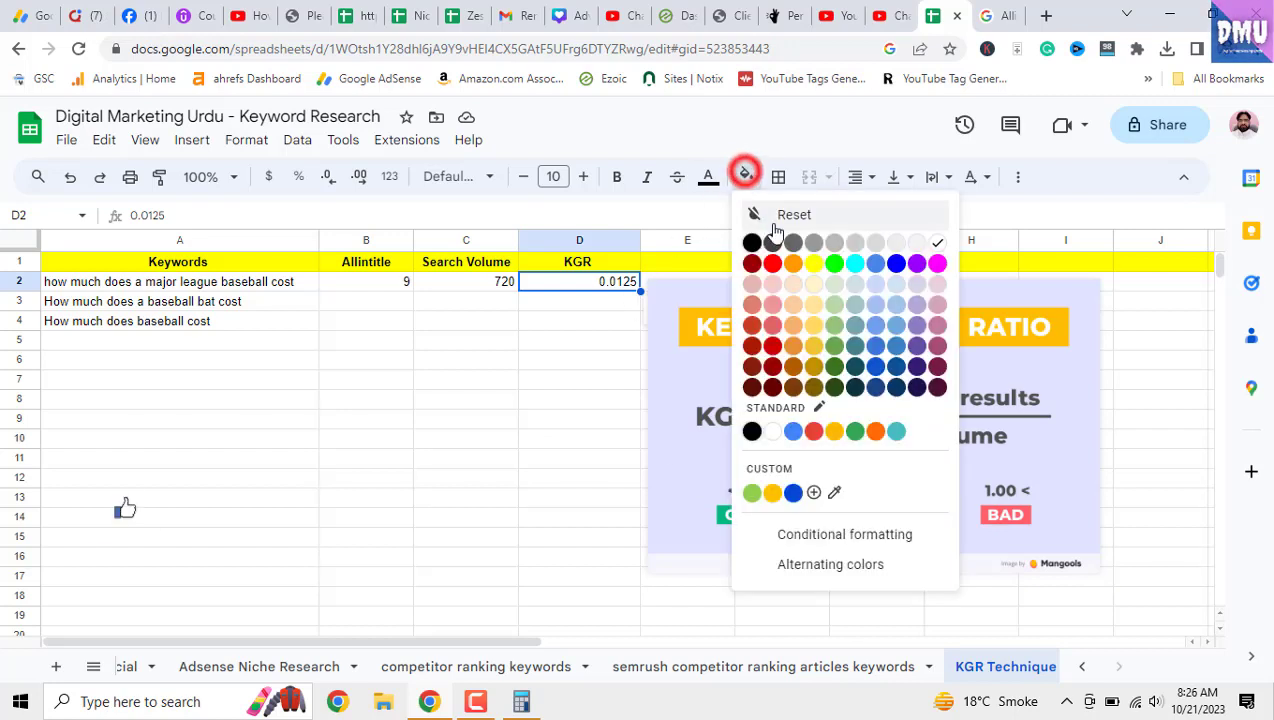
click(832, 263)
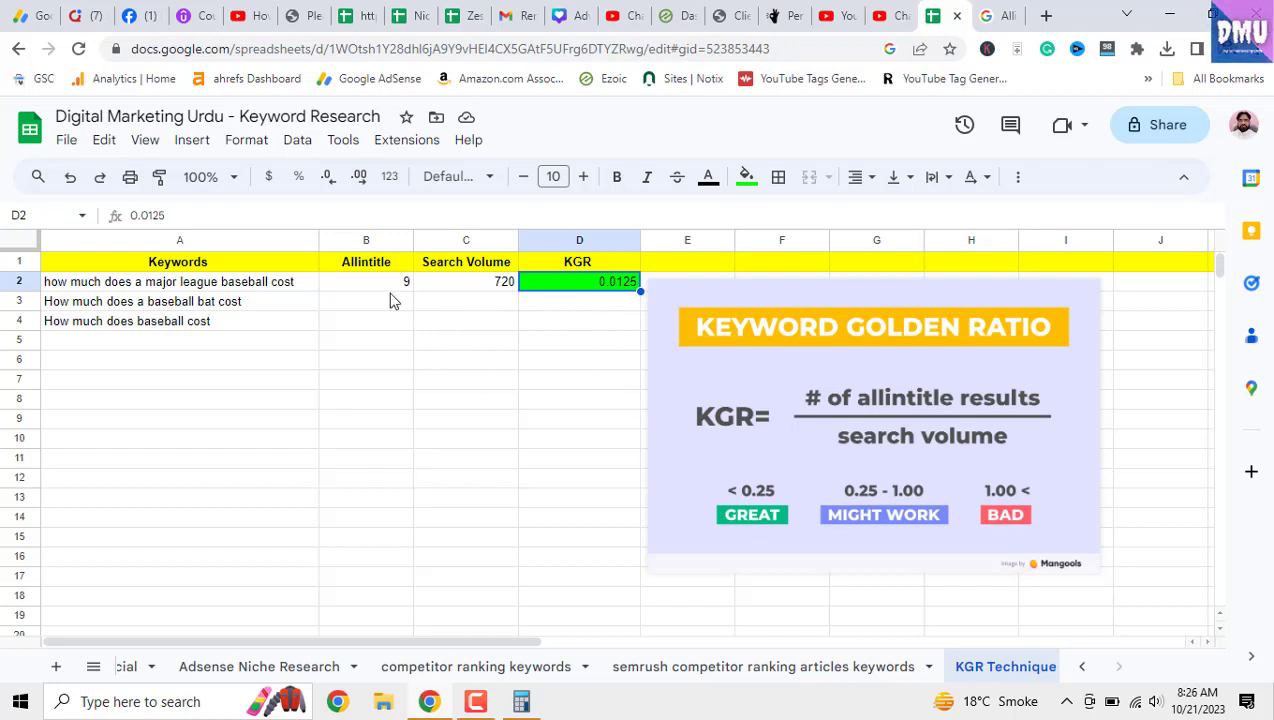
Step: Copy the baseball bat keyword from A3, substitute it after "Allintitle:" in the Google query, and run the search
right_click(276, 306)
click(324, 222)
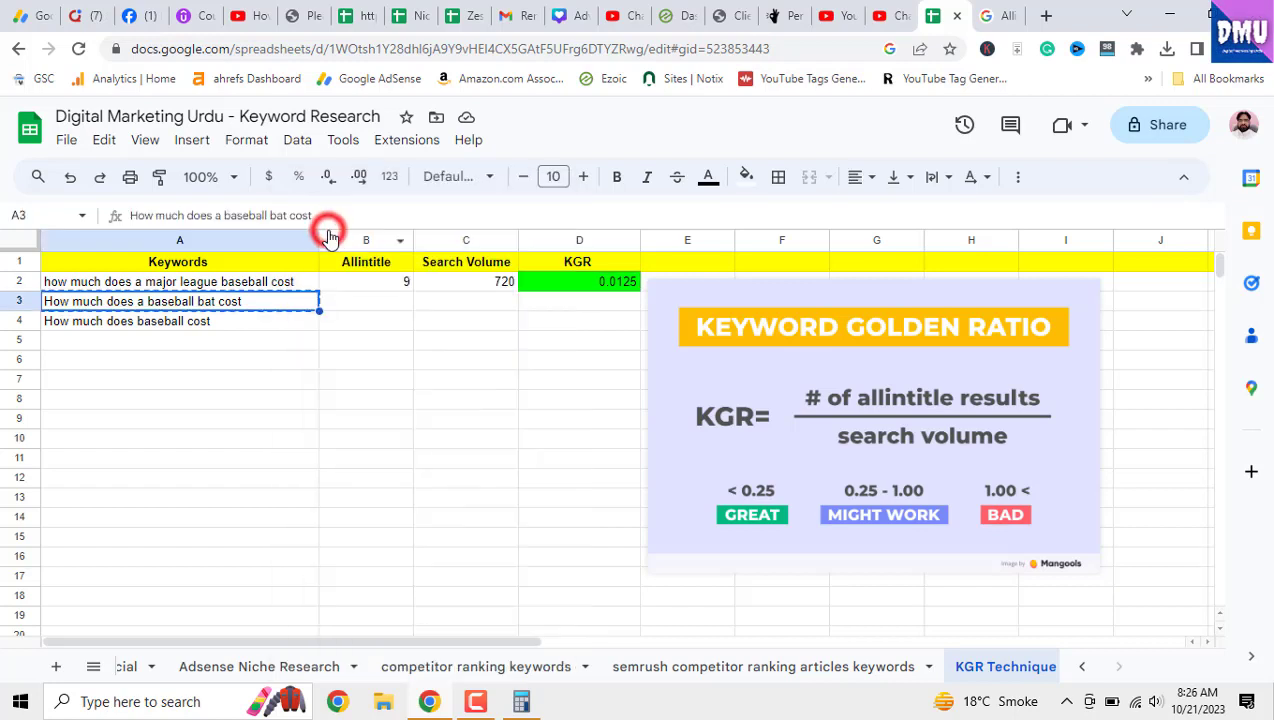
click(985, 16)
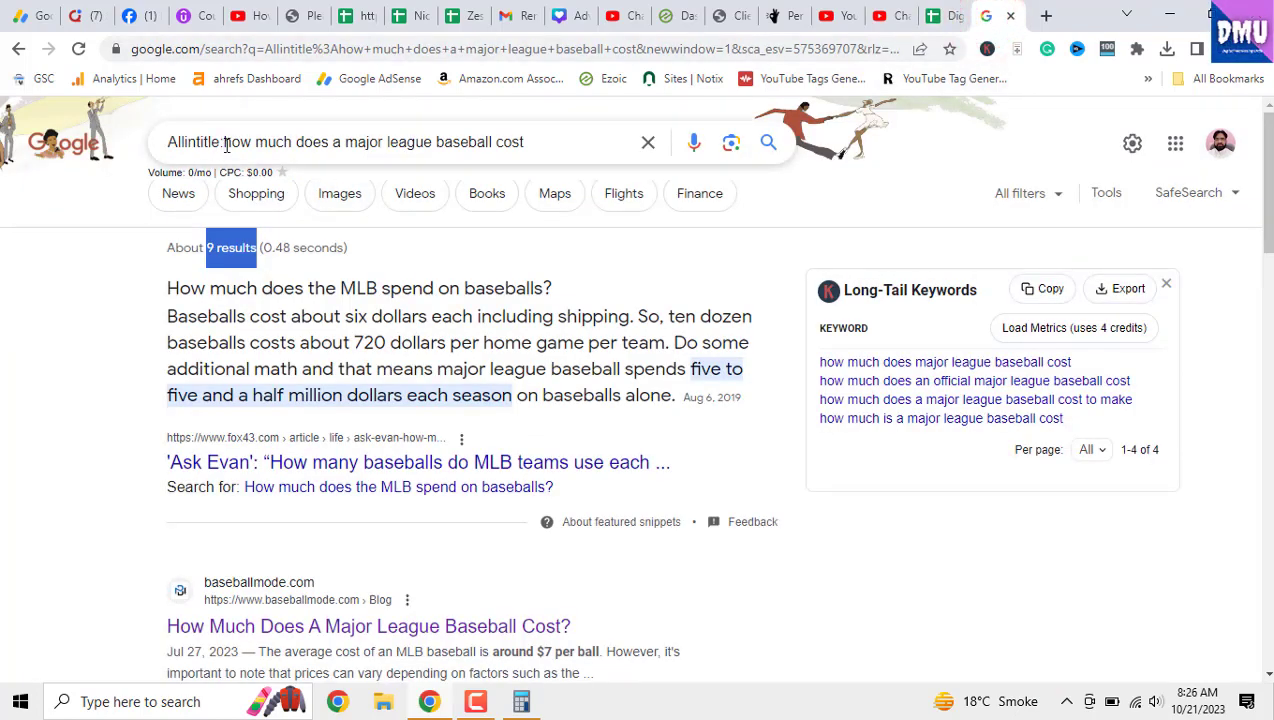
drag(226, 145, 540, 145)
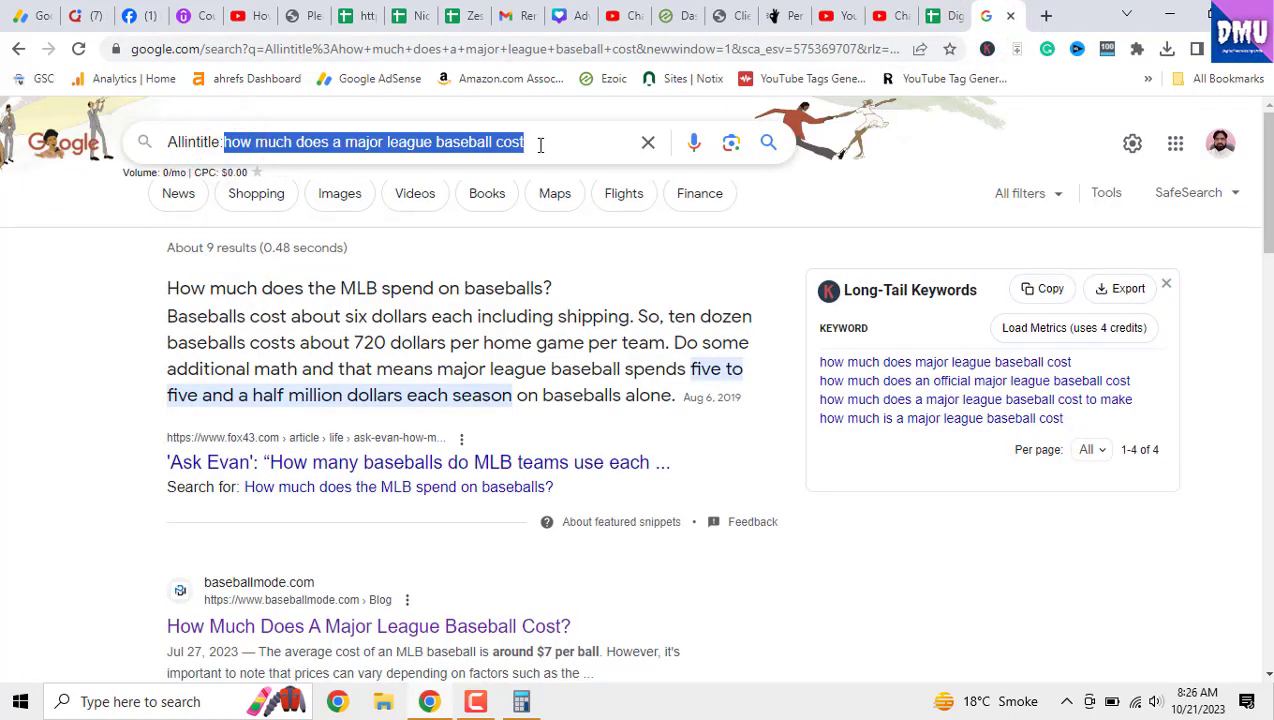
key(ctrl+v)
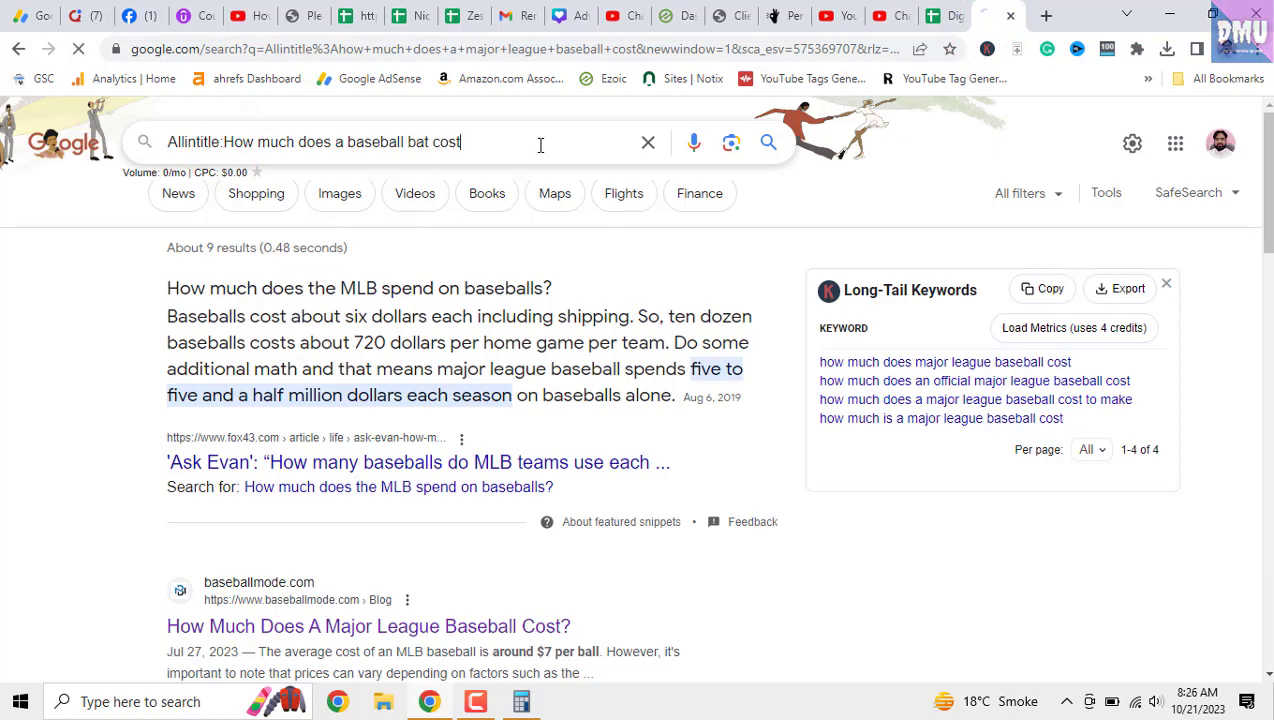
key(Return)
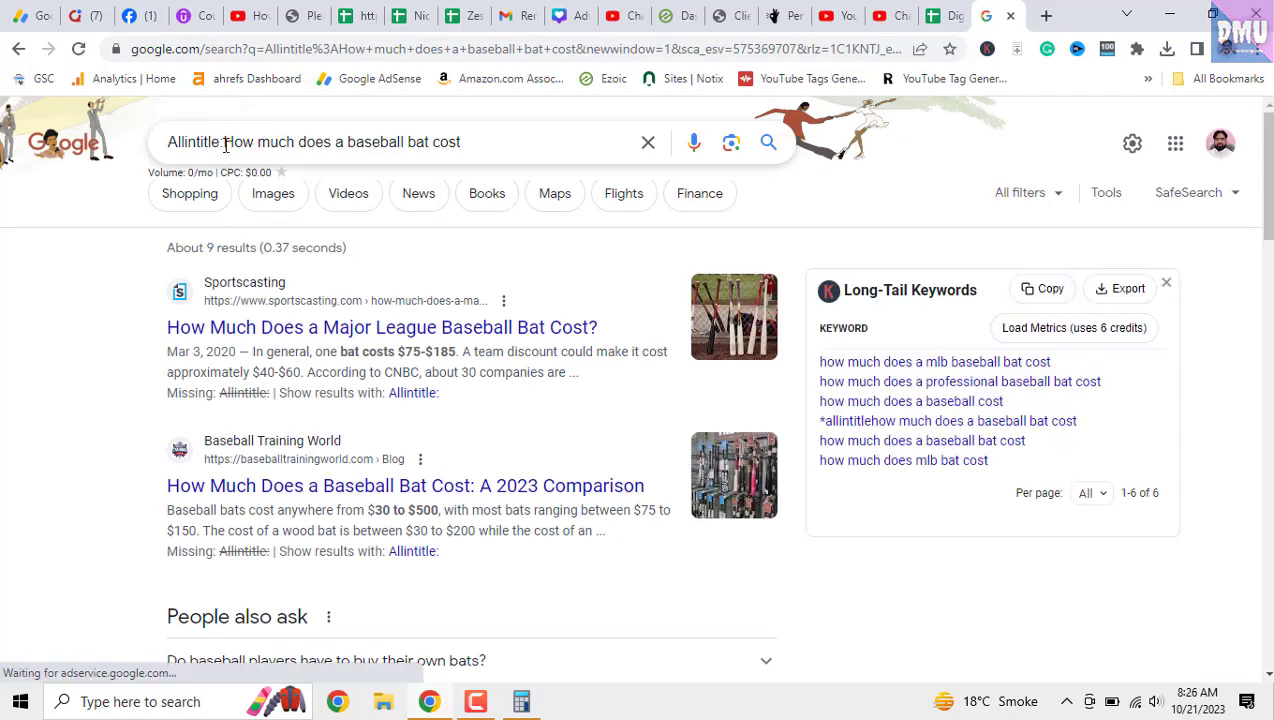
Step: Remove the "Allintitle:" prefix from the Google query and search for "How much does a baseball bat cost"
drag(224, 143, 152, 150)
key(BackSpace)
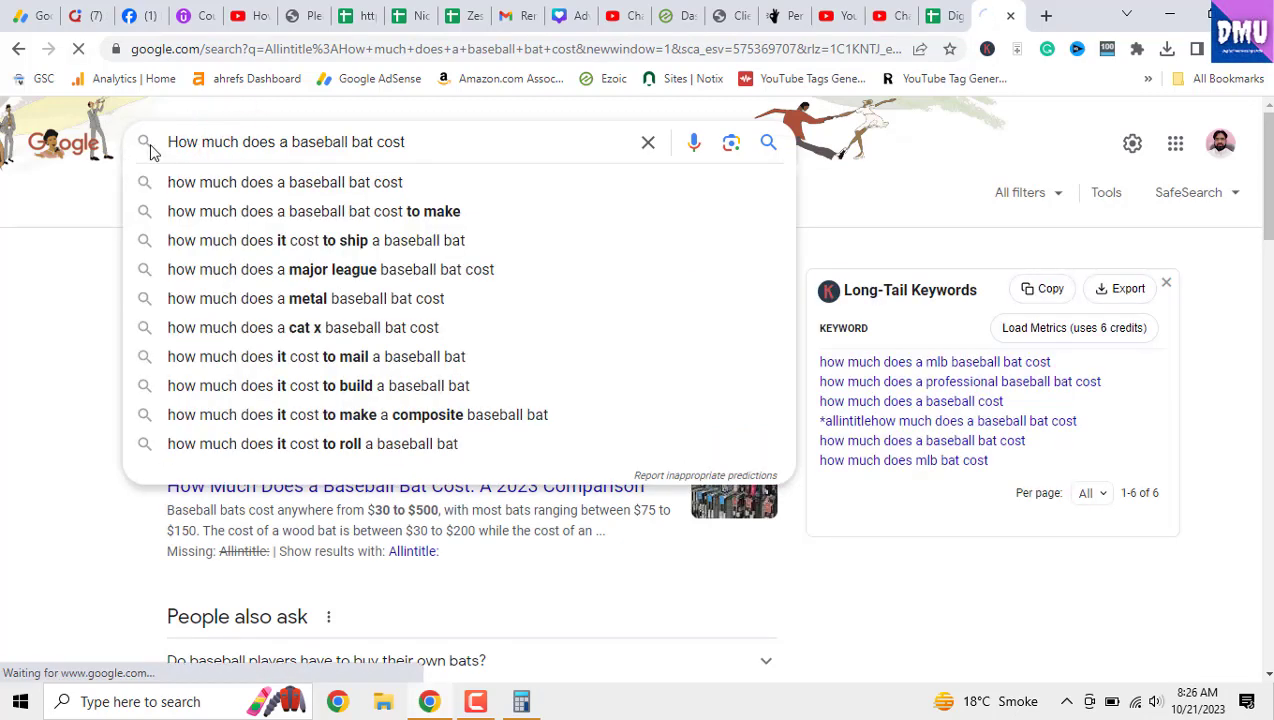
key(Return)
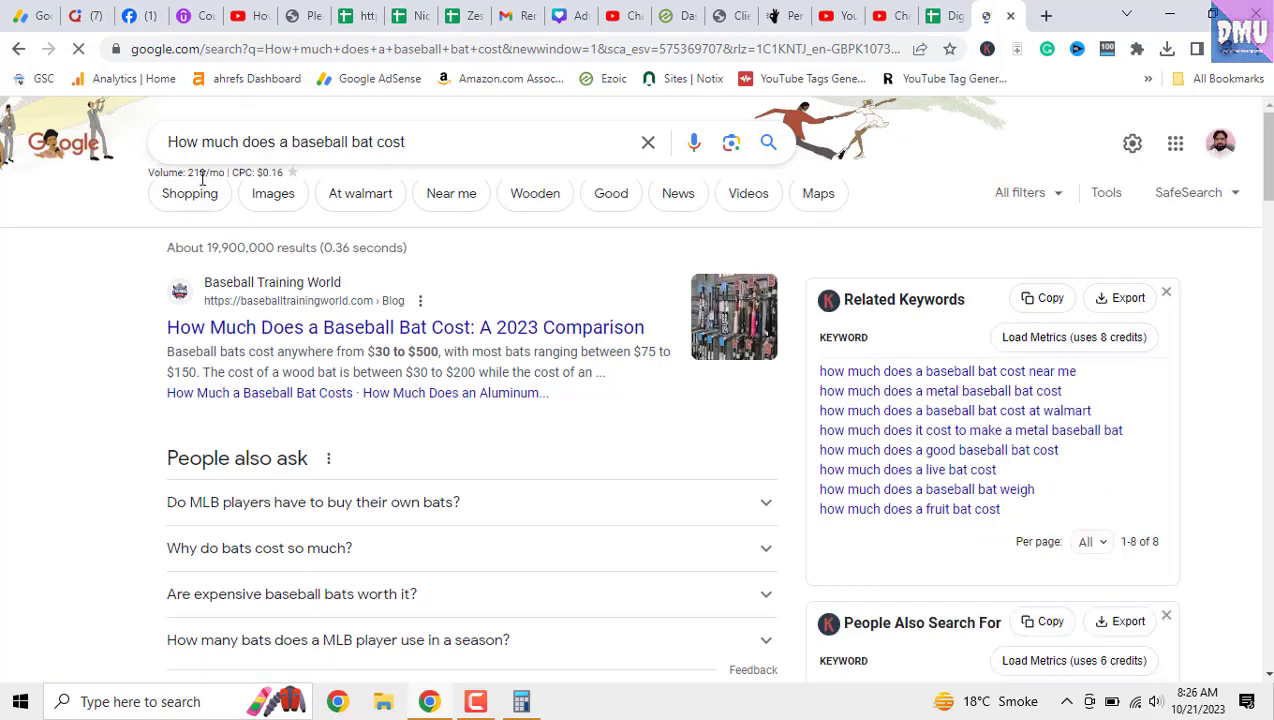
Step: Return to the keyword sheet and enter 210 as the search volume for the baseball bat keyword in C3
click(933, 15)
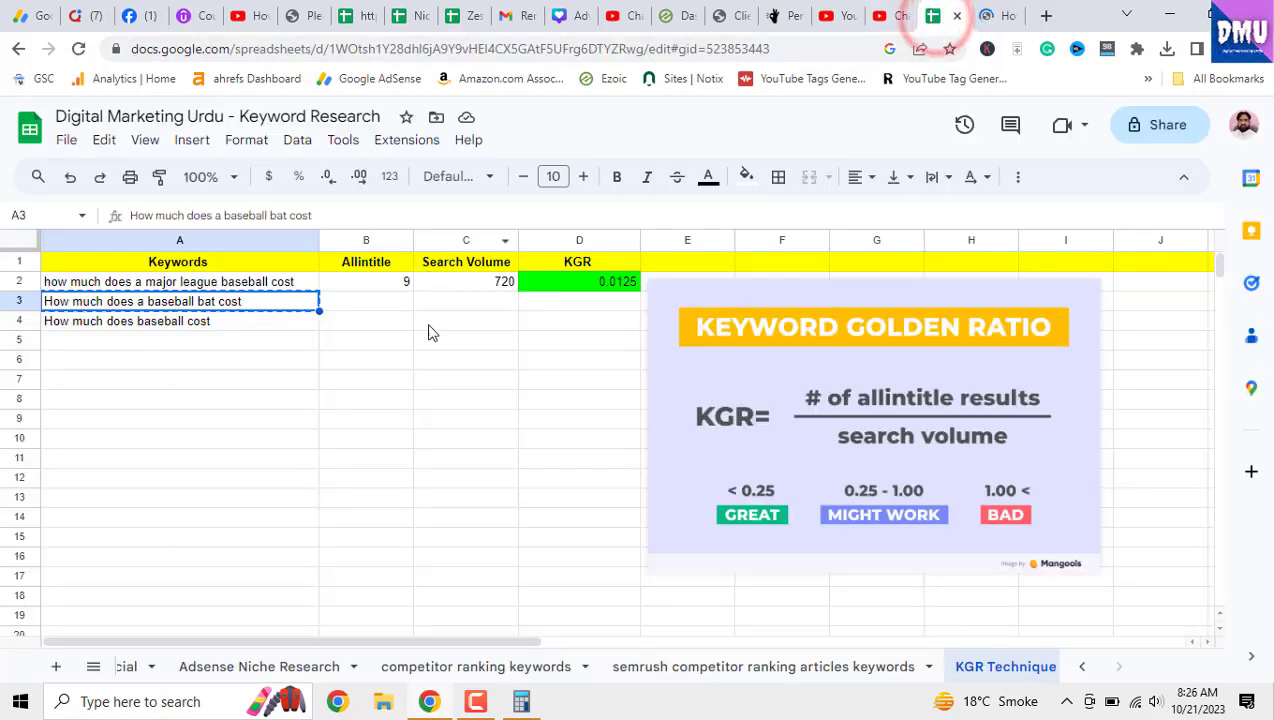
click(463, 312)
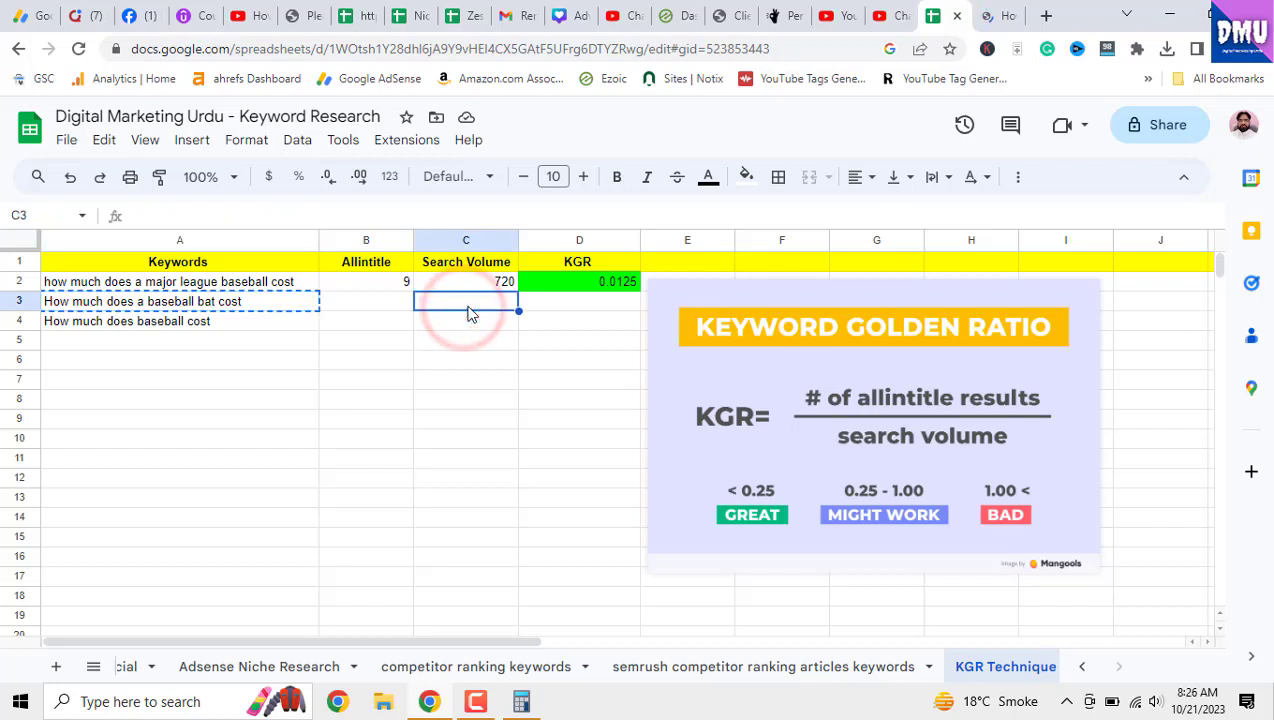
text(210)
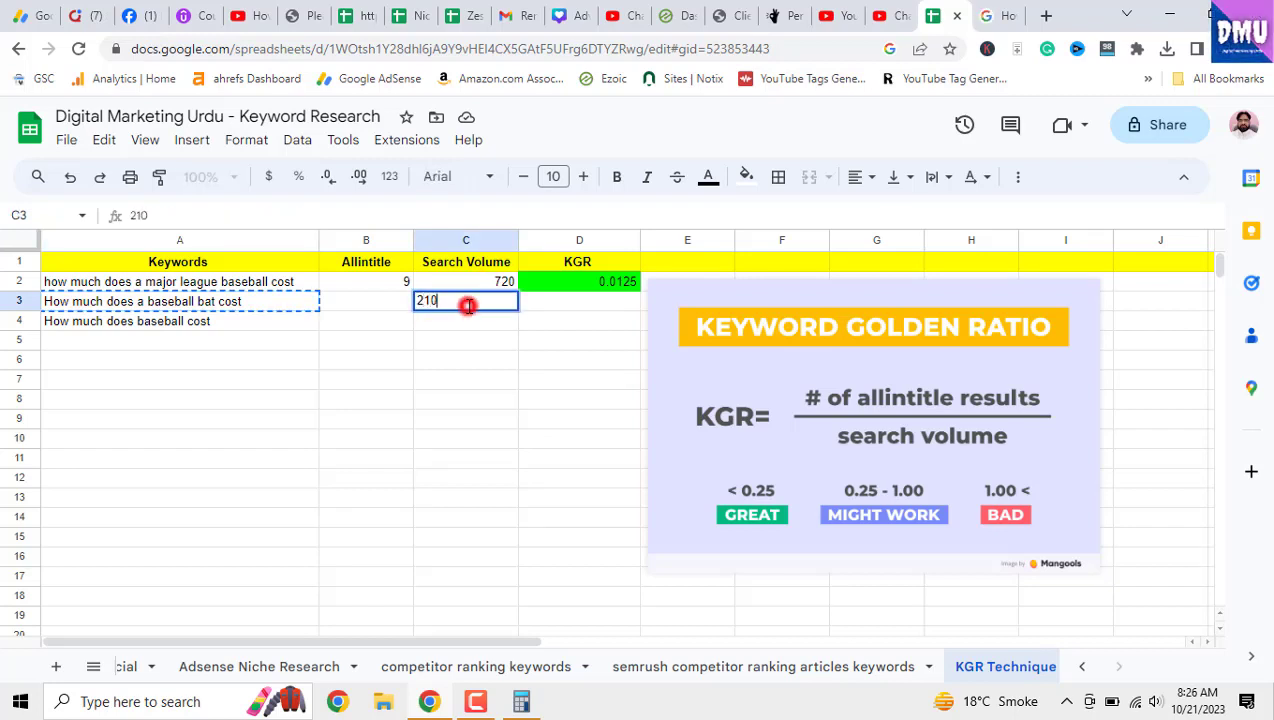
click(463, 322)
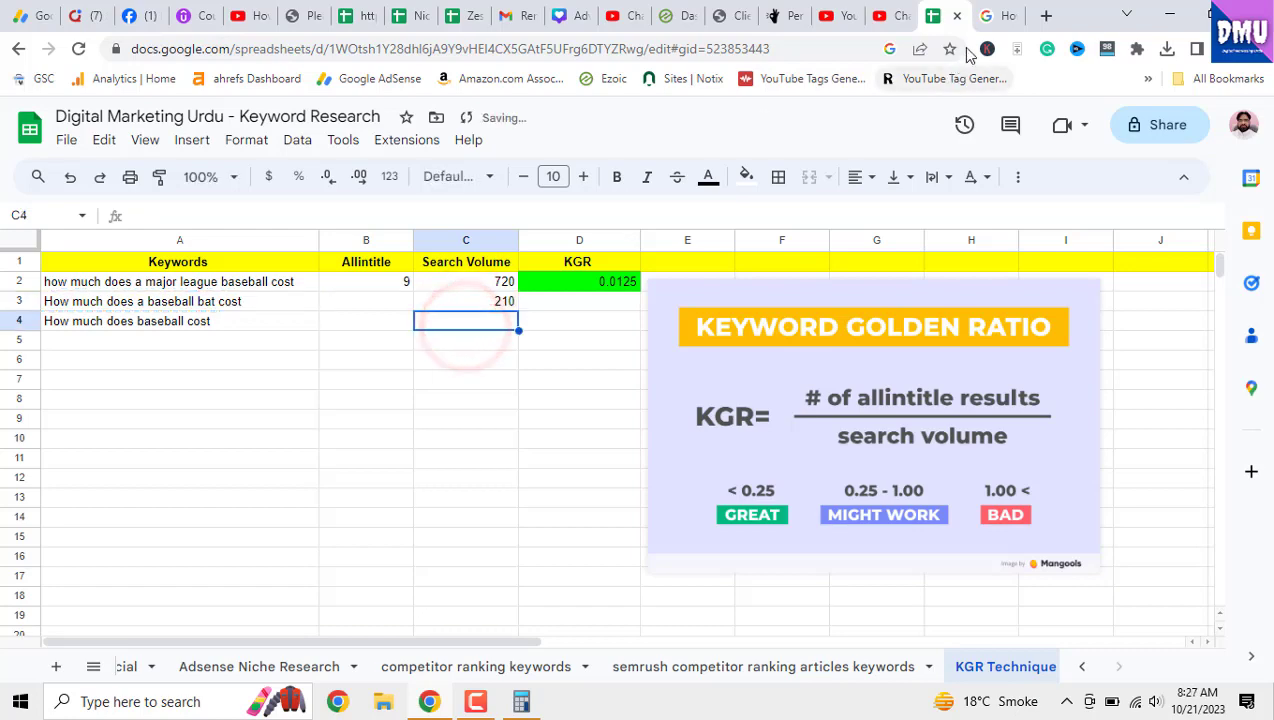
Step: Add the "allintitle:" prefix to the Google query "How much does a baseball bat cost" and run the search
click(1000, 15)
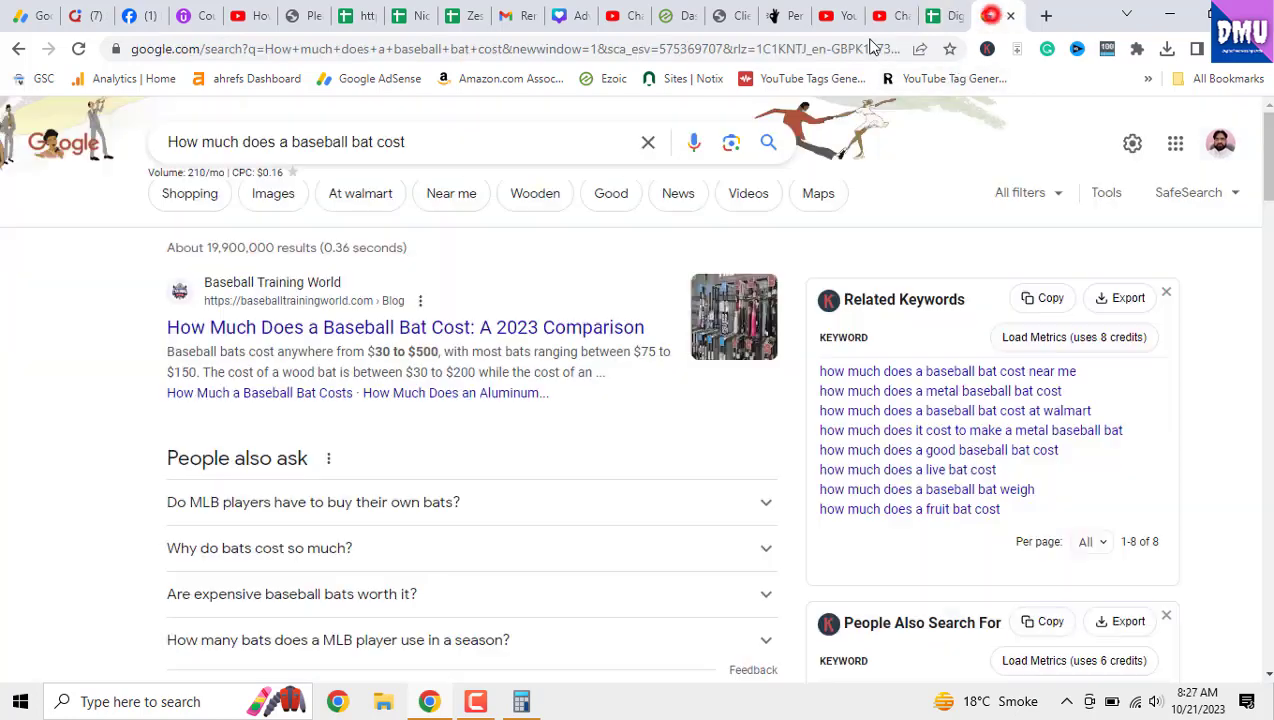
click(169, 141)
text(a)
text(lumi)
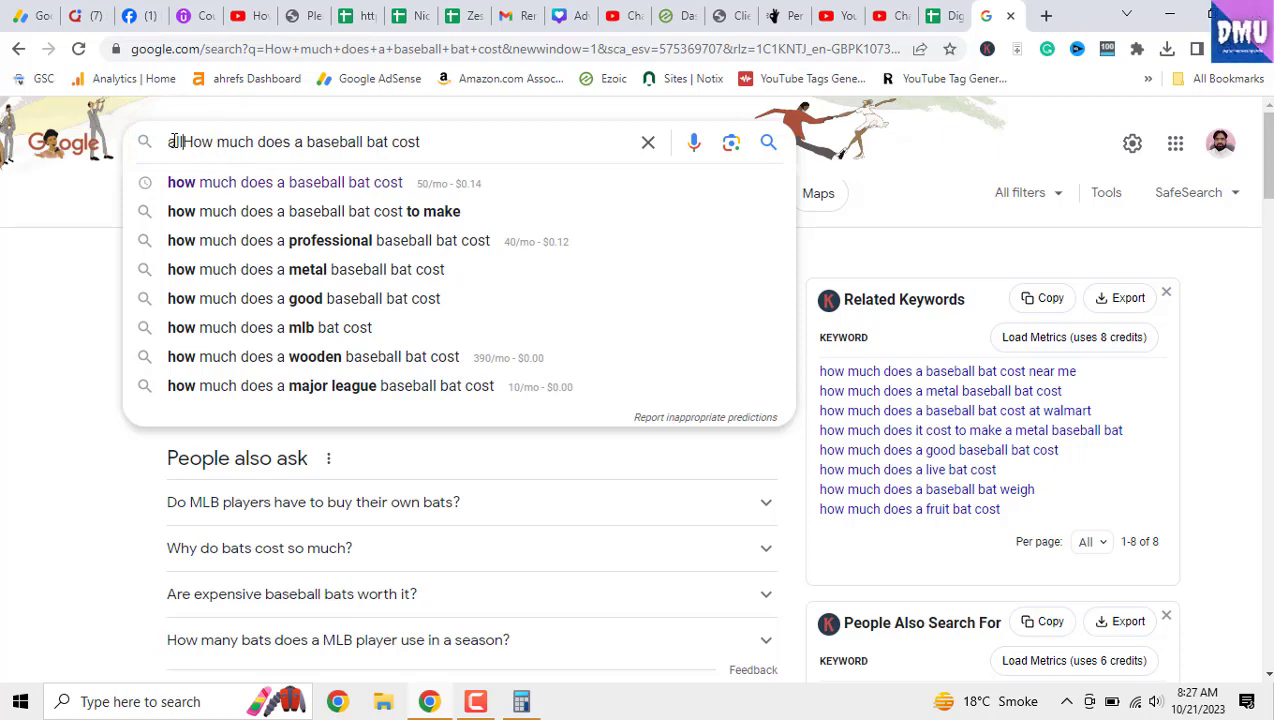
text(t)
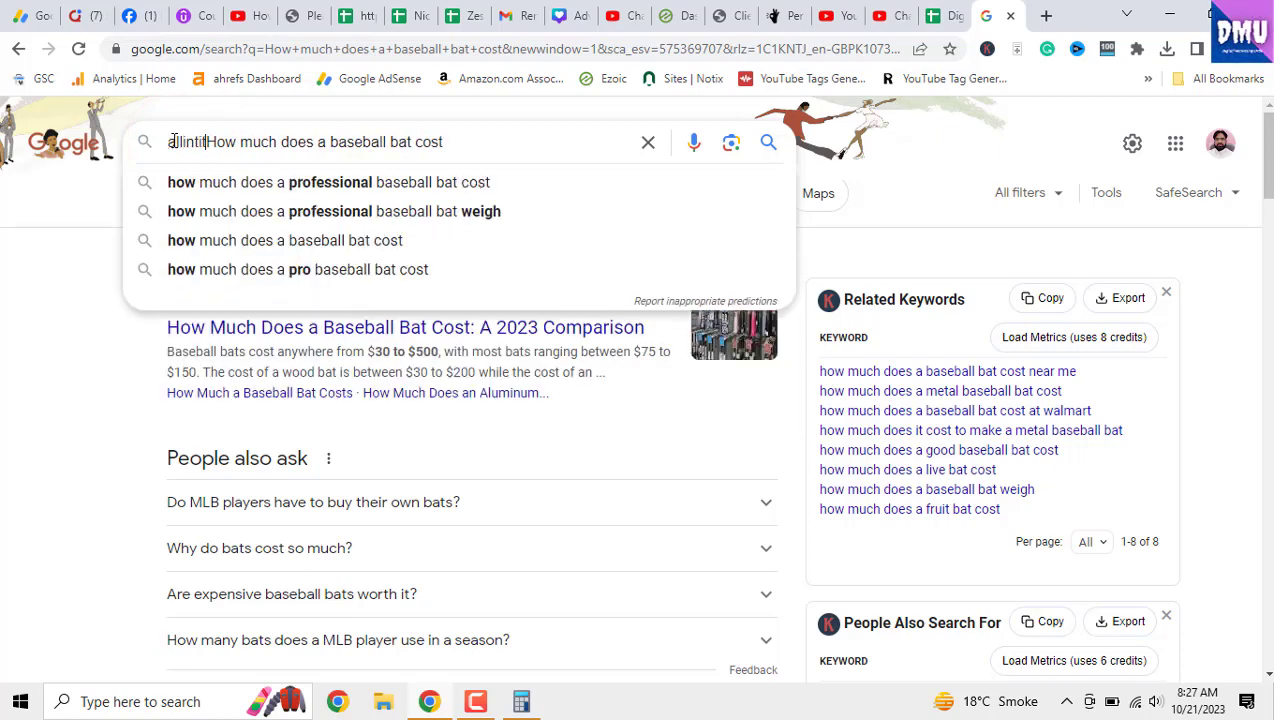
text(le:)
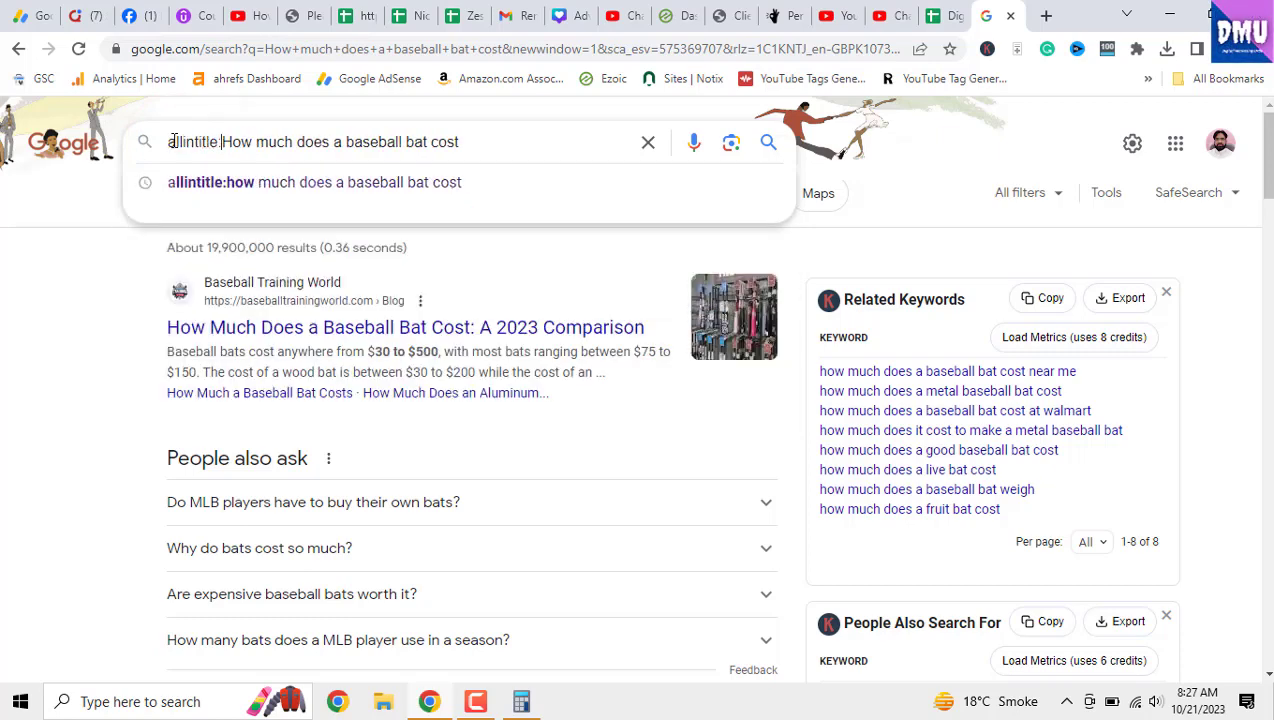
key(Return)
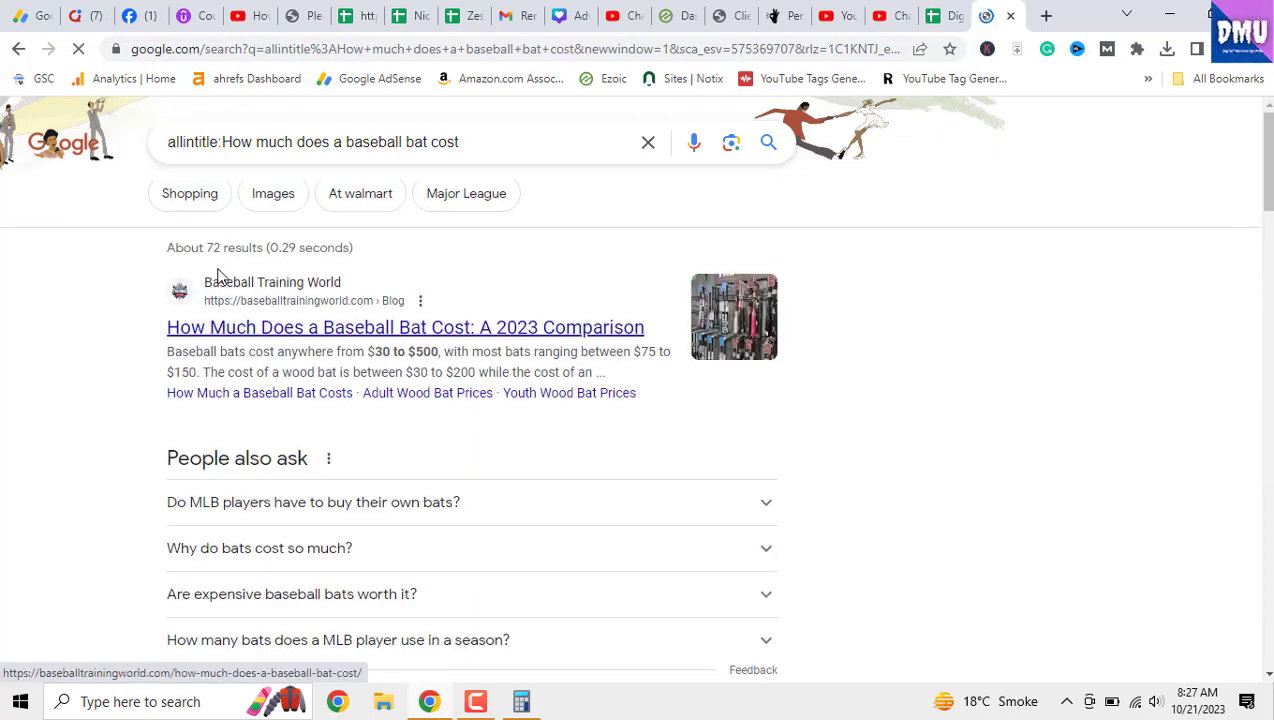
Step: Highlight the allintitle result count on Google and enter 72 in the sheet's Allintitle cell B3
drag(211, 248, 264, 250)
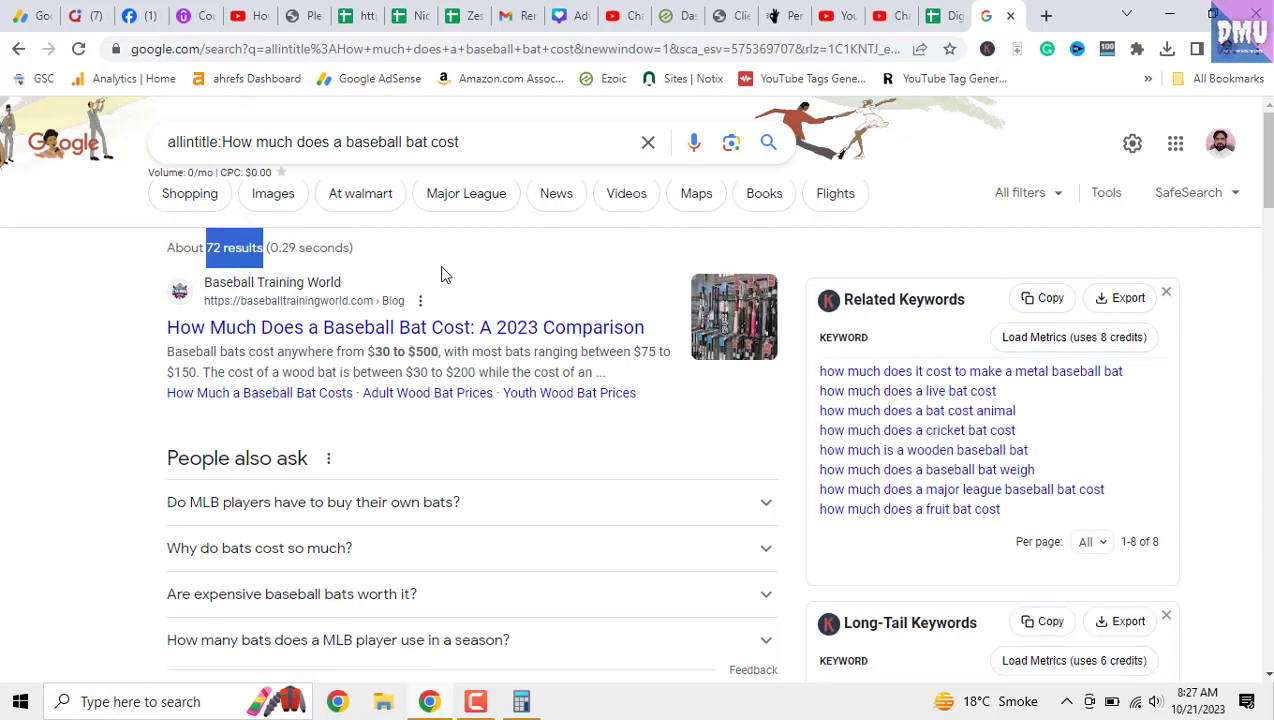
click(938, 15)
click(397, 313)
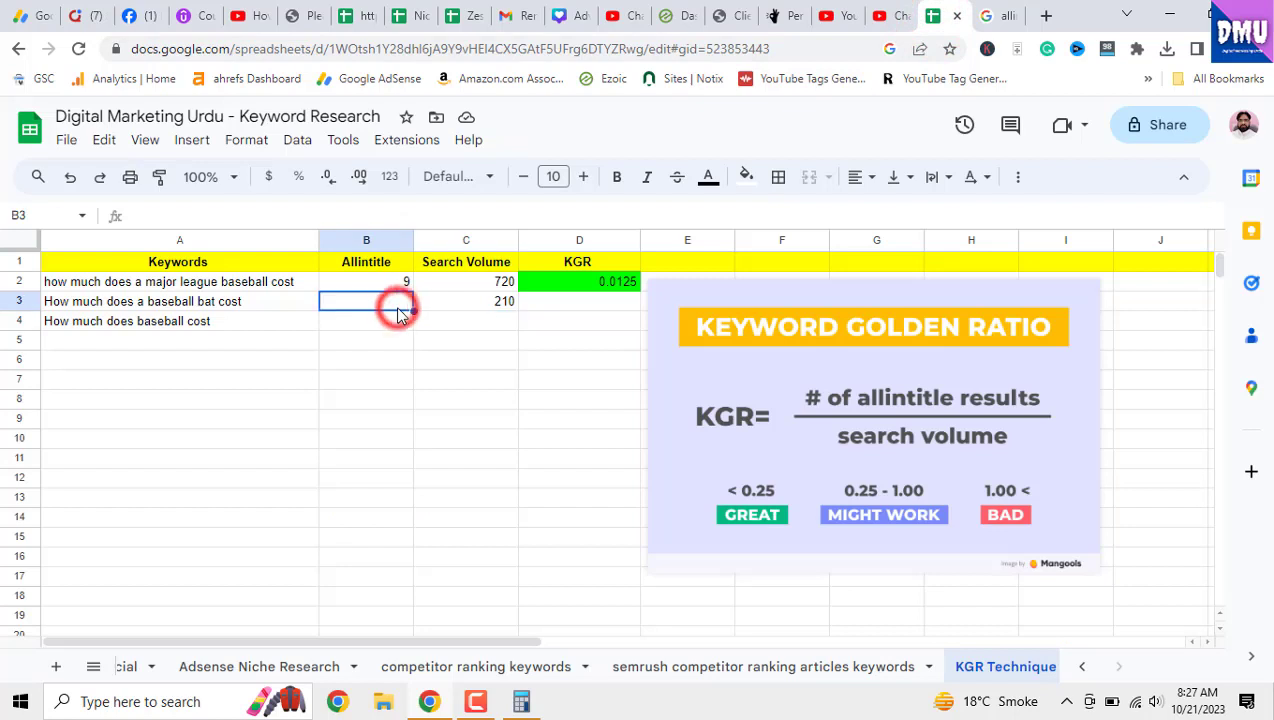
text(72)
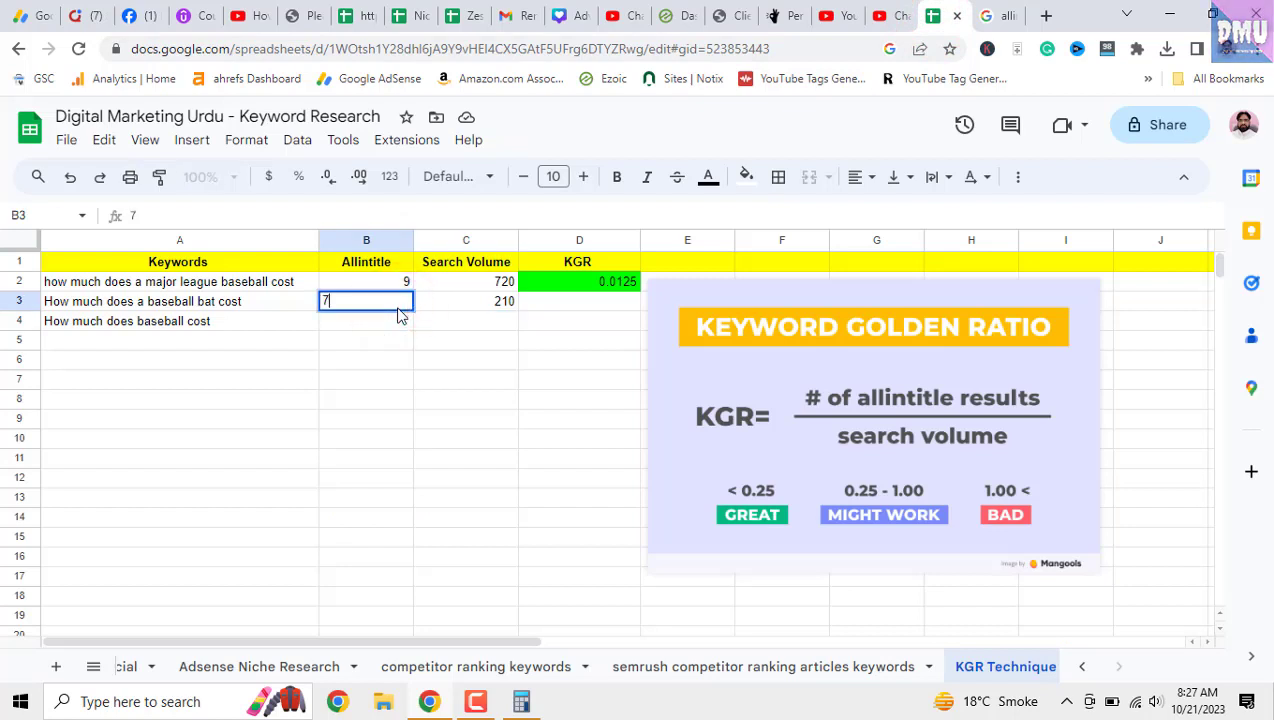
click(472, 399)
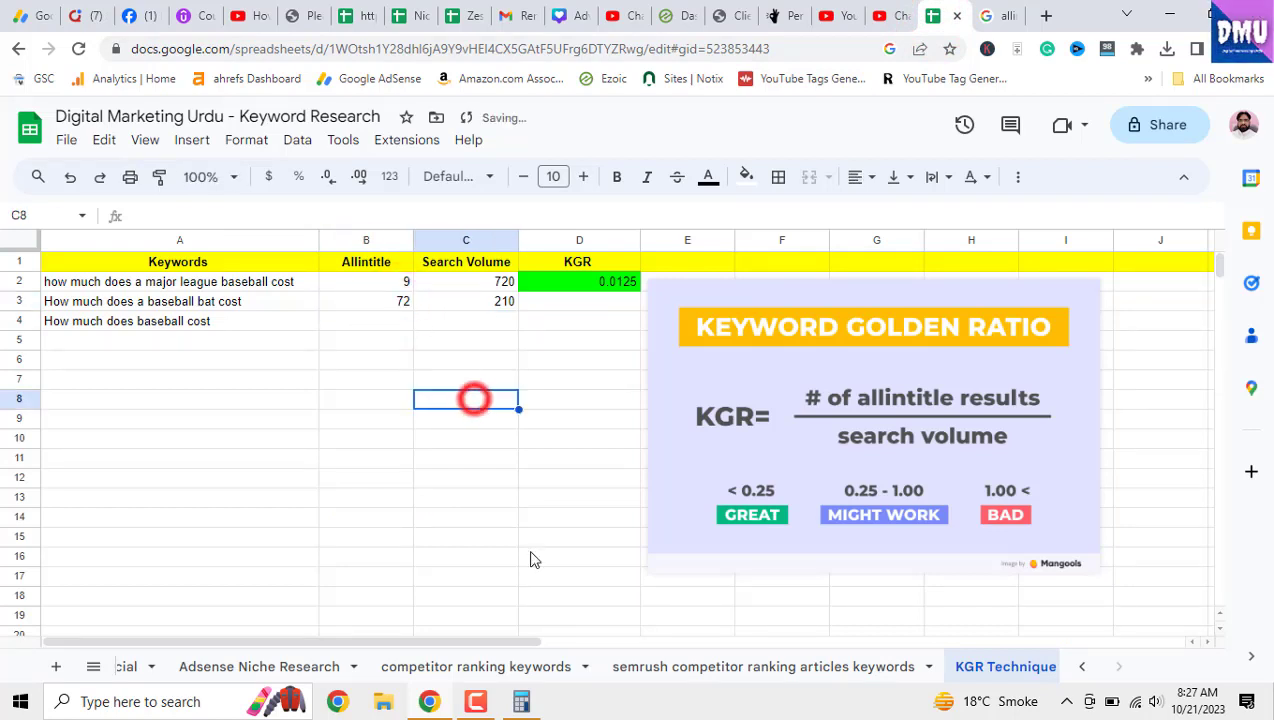
Step: Switch to the Windows Calculator, clear the previous result, and divide the allintitle count 72 by the search volume 210
click(521, 701)
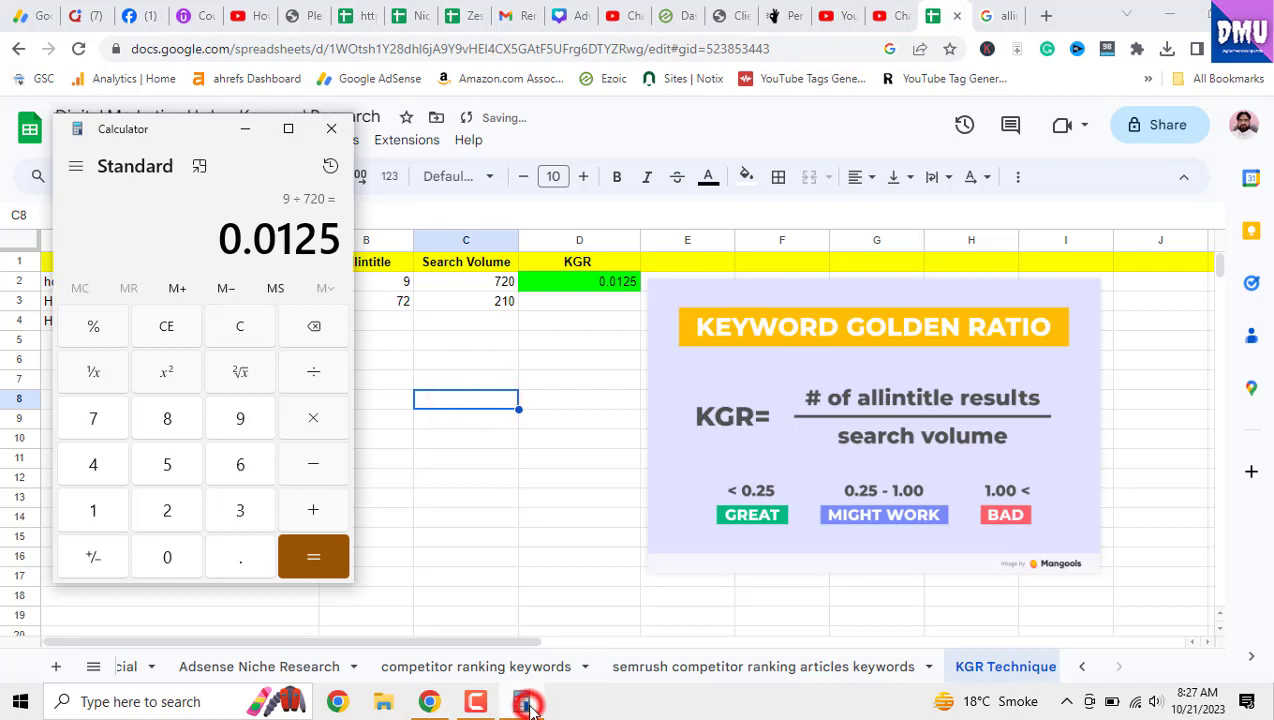
click(169, 340)
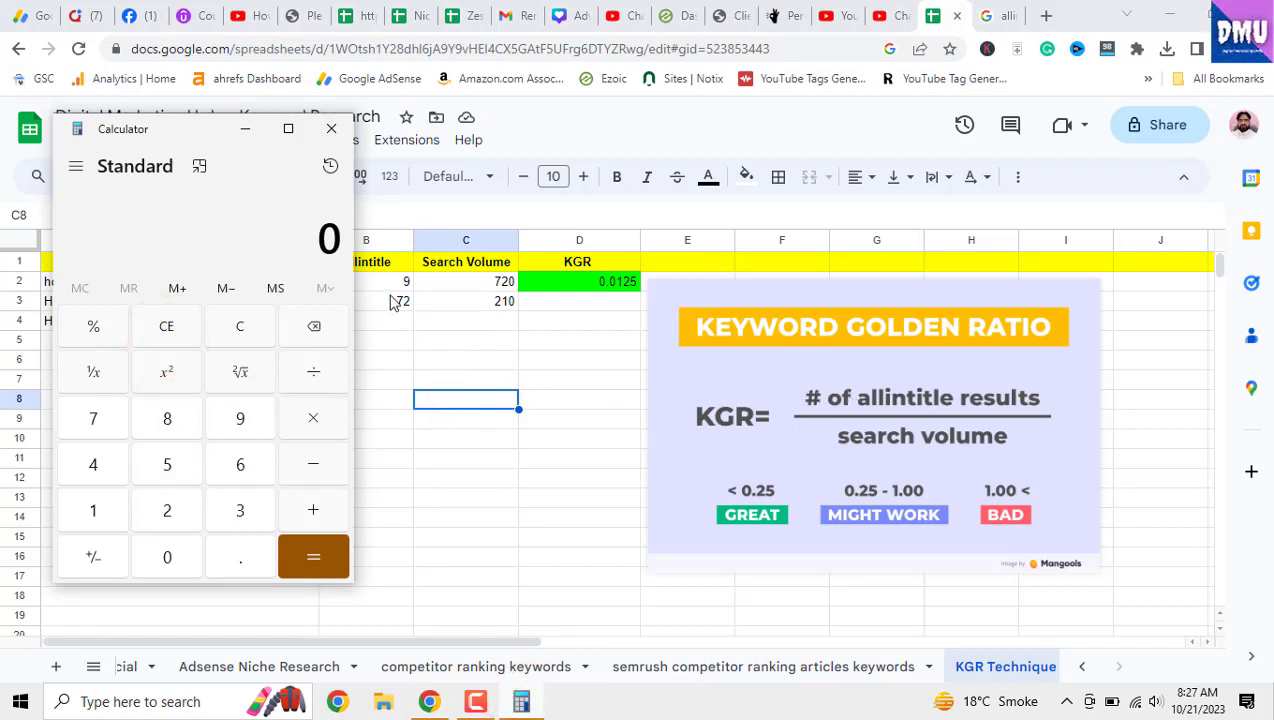
click(166, 521)
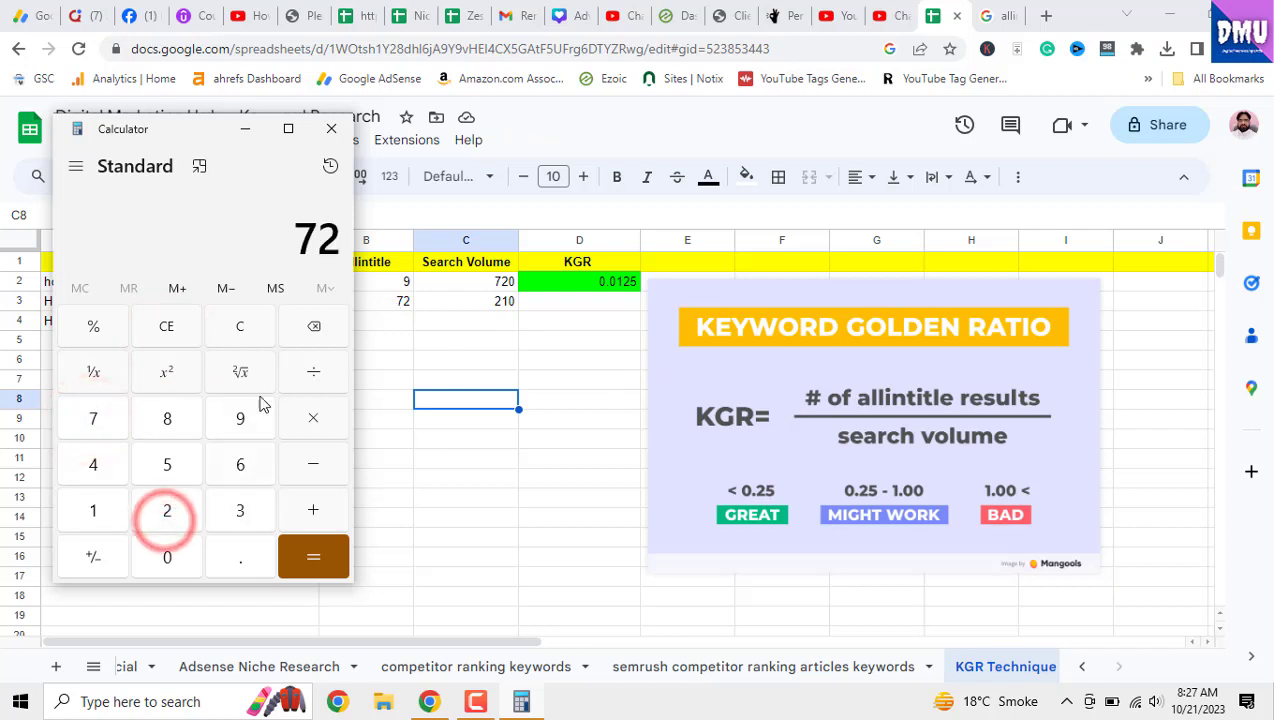
drag(204, 134, 162, 126)
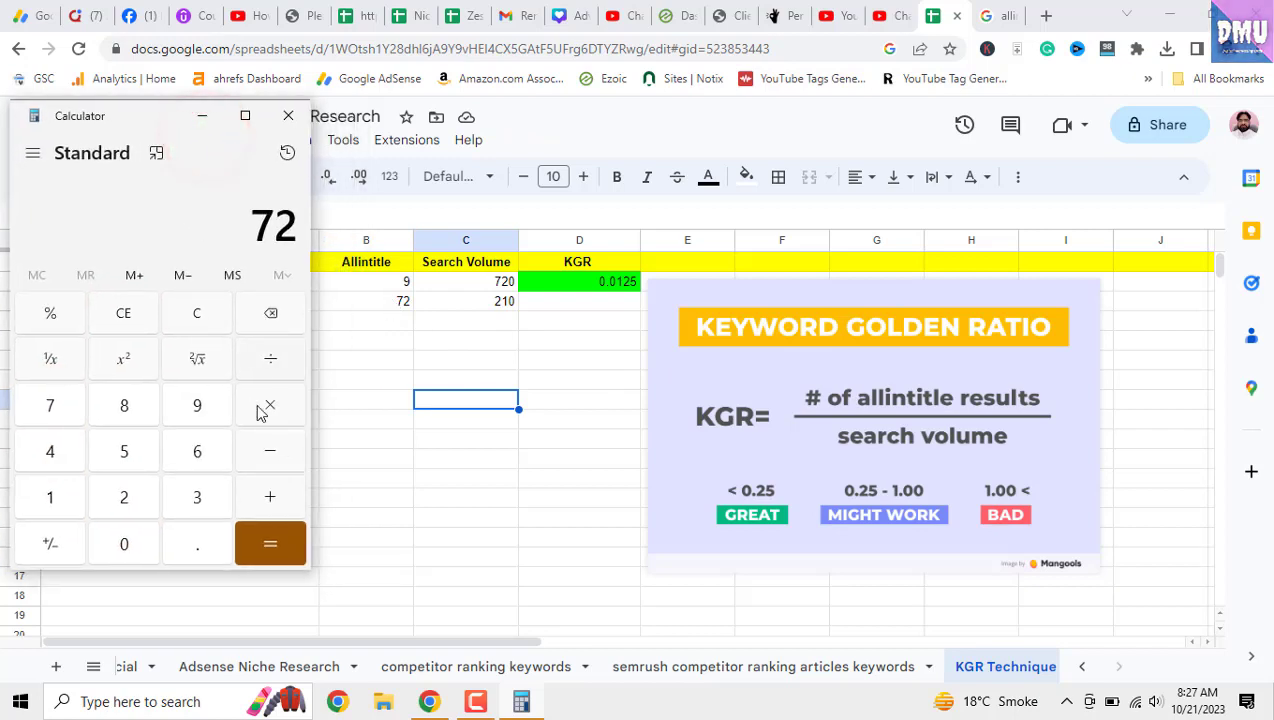
click(270, 362)
click(126, 496)
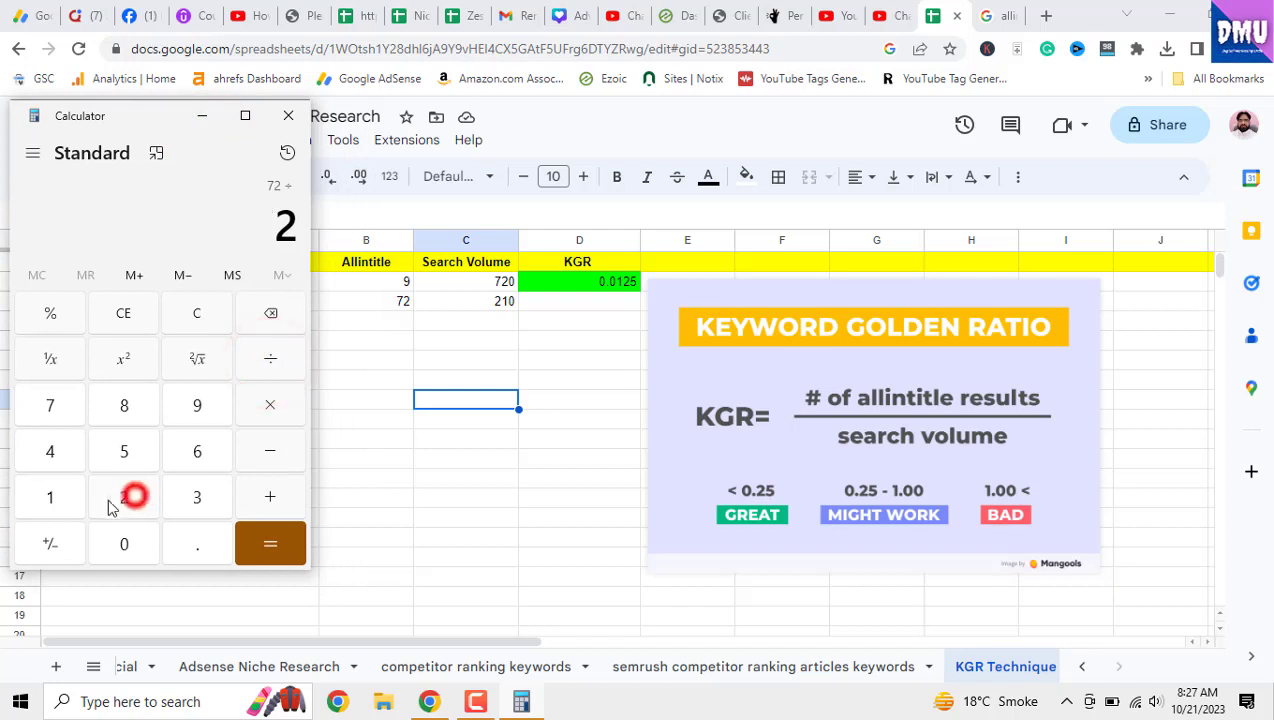
click(62, 497)
click(122, 544)
click(270, 543)
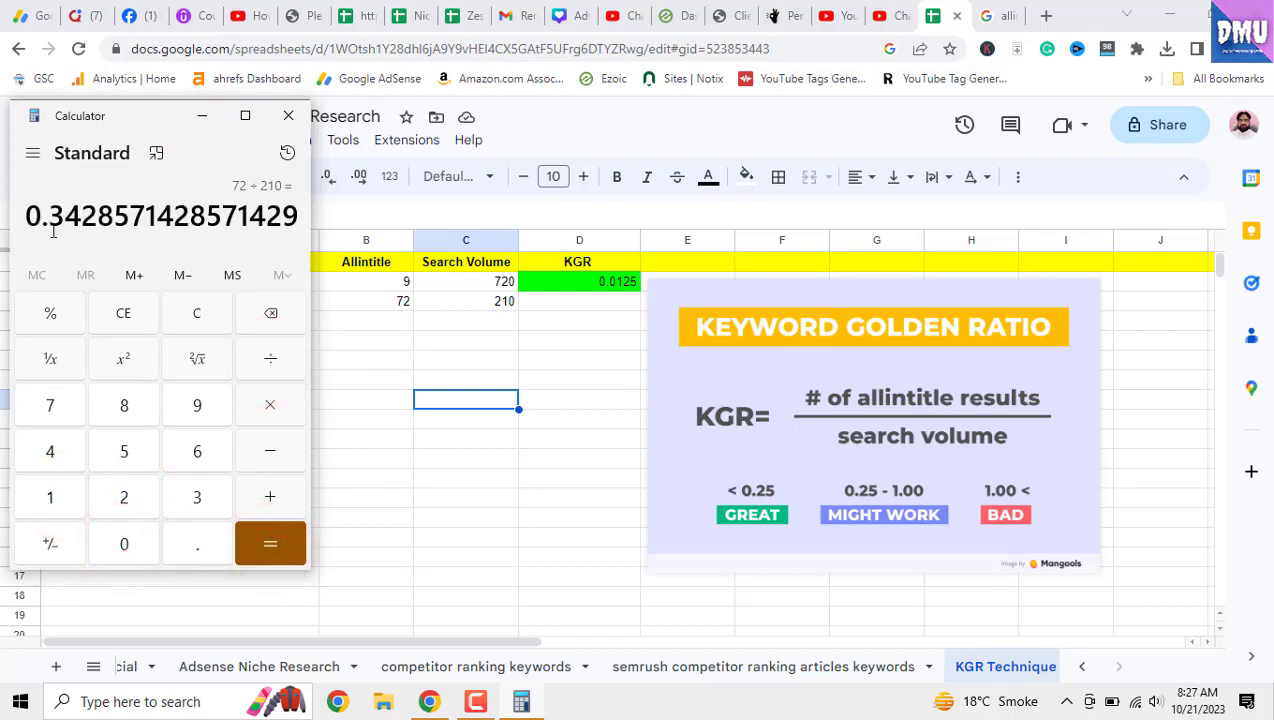
Step: Enter .34 as the KGR of the baseball bat keyword in cell D3
click(549, 308)
double_click(549, 308)
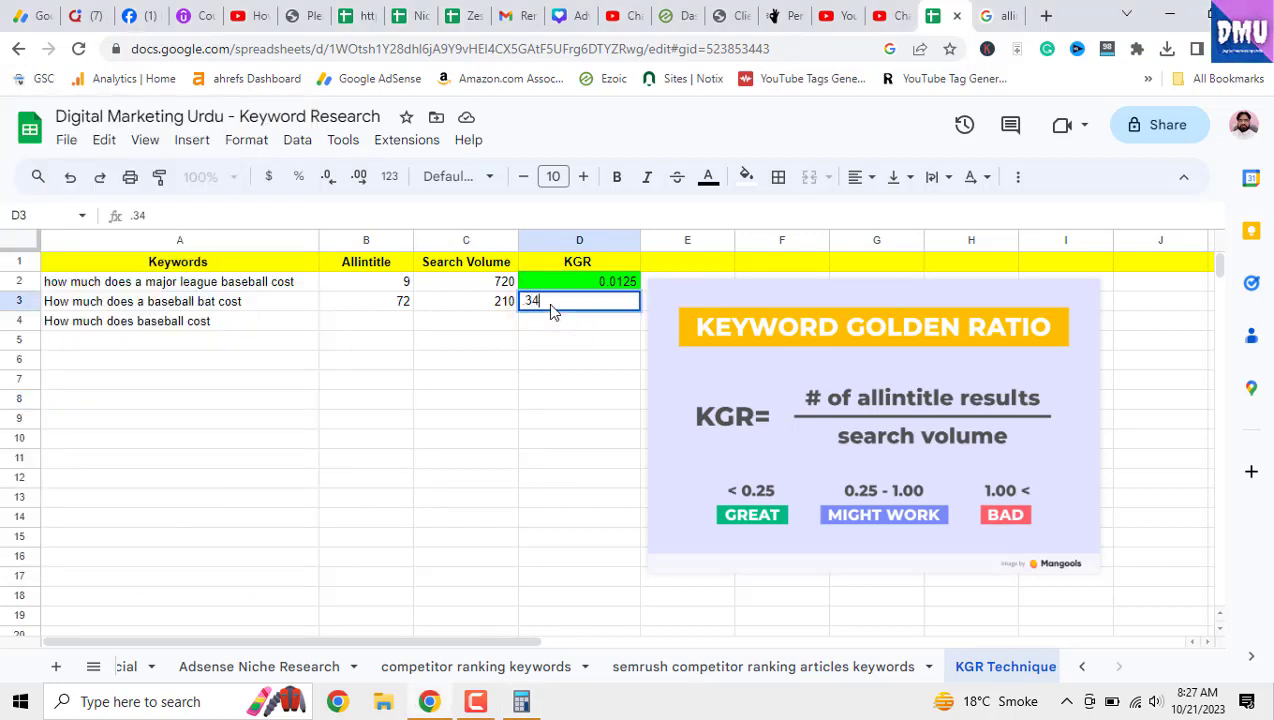
click(528, 360)
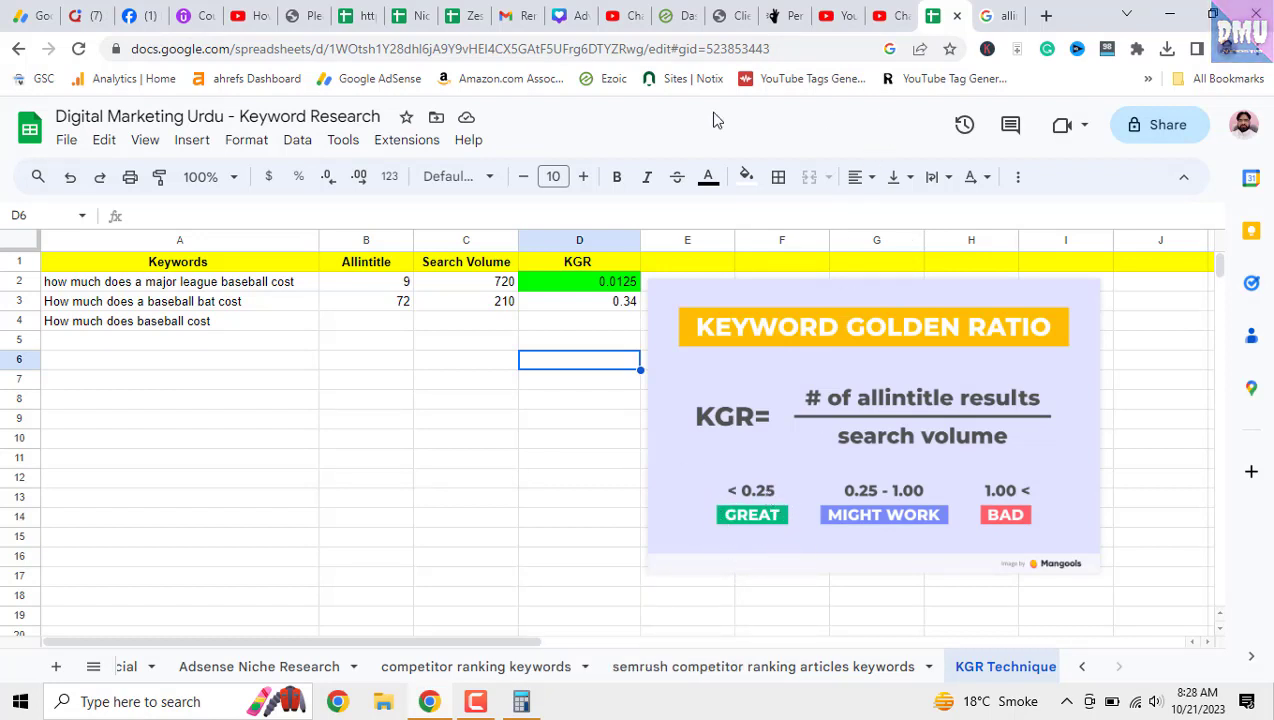
Step: Copy the keyword "How much does baseball cost" from A4, replace the whole Google query with it, and run the search
right_click(284, 323)
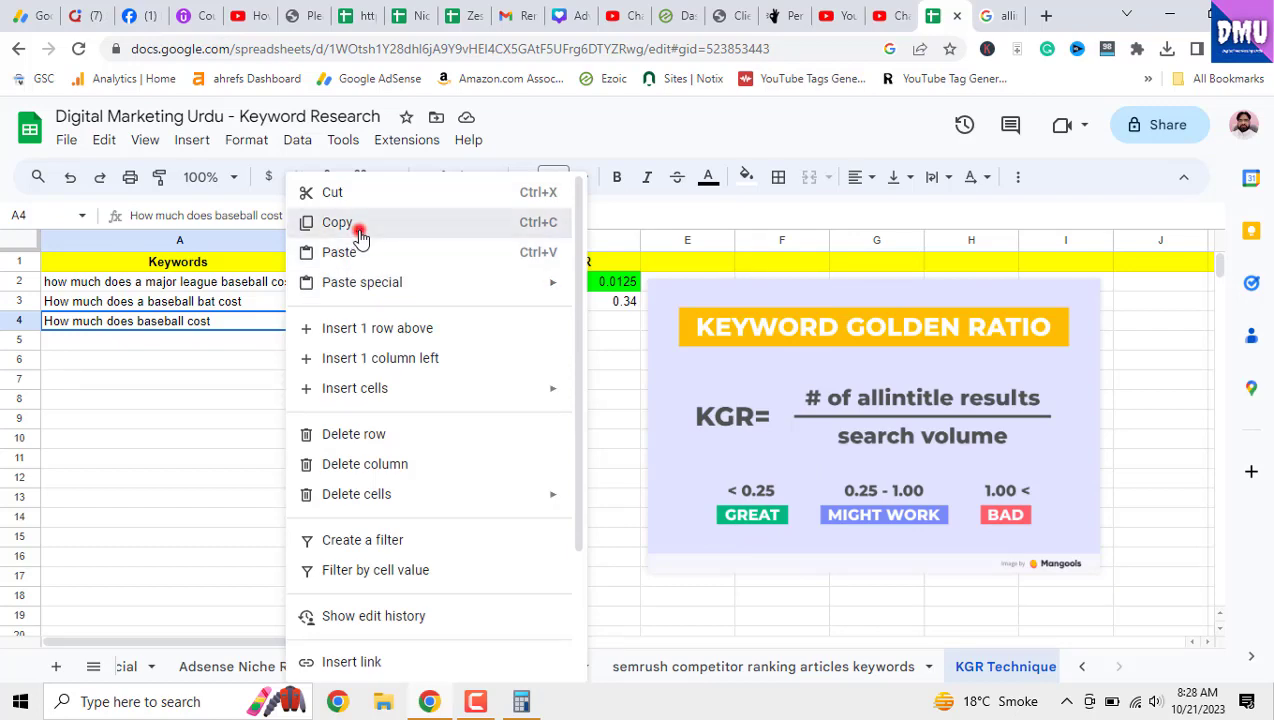
click(361, 224)
click(996, 15)
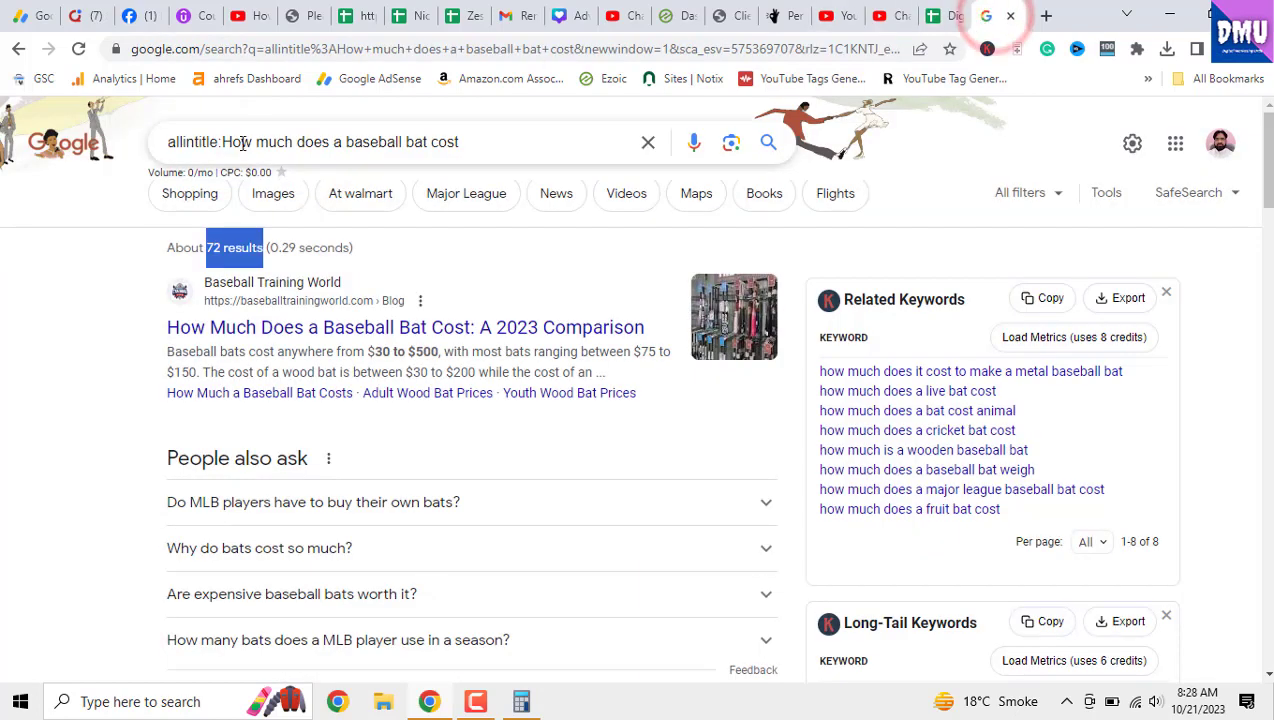
drag(498, 150, 156, 161)
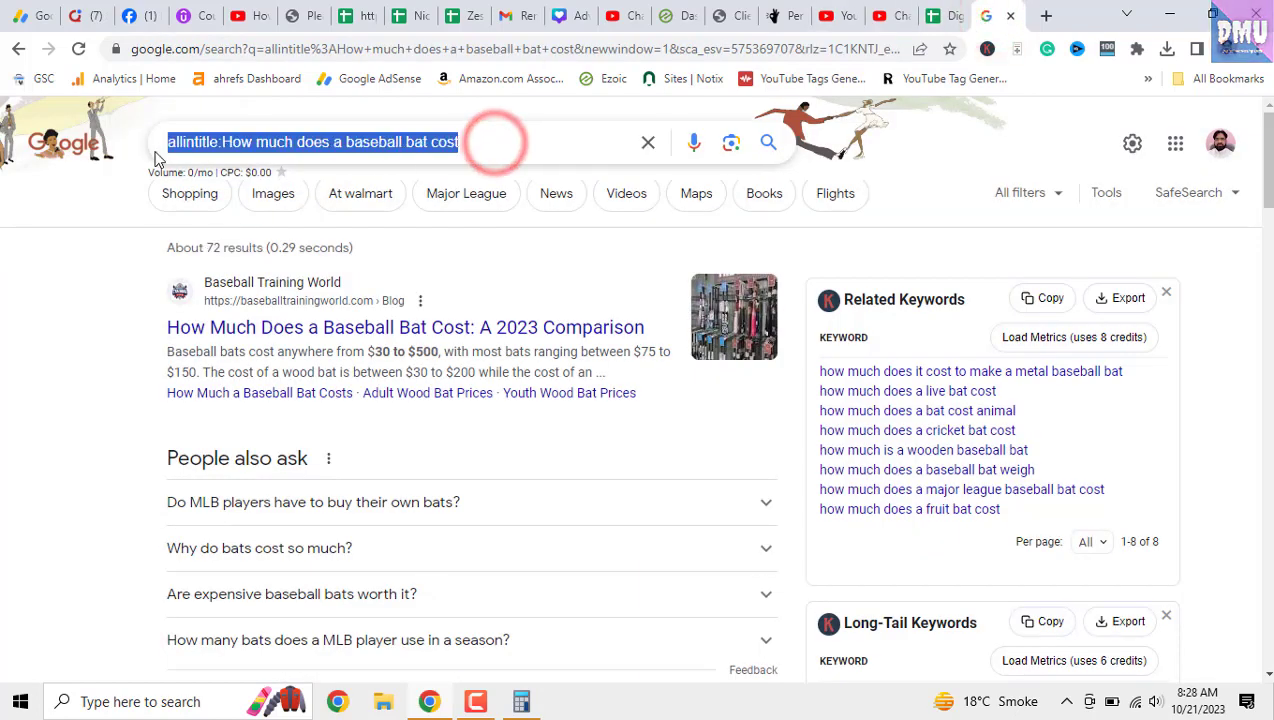
key(ctrl+v)
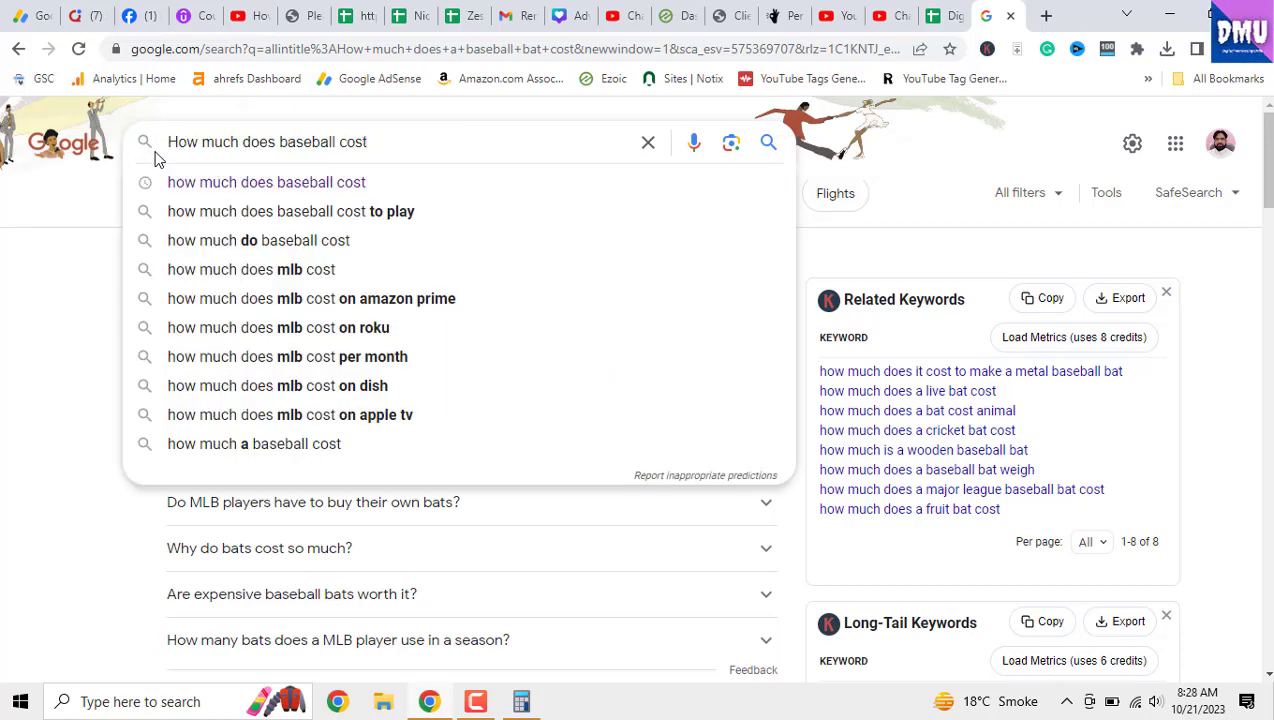
key(Return)
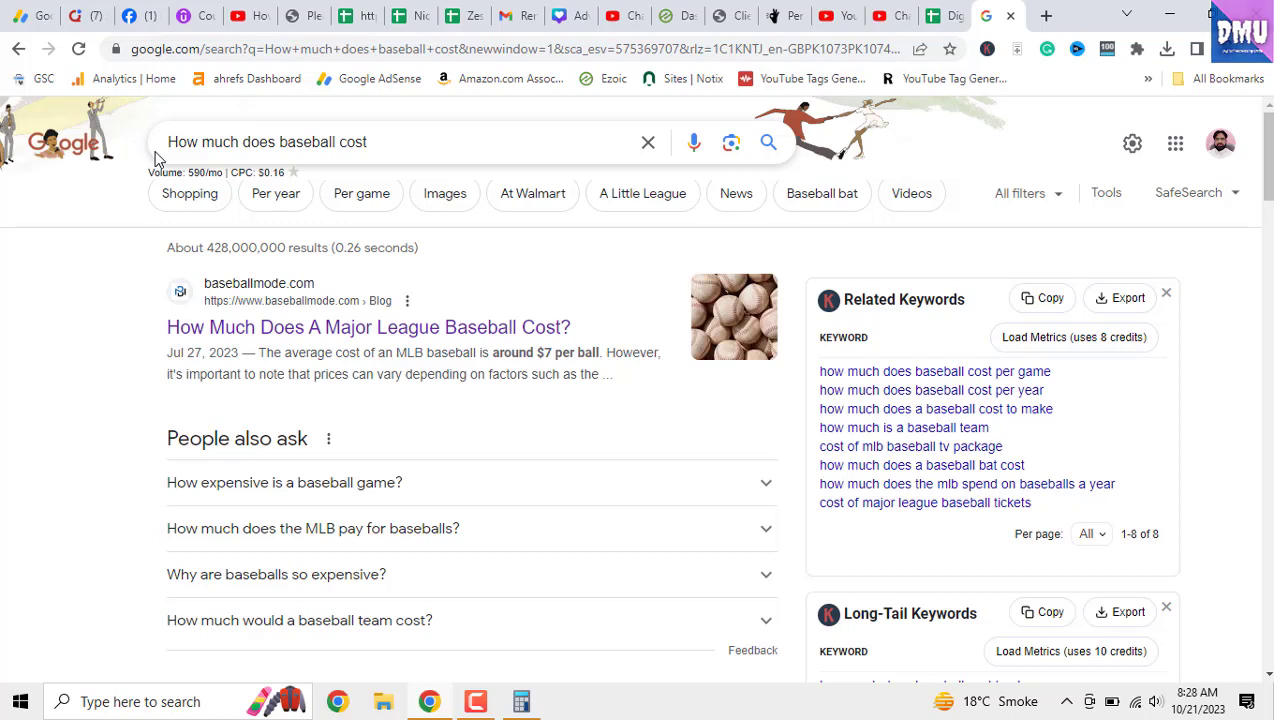
click(452, 144)
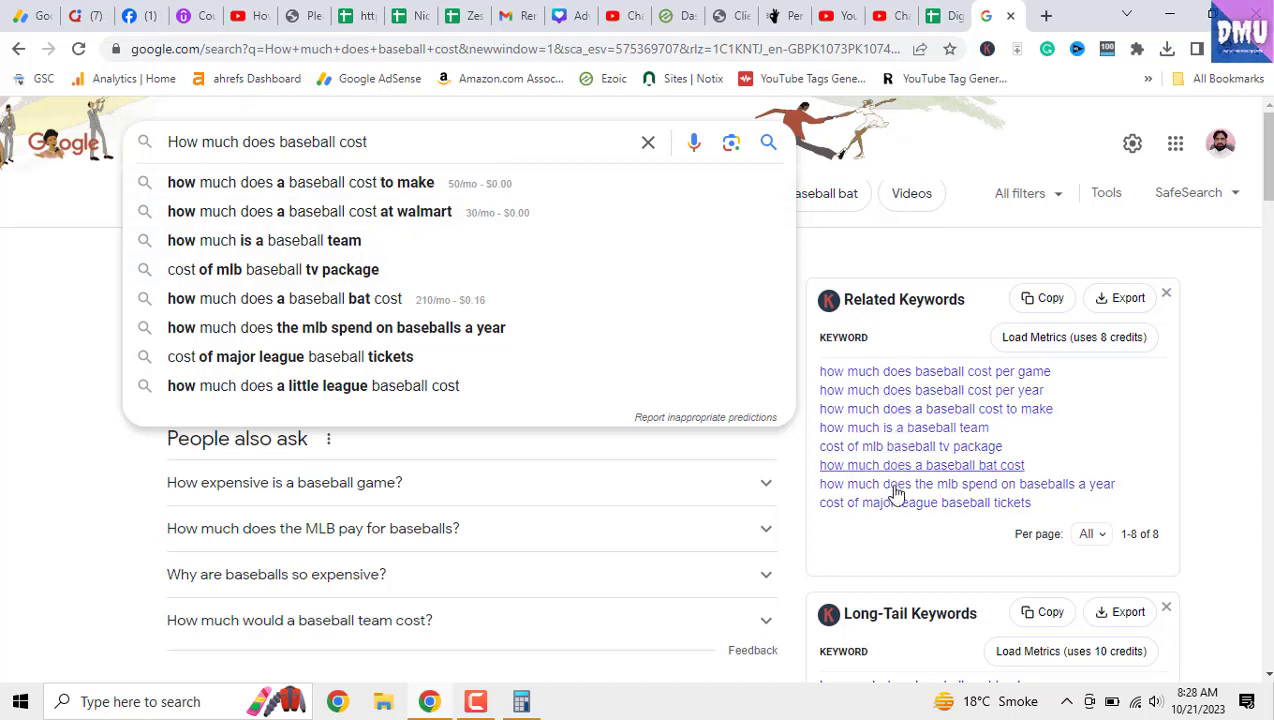
click(912, 253)
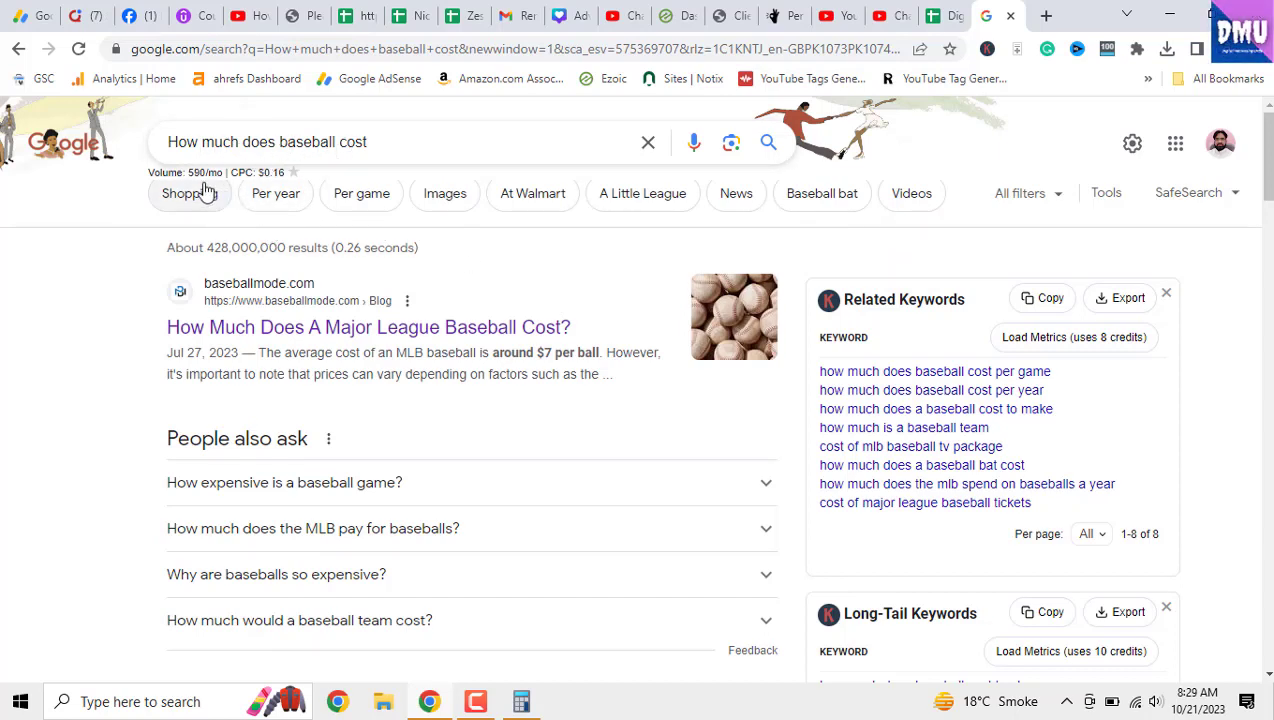
Step: Go back to the keyword sheet and enter 590 as the search volume in C4
click(940, 16)
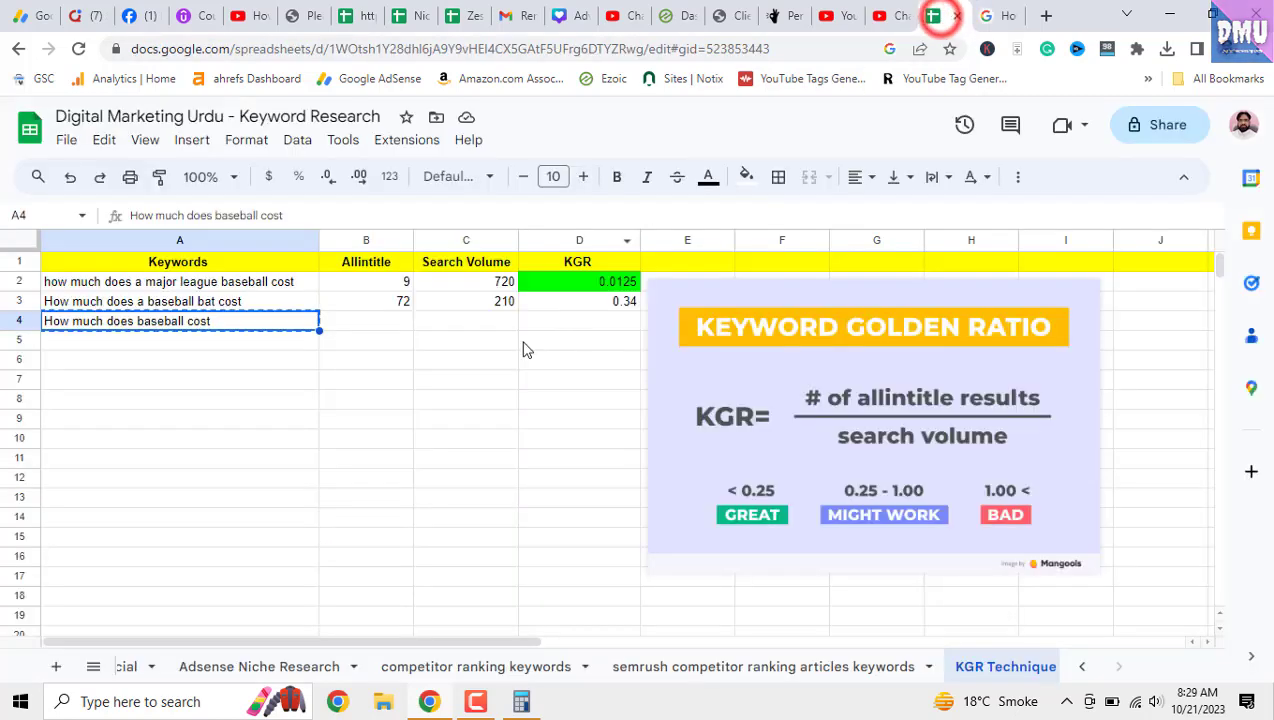
click(458, 324)
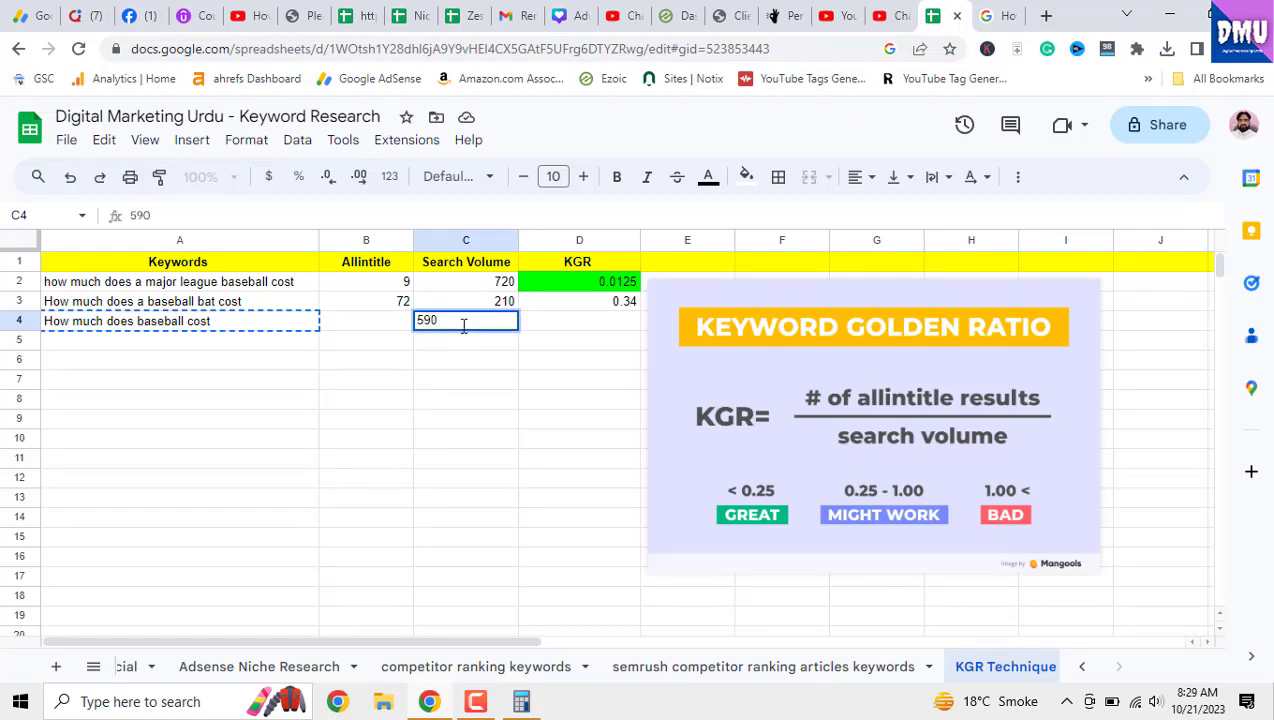
text(590)
click(390, 321)
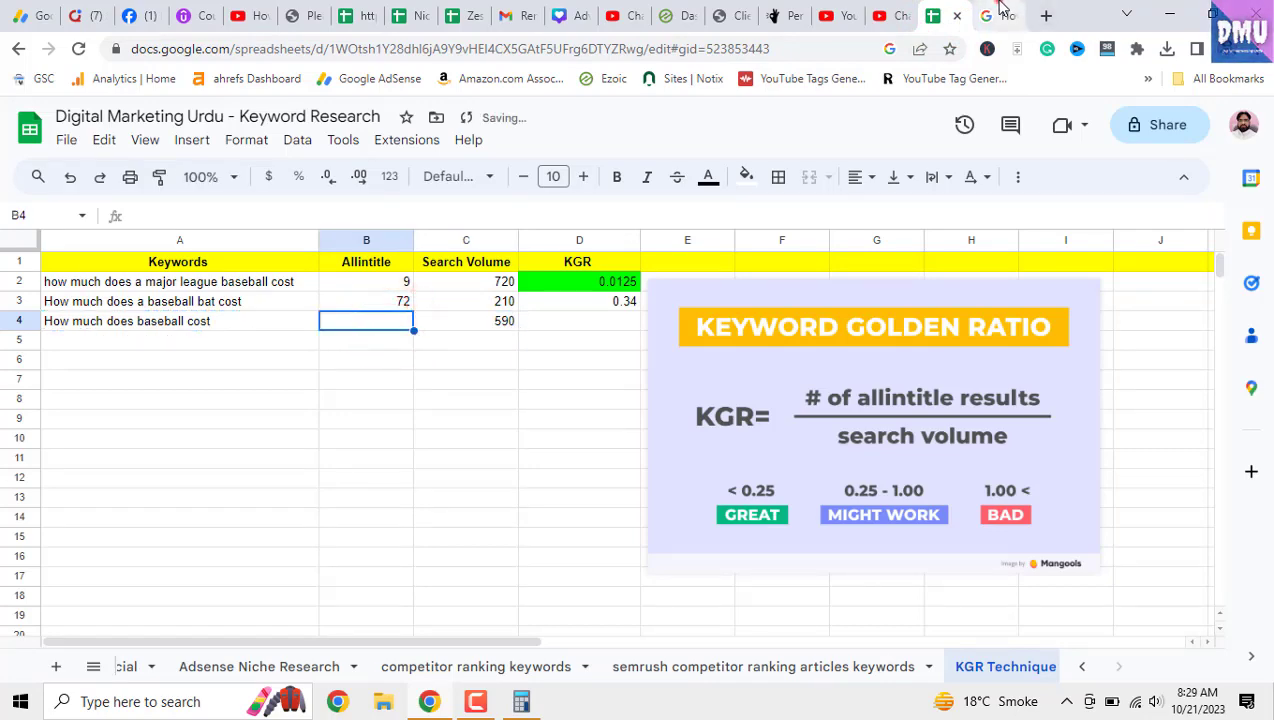
Step: Go back to the Google results, prefix the query "How much does baseball cost" with allintitle: and run the search
click(1000, 14)
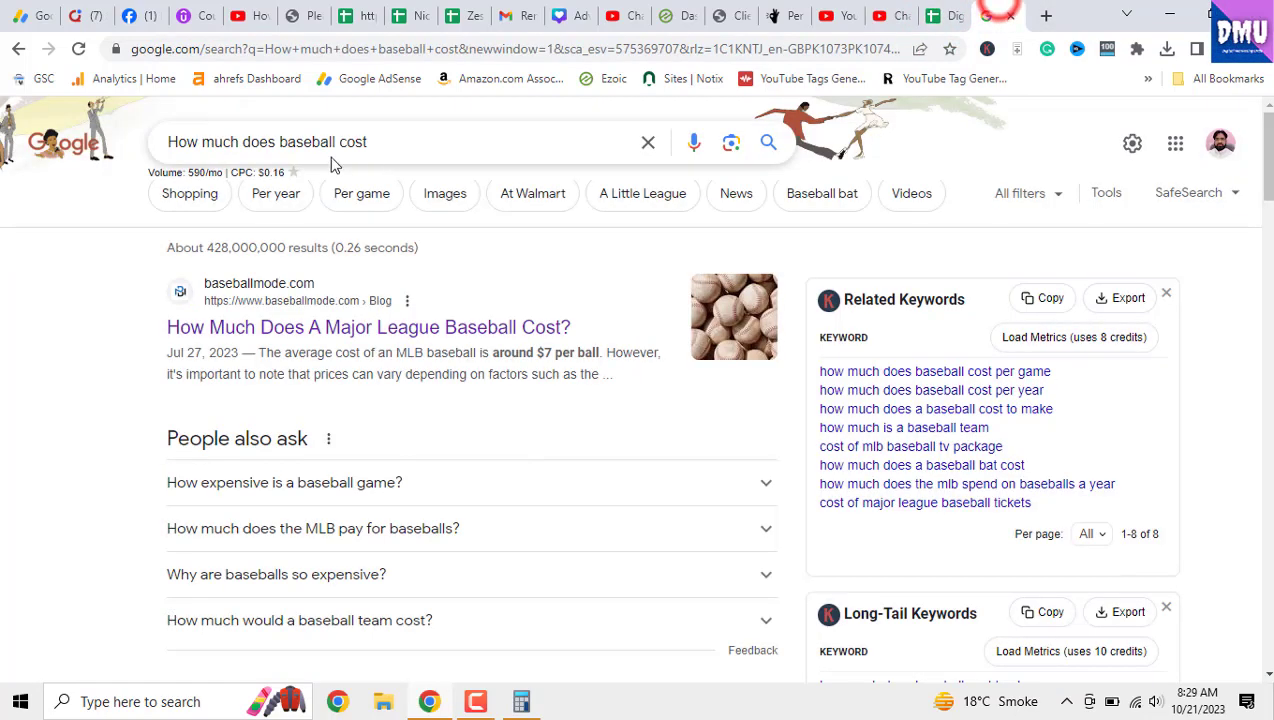
click(170, 142)
text(al)
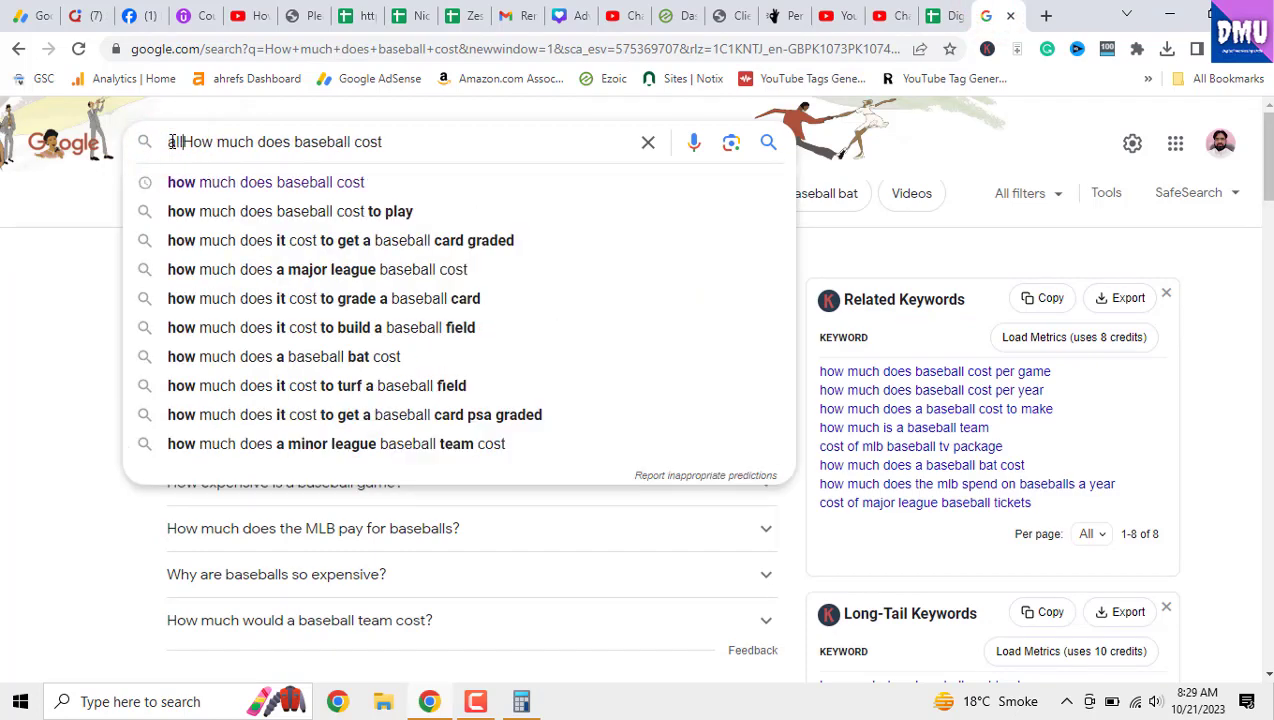
text(lintit)
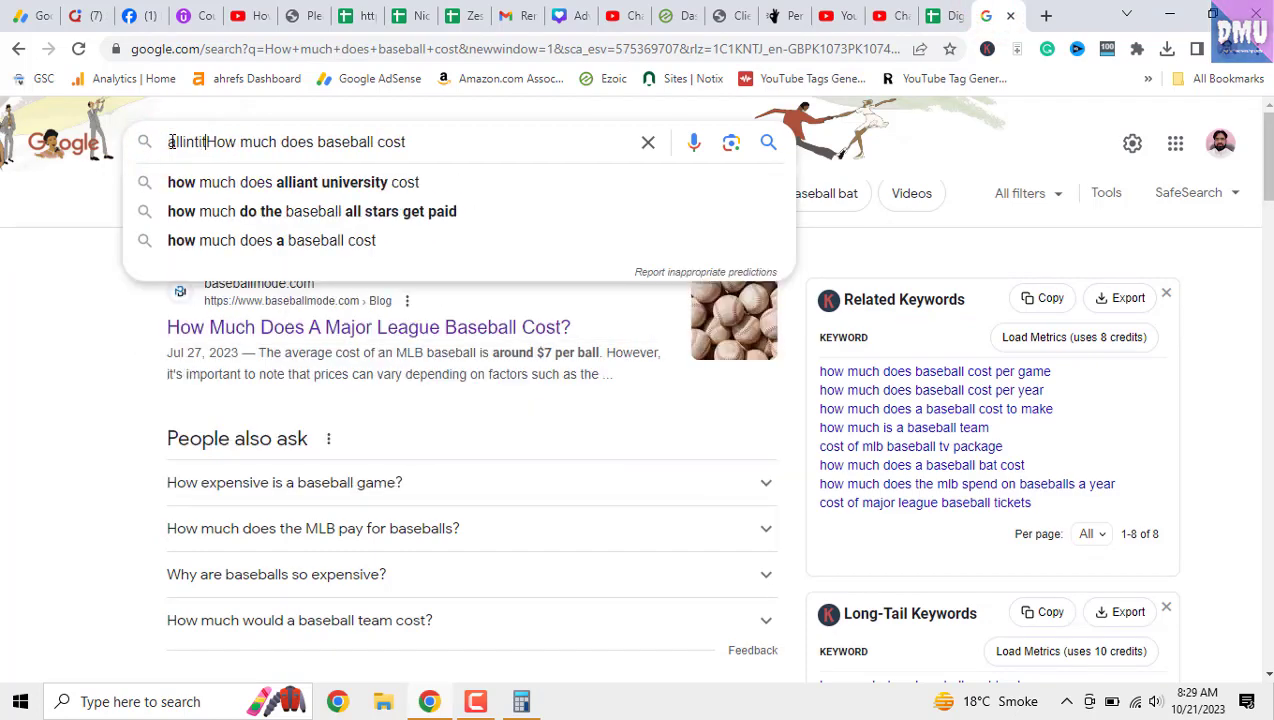
text(le :)
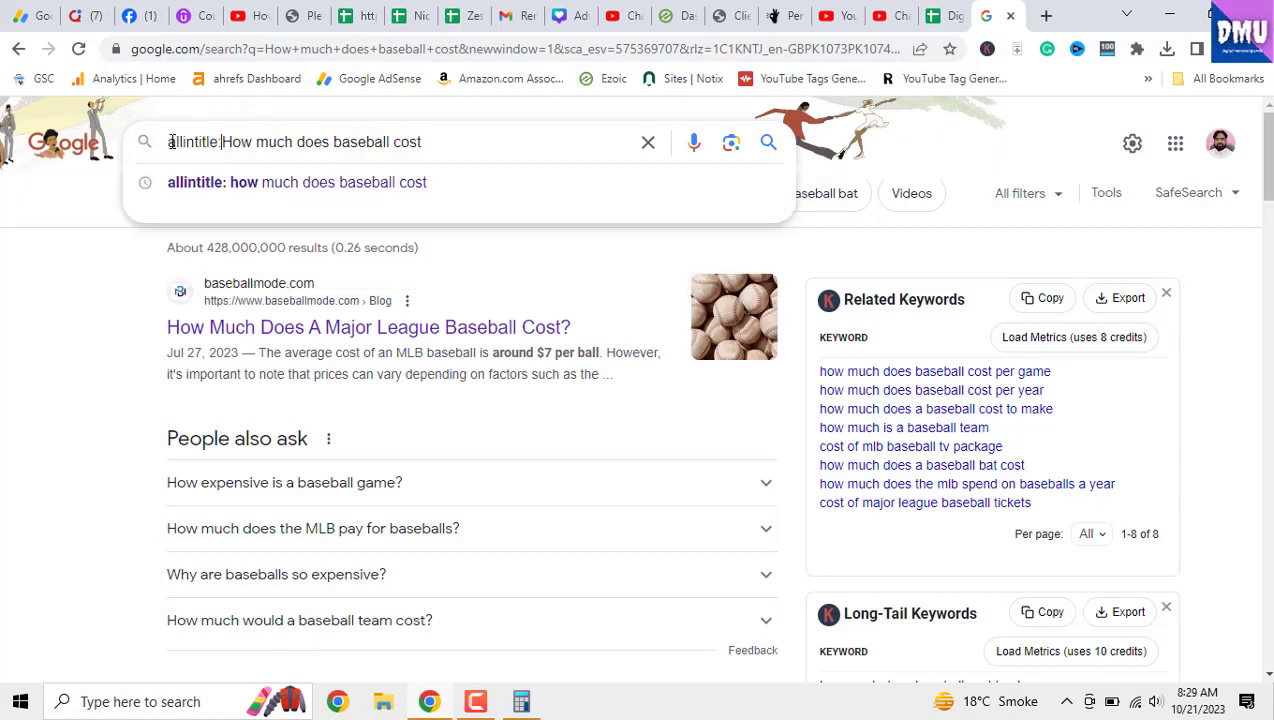
key(Return)
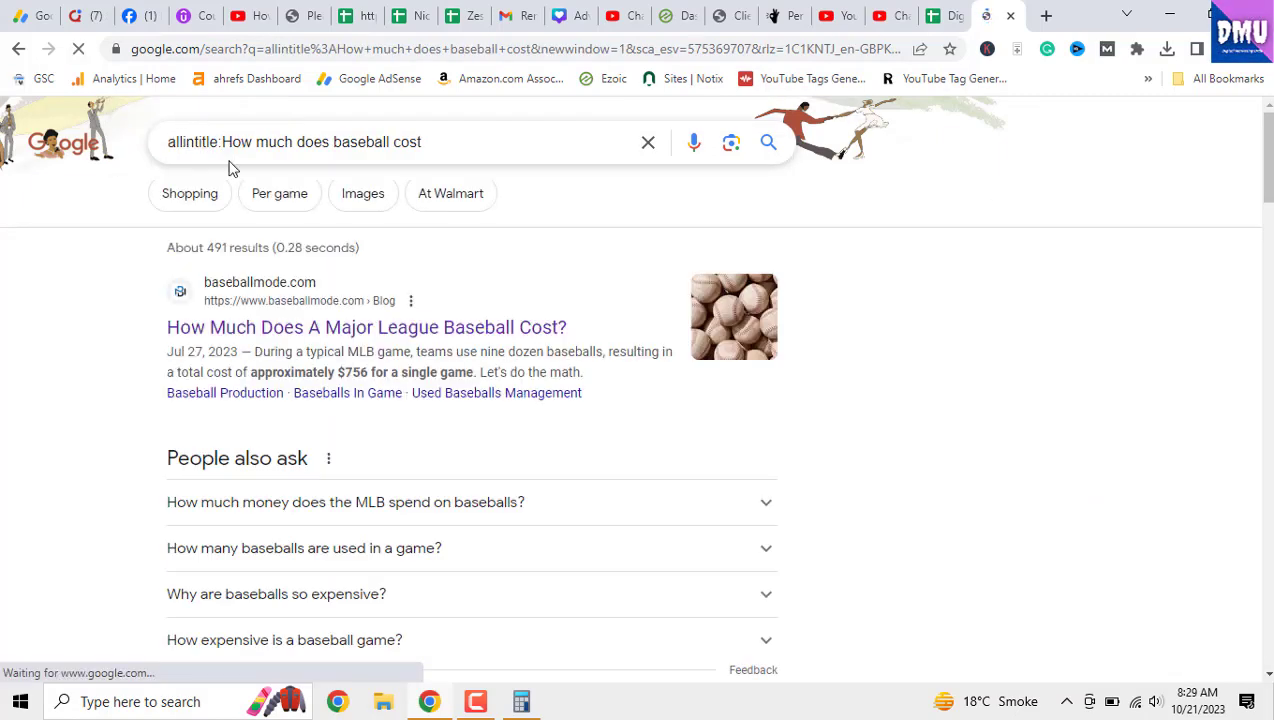
Step: Copy the allintitle result count from Google and paste it as values only into cell B4 of the keyword sheet
double_click(214, 248)
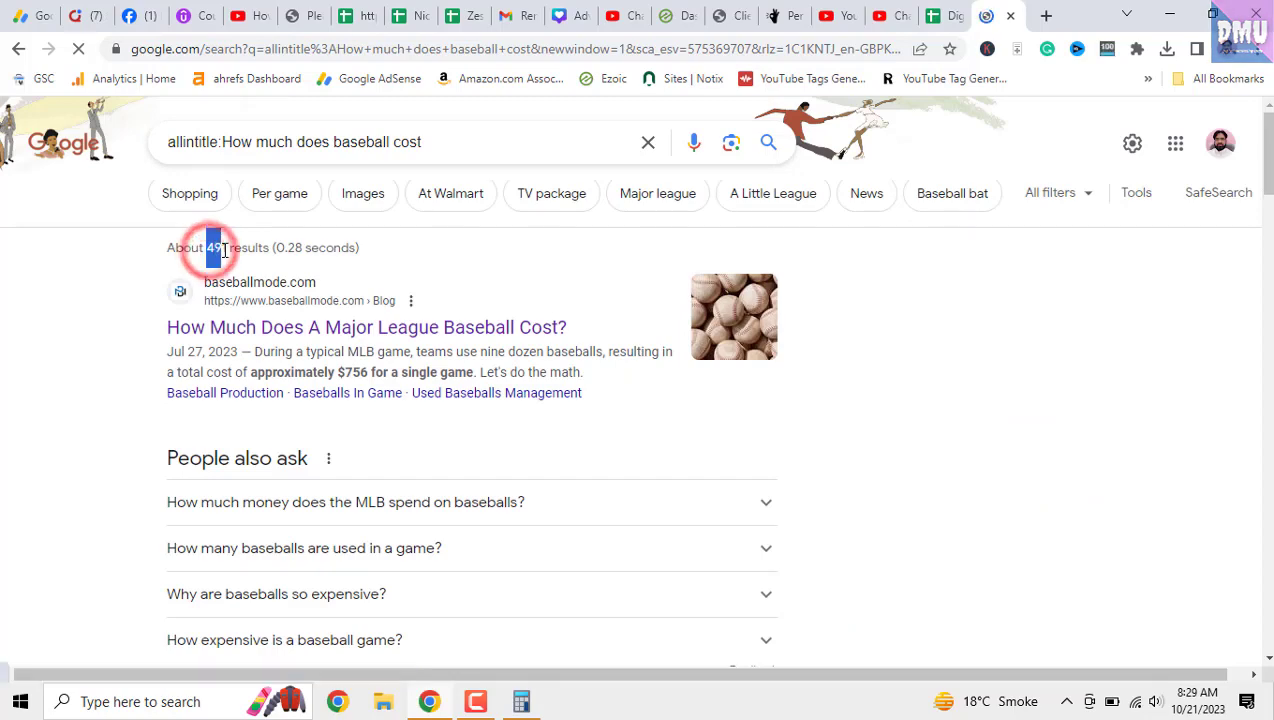
right_click(229, 252)
click(245, 262)
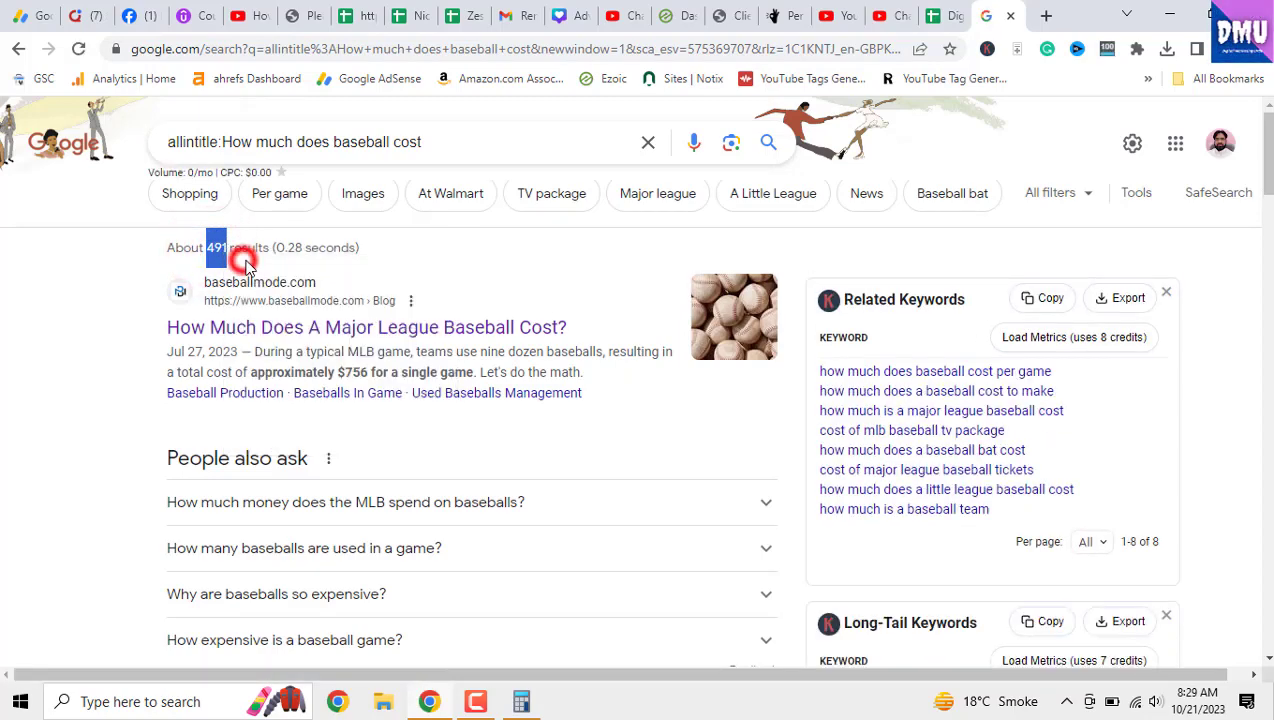
click(945, 15)
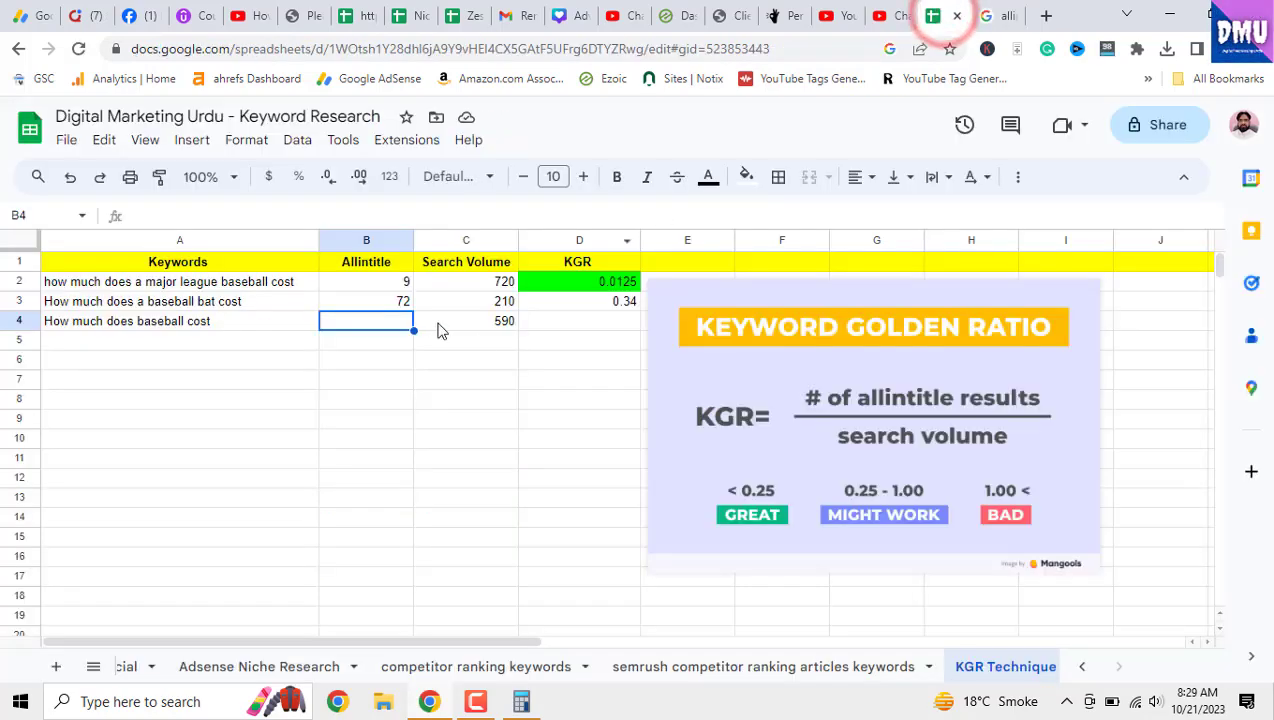
right_click(397, 326)
mouse_move(566, 290)
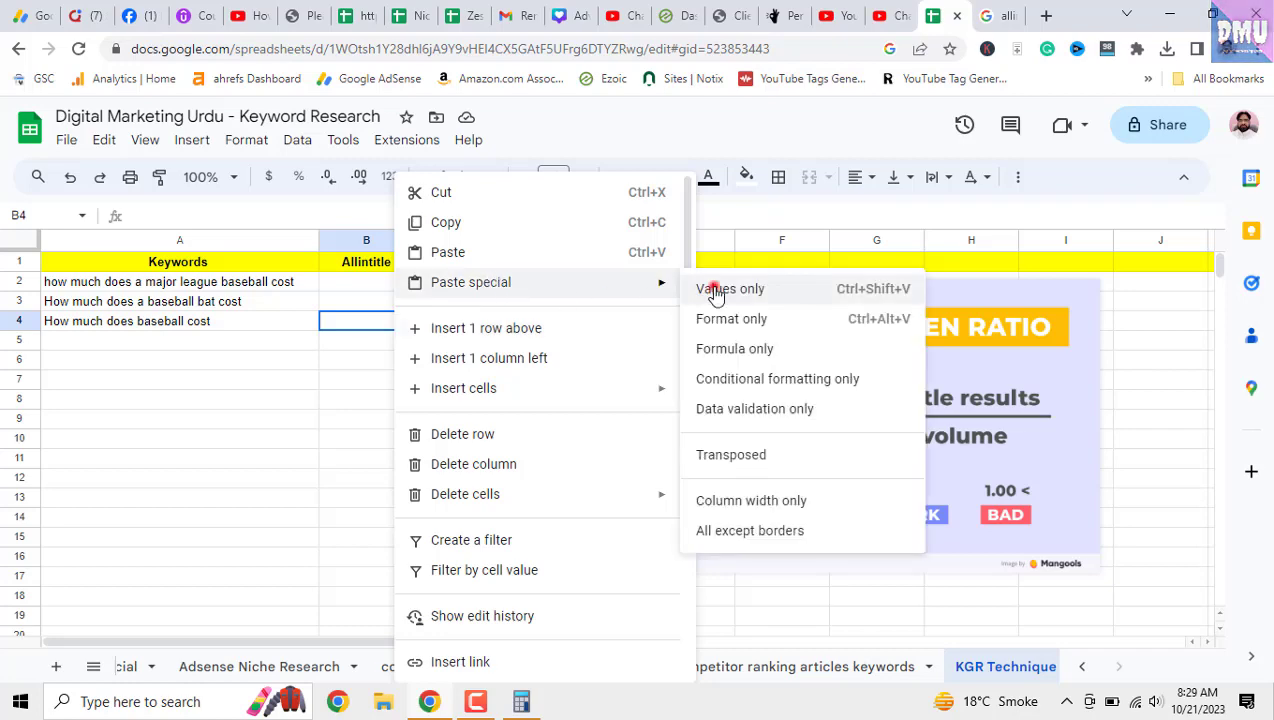
click(714, 205)
Step: Switch to the Windows Calculator, clear the previous result, and divide the allintitle count 491 by the search volume 590
click(521, 701)
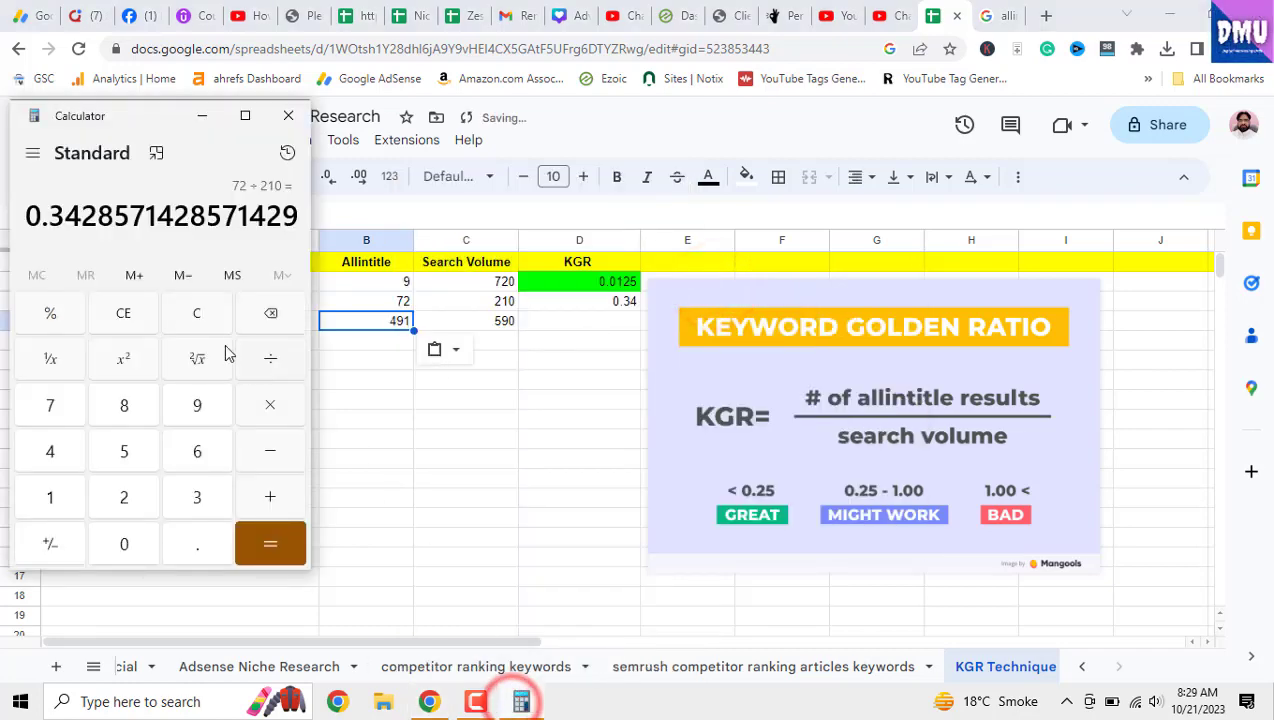
click(145, 313)
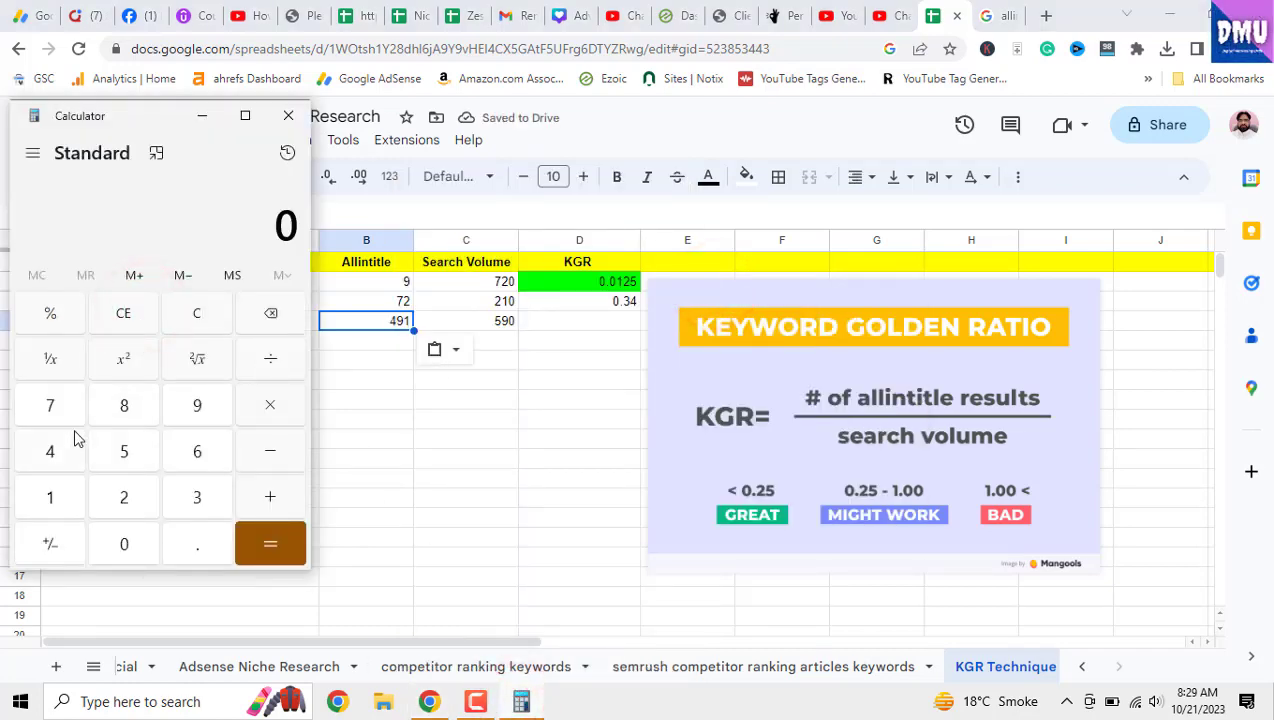
click(178, 406)
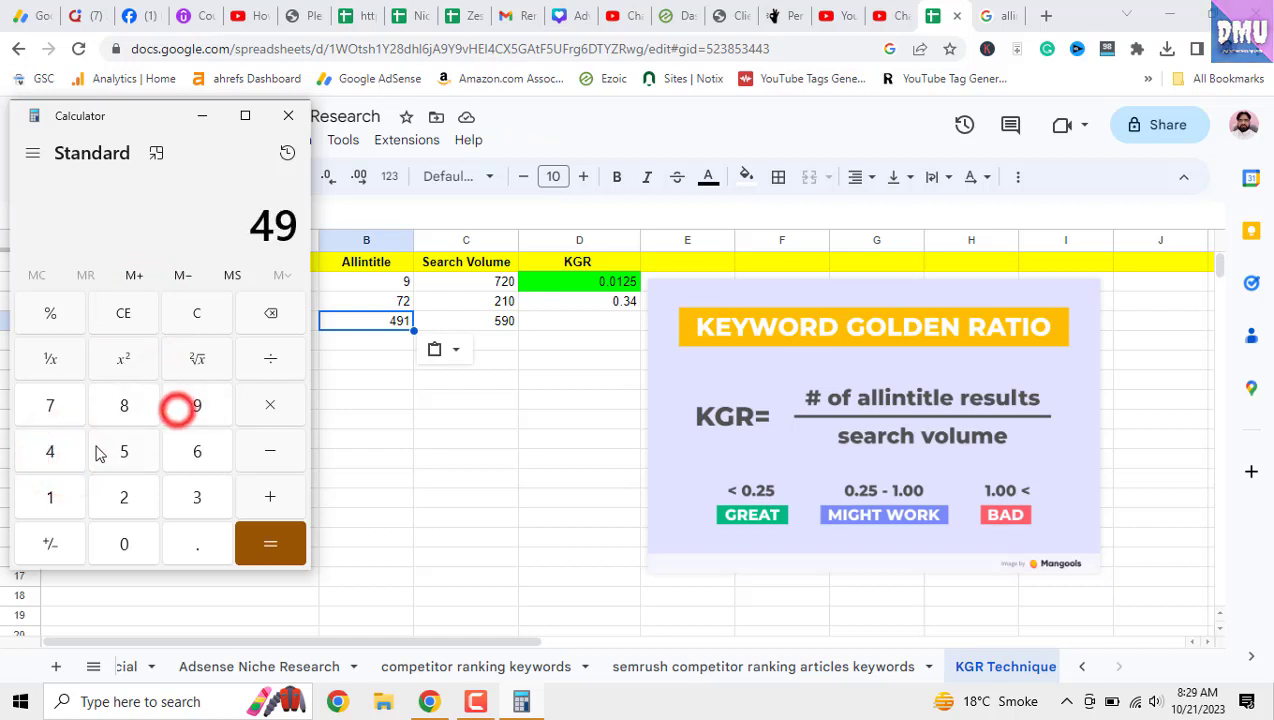
click(57, 497)
click(266, 362)
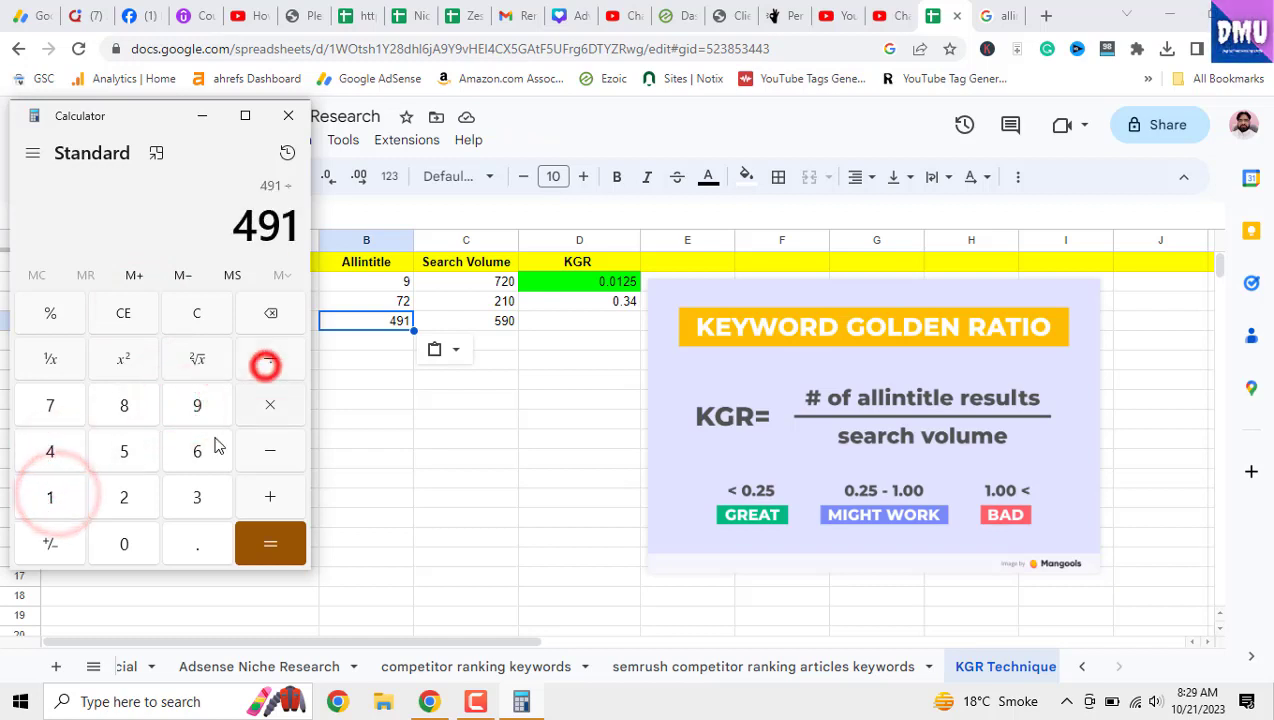
click(123, 450)
click(192, 408)
click(138, 535)
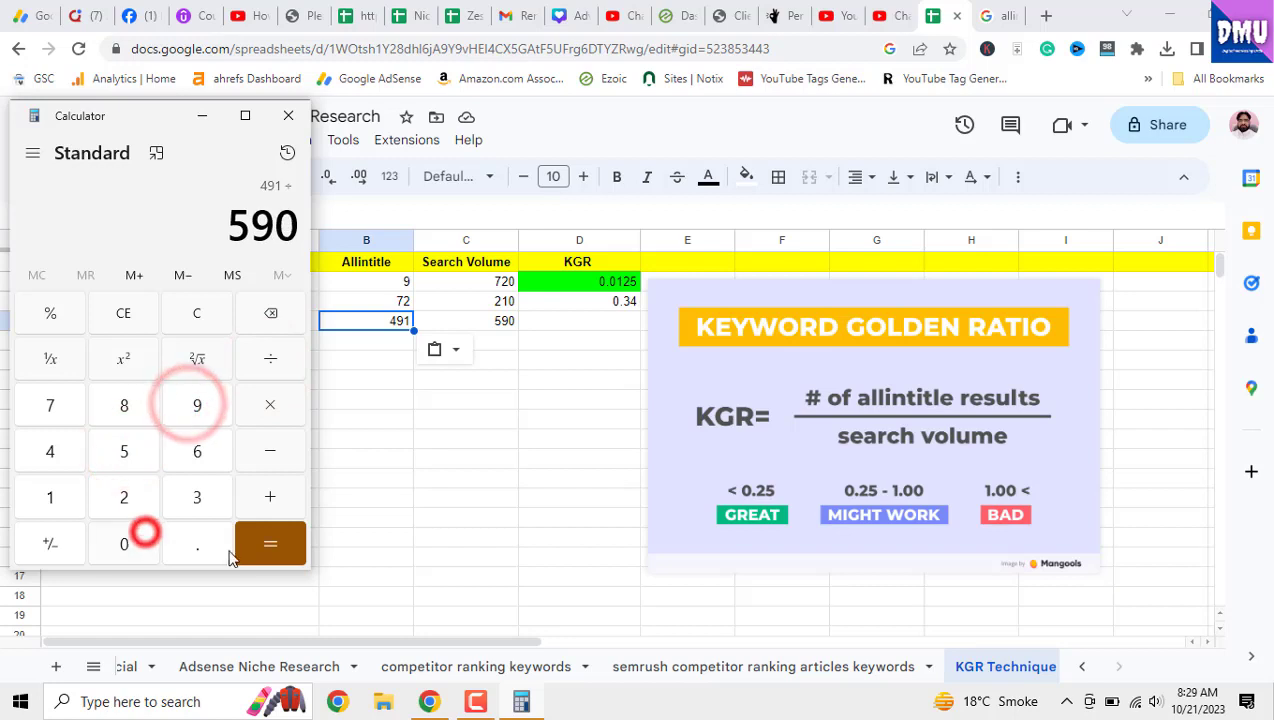
click(276, 548)
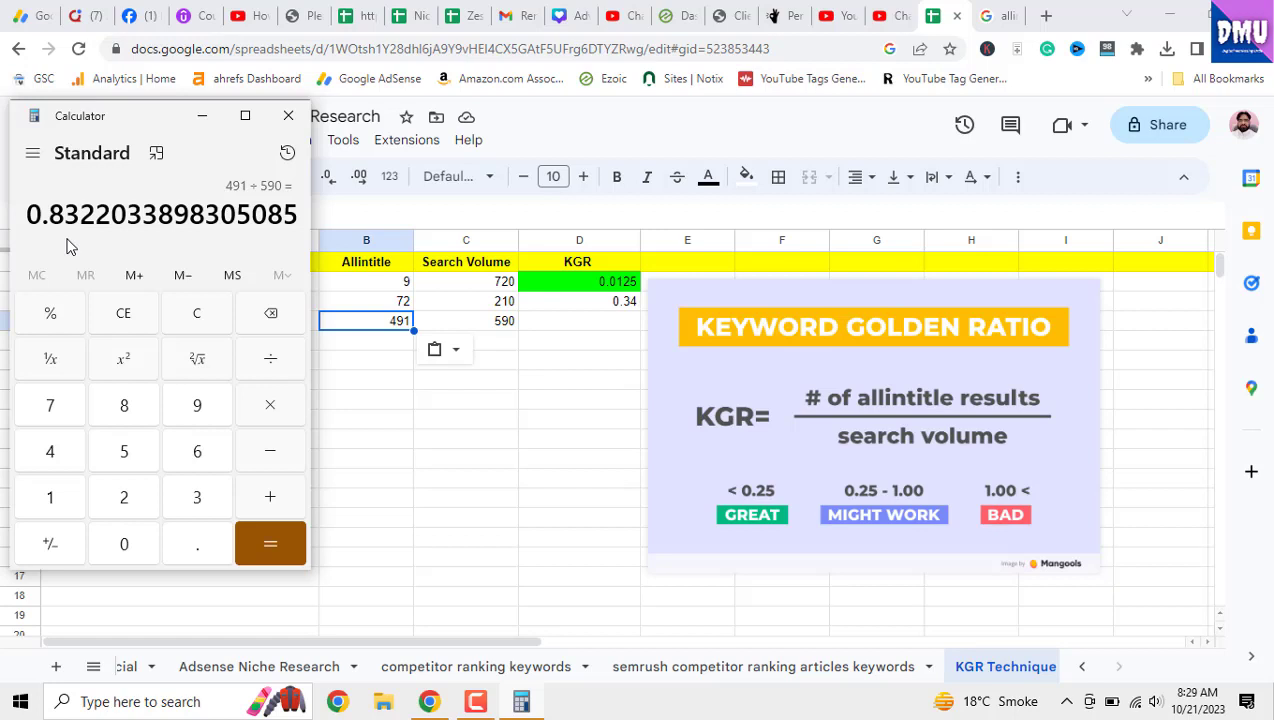
Step: Enter .83 as the KGR of the keyword "How much does baseball cost" in cell D4 of the sheet
click(617, 325)
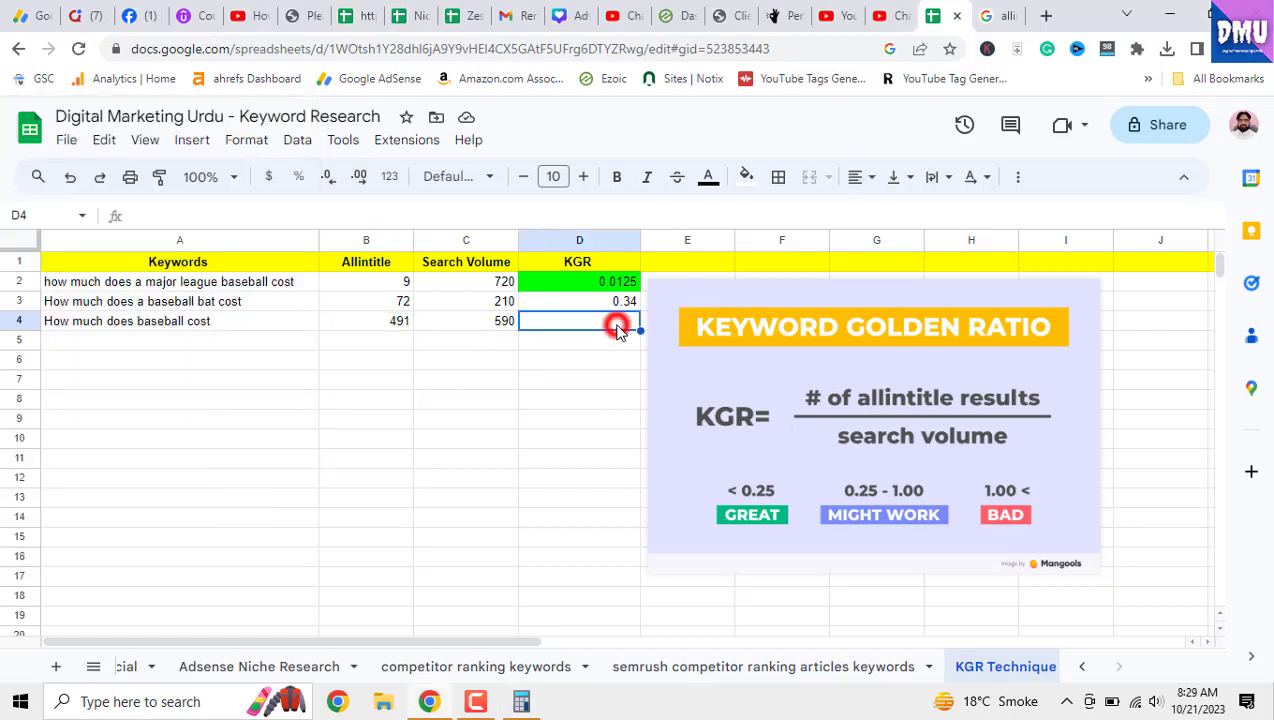
text(.83)
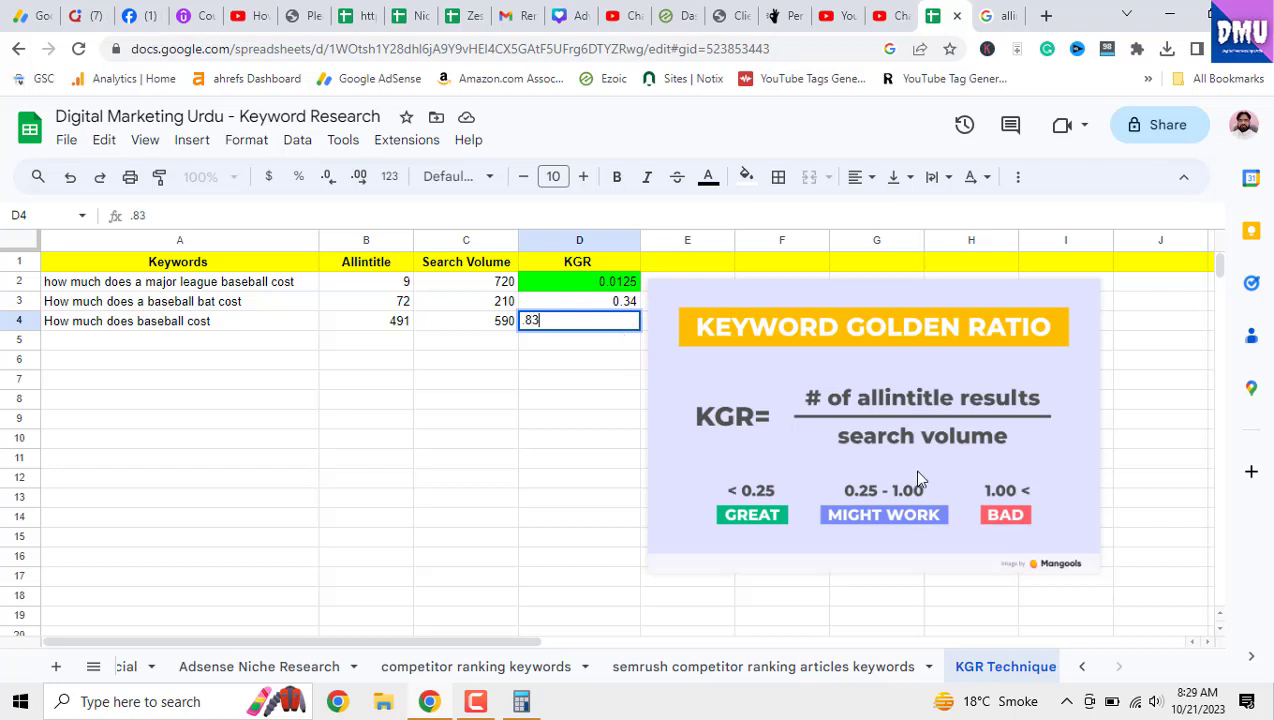
click(624, 304)
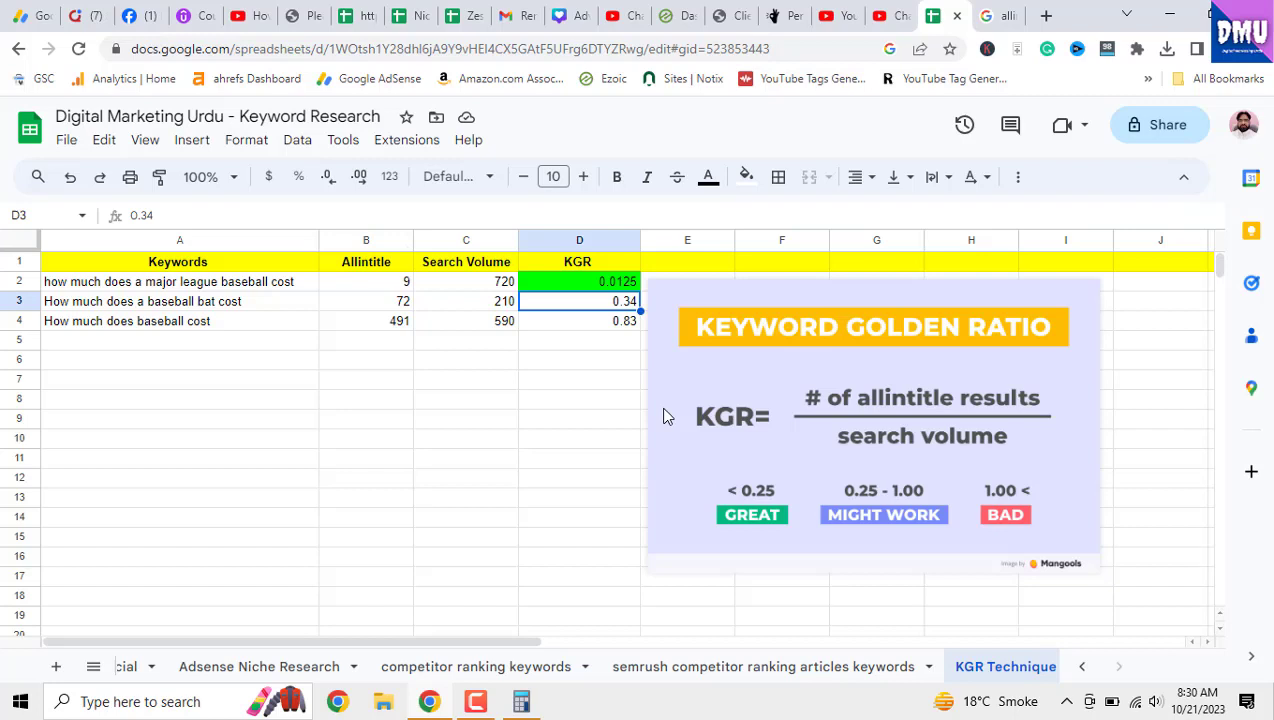
click(775, 463)
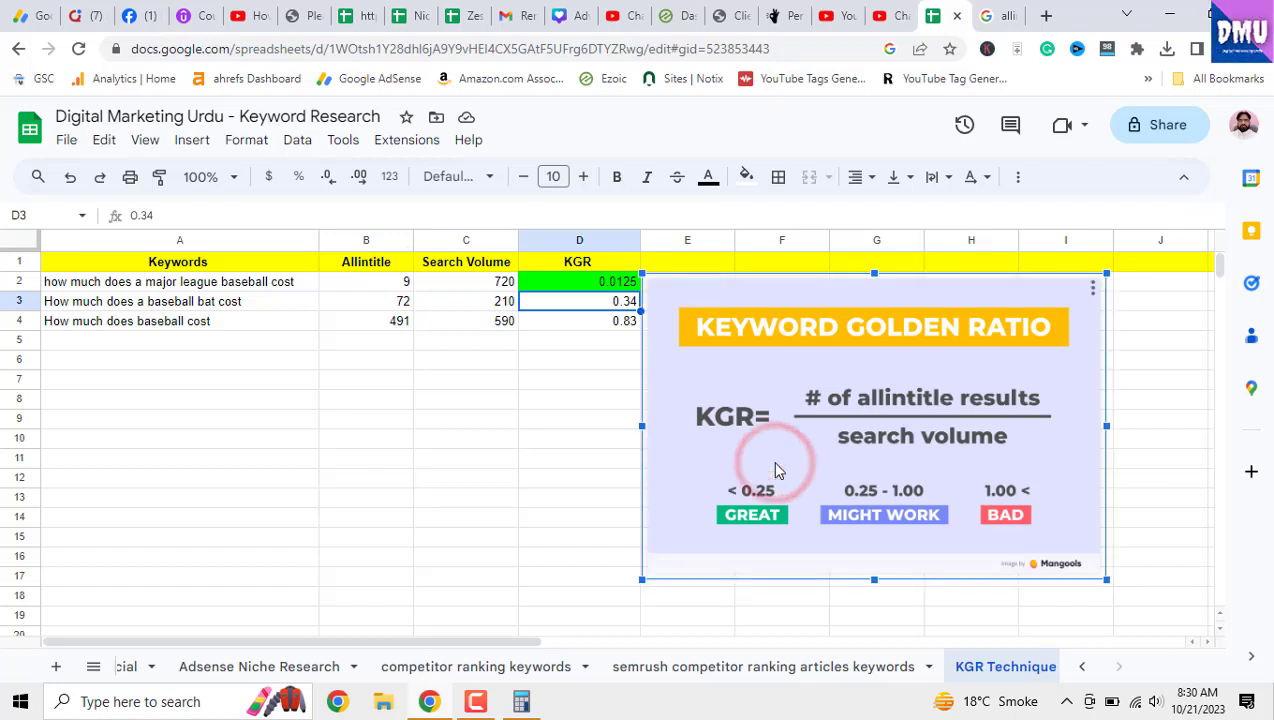
click(587, 420)
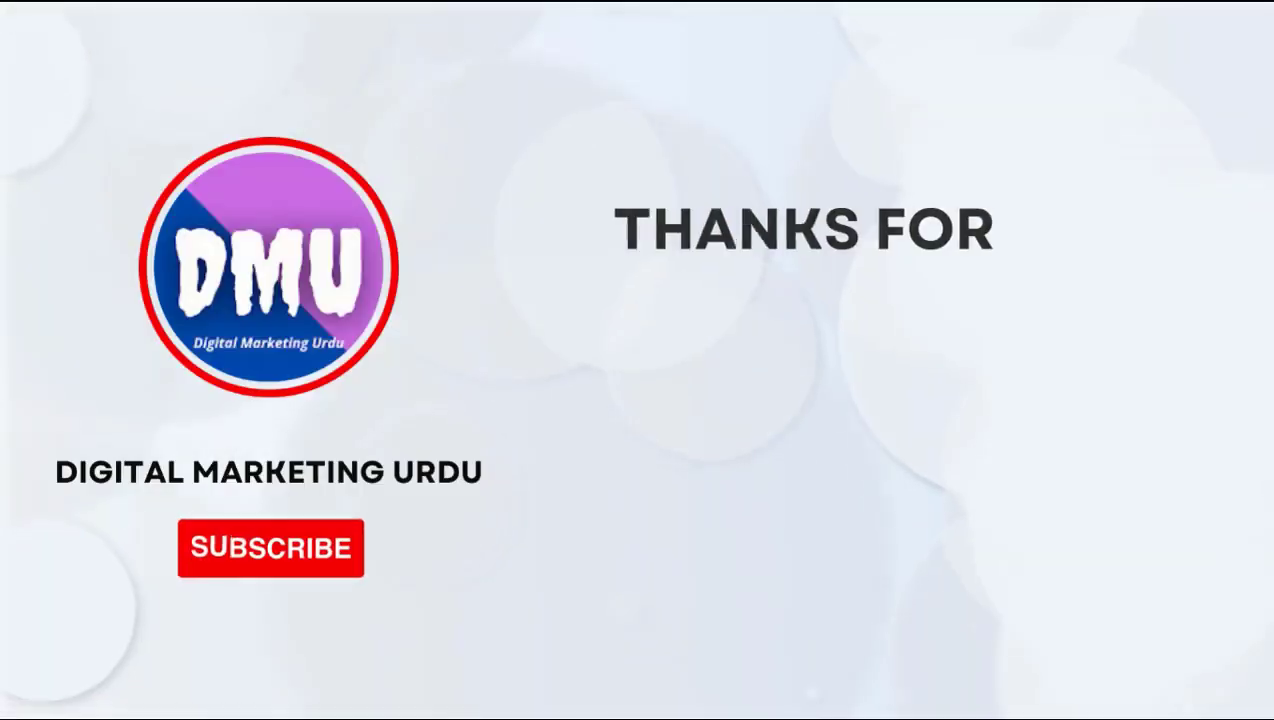